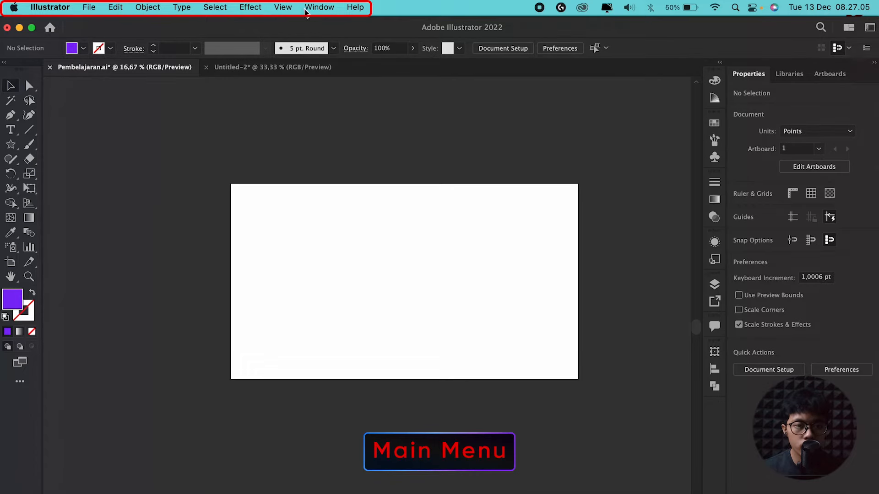
Step: View the recent presets for a new document and close the dialog without creating one
left_click(89, 7)
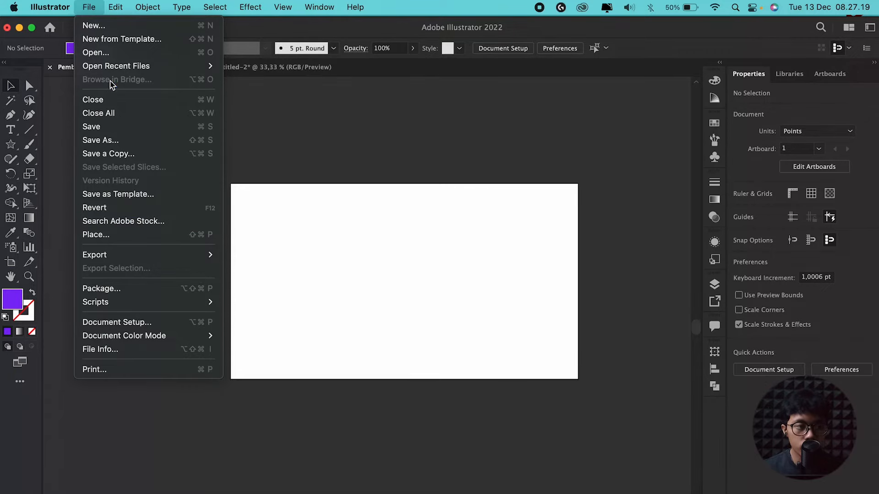
left_click(108, 32)
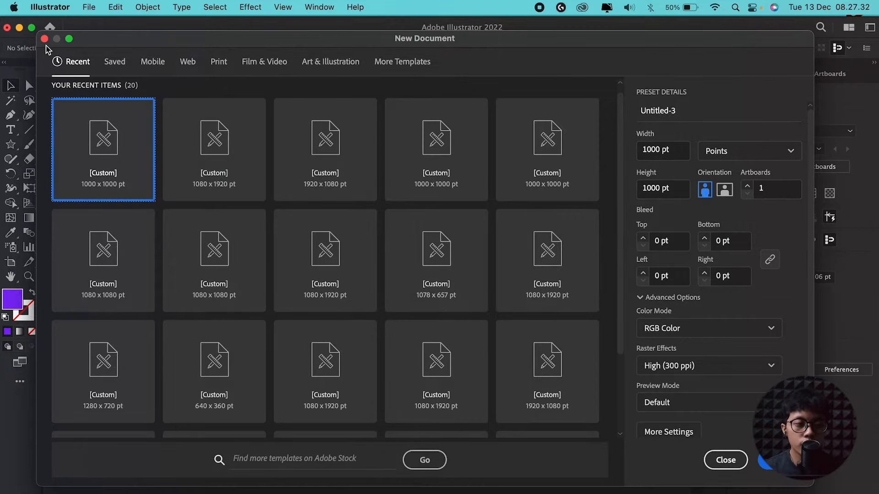
left_click(726, 460)
Step: Look through the Blank Templates folder offered for a new document from template, and cancel without choosing one
left_click(90, 7)
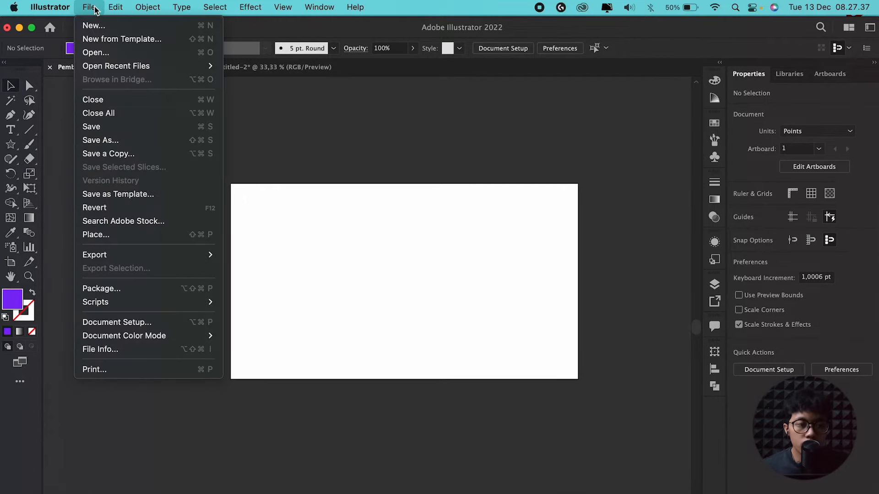
left_click(115, 40)
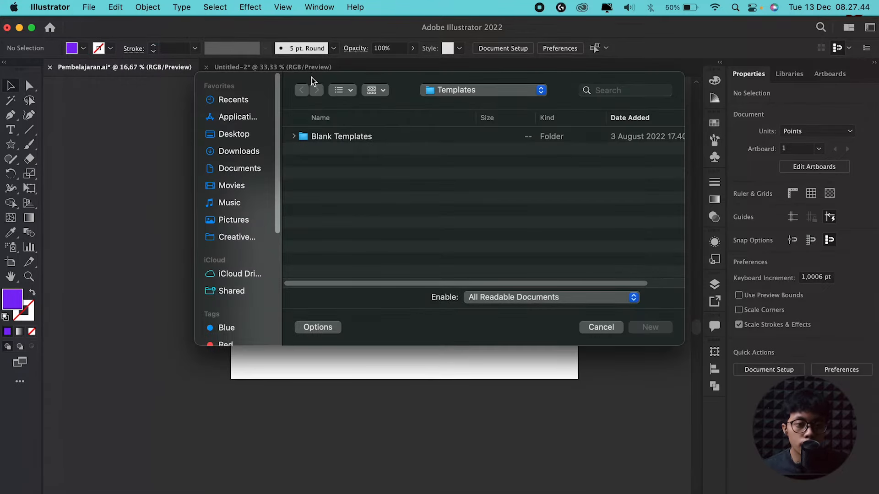
left_click_drag(317, 81, 266, 109)
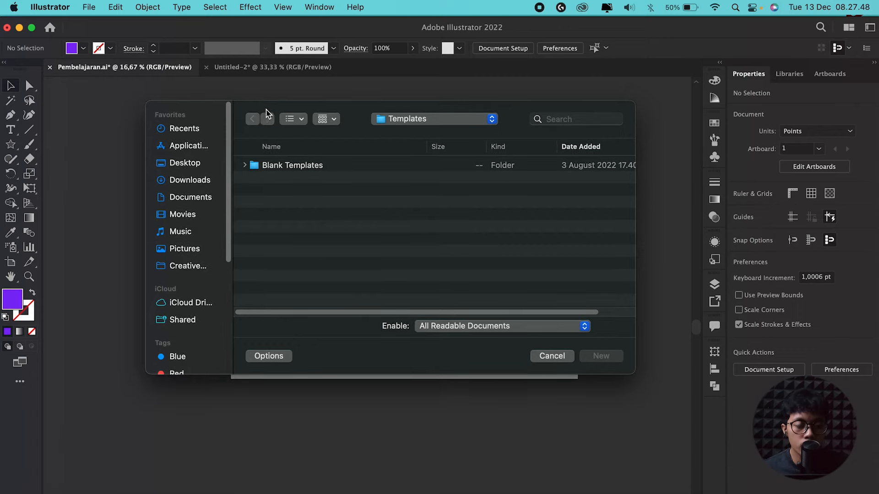
left_click(301, 167)
left_click(246, 166)
left_click(245, 165)
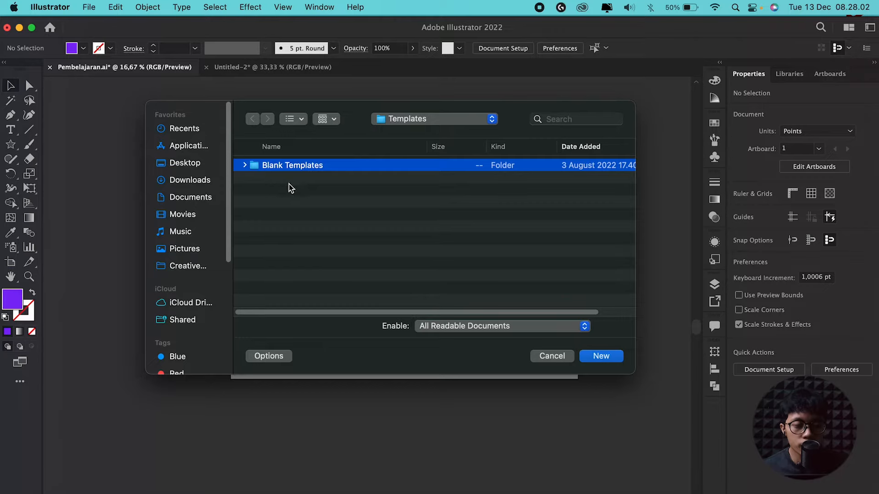
left_click(245, 165)
left_click(565, 359)
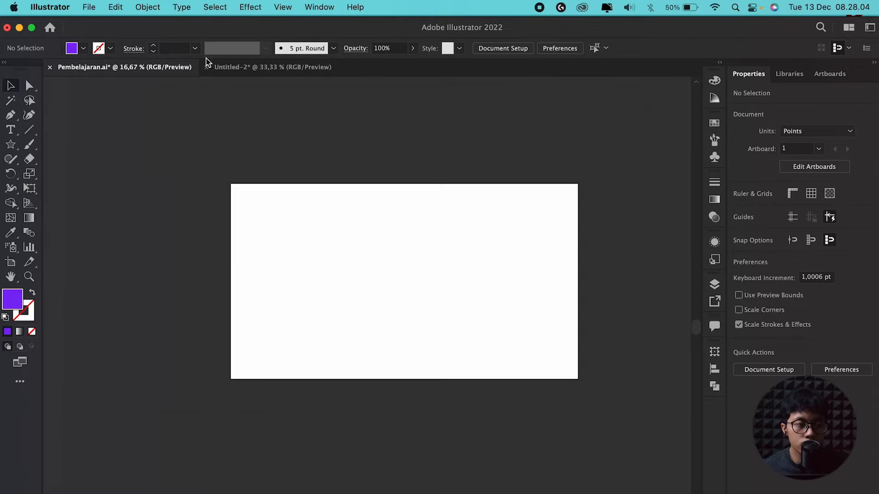
Step: View the dialog for opening an existing file, collapse the Blank Templates folder and cancel
left_click(89, 7)
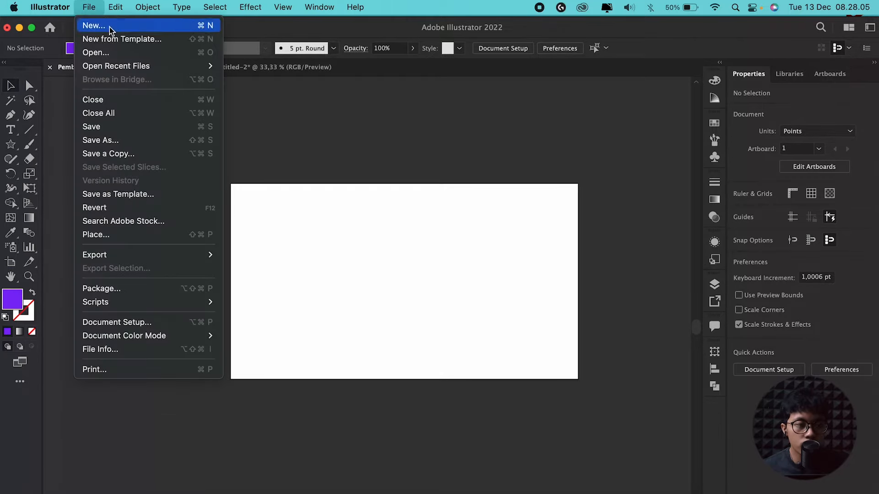
left_click(126, 54)
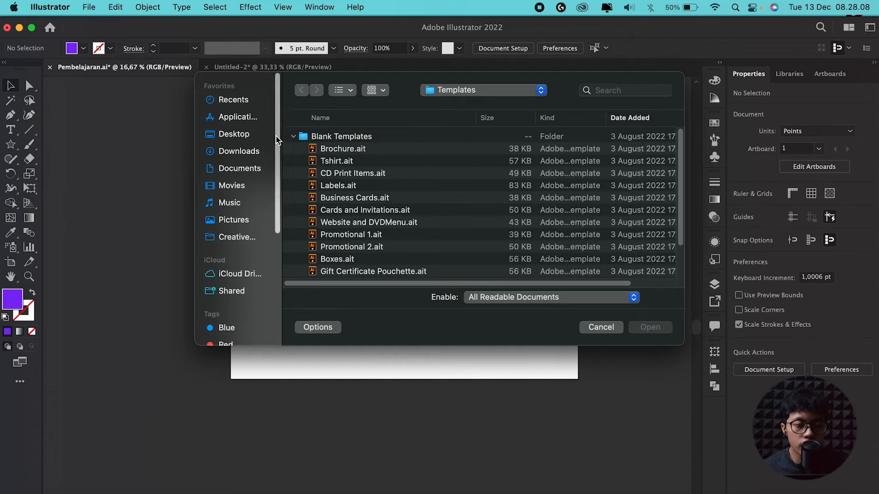
left_click(294, 136)
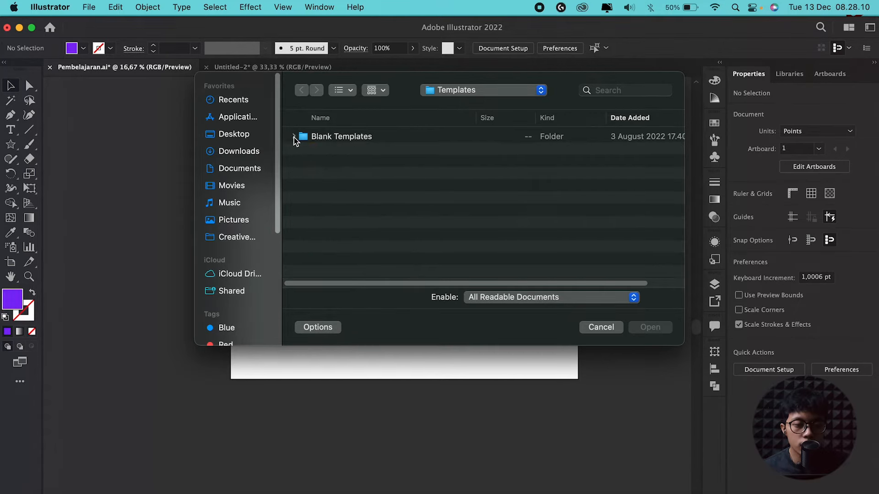
left_click(601, 327)
left_click(89, 8)
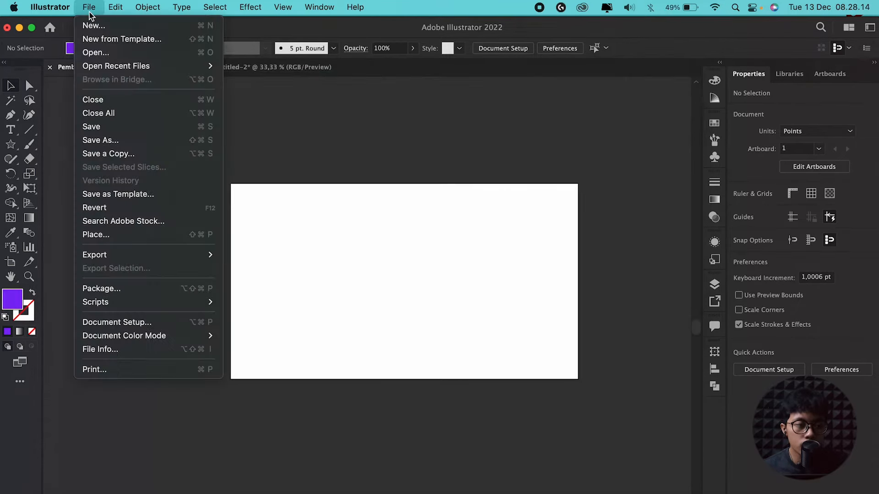
mouse_move(115, 68)
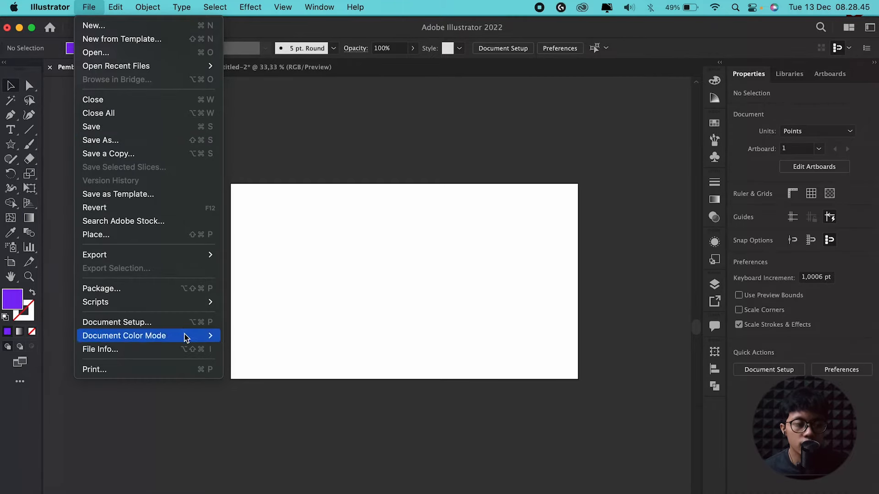
left_click(193, 101)
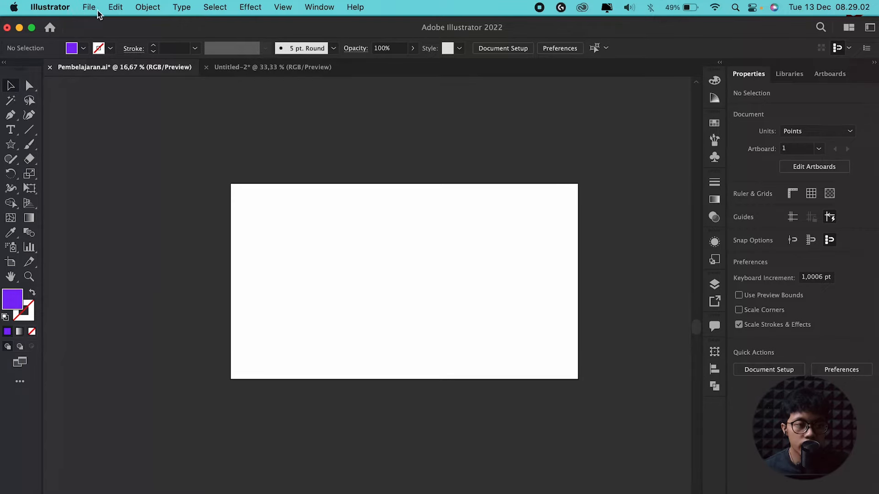
left_click(115, 8)
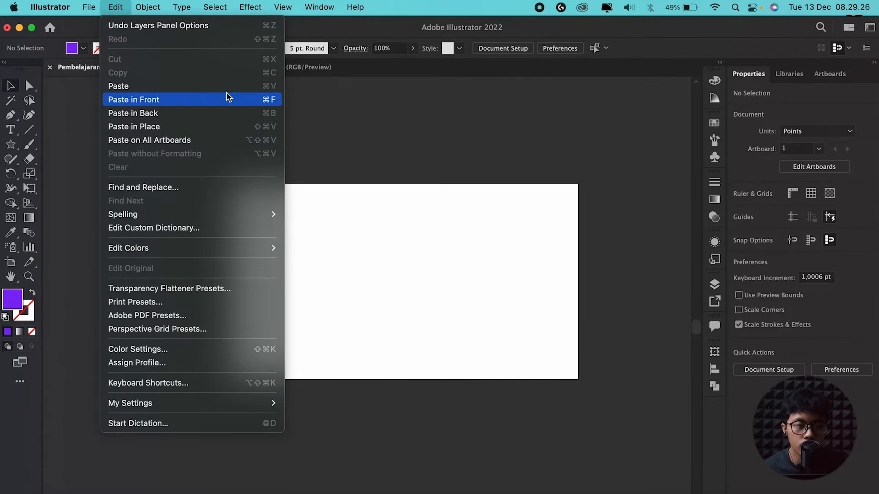
left_click(452, 129)
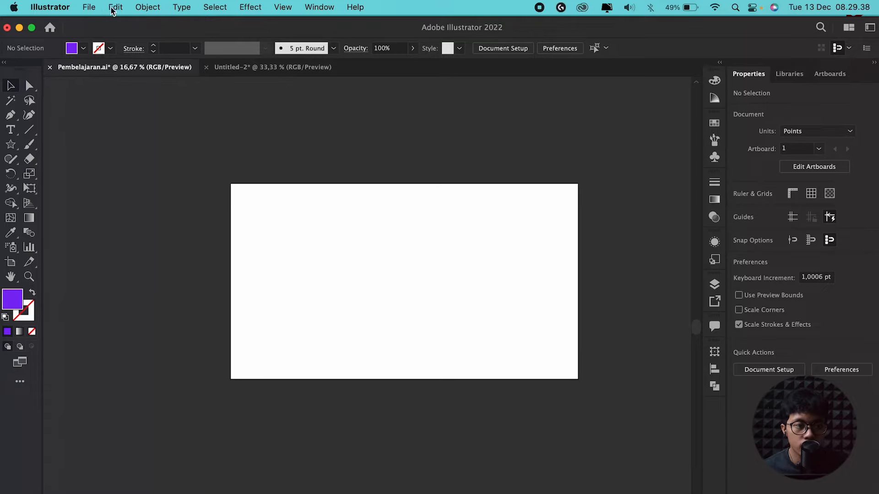
left_click(148, 8)
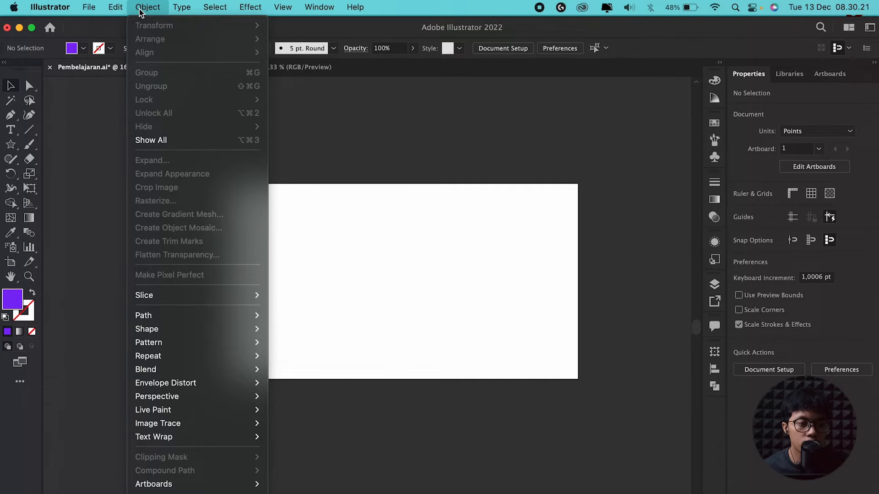
mouse_move(182, 9)
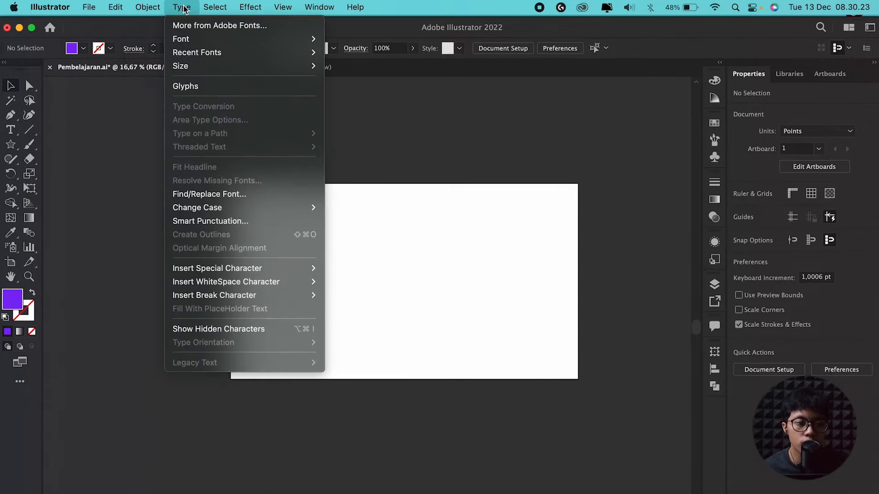
mouse_move(212, 42)
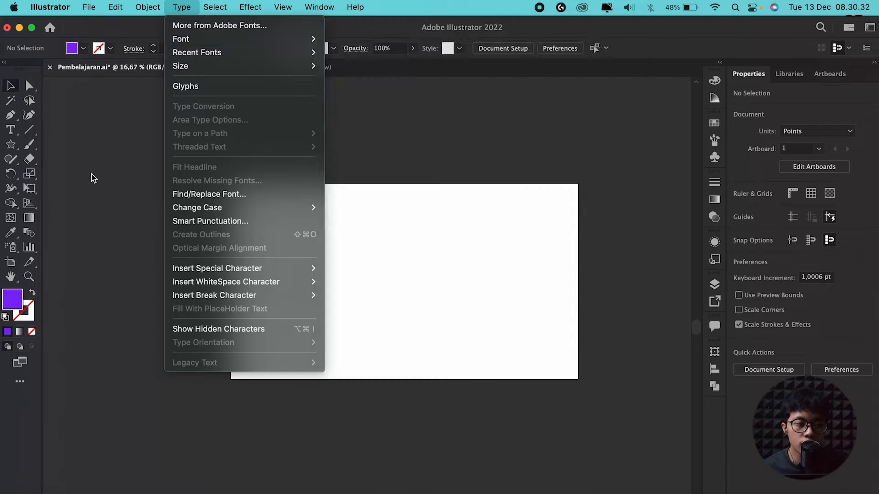
left_click(88, 173)
Step: Create an area text frame of about 959 by 894 pt filled with placeholder text on the artboard, and select it
left_click(15, 131)
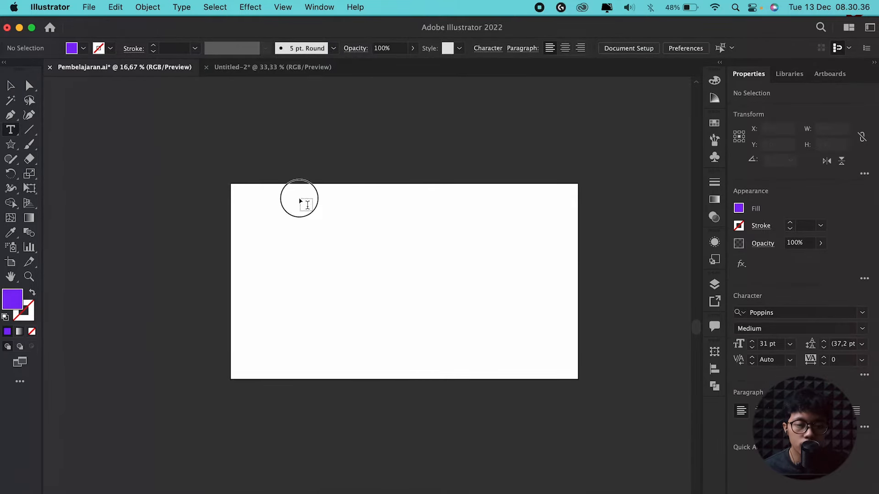
left_click_drag(299, 199, 472, 361)
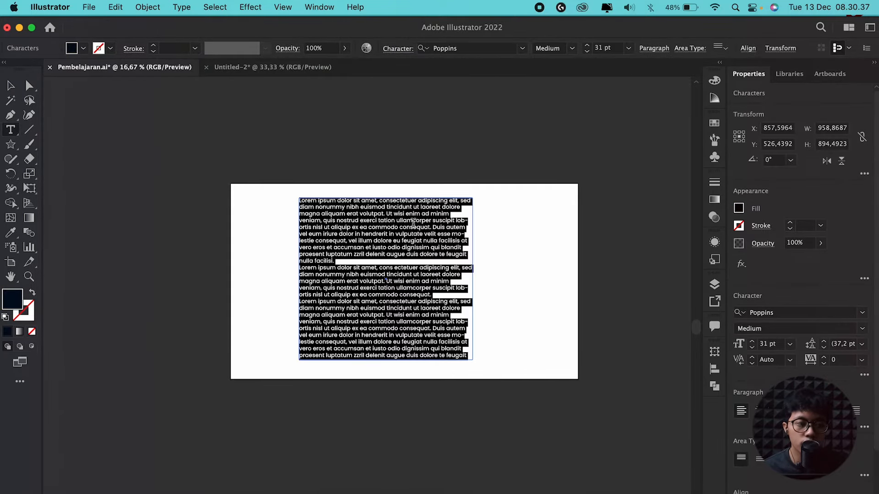
left_click(10, 85)
scroll(307, 218, "up", 2)
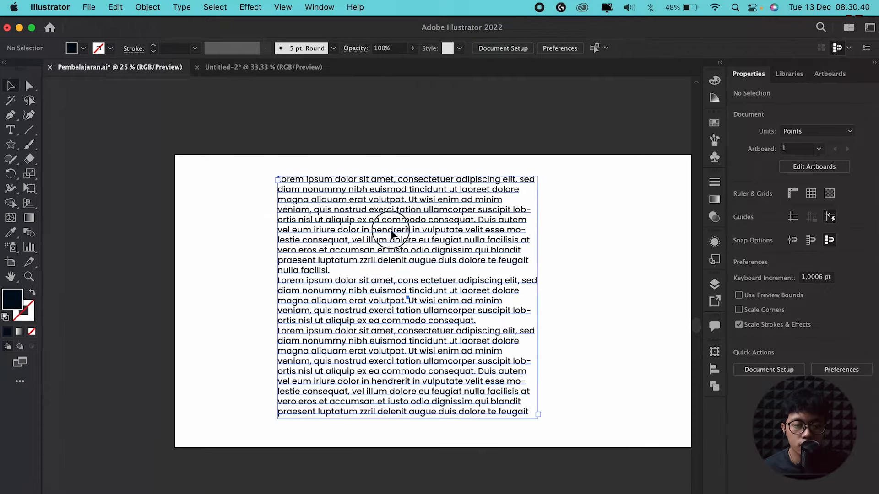
scroll(307, 219, "left", 5)
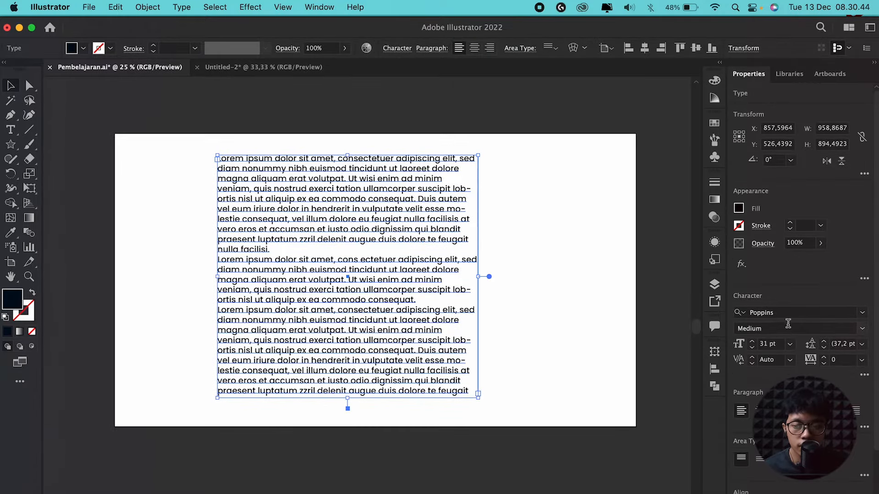
Step: View the font list for the selected placeholder text without changing the font, and convert the text to point type
left_click(862, 313)
left_click(475, 344)
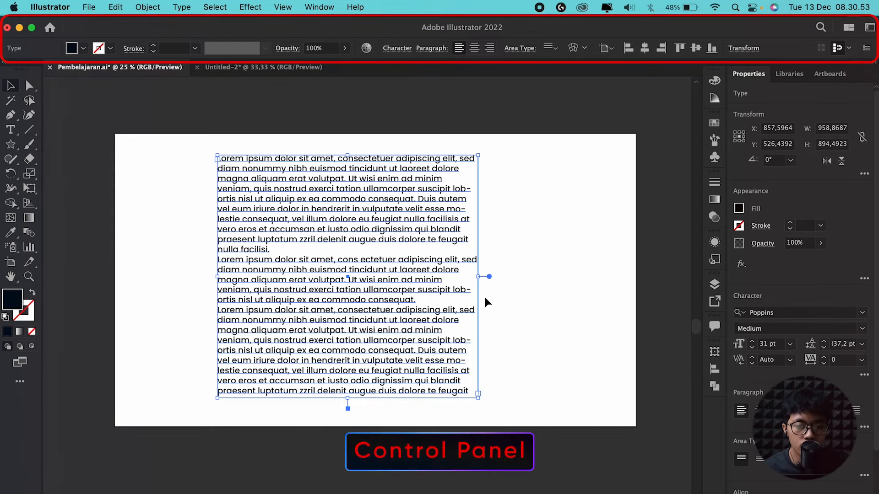
scroll(484, 297, "up", 1)
scroll(430, 341, "down", 1)
scroll(432, 339, "up", 1)
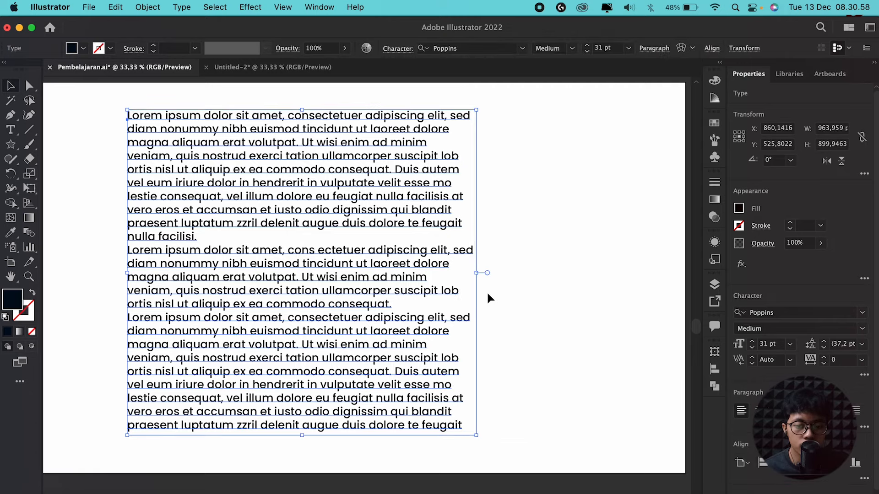
scroll(487, 288, "down", 1)
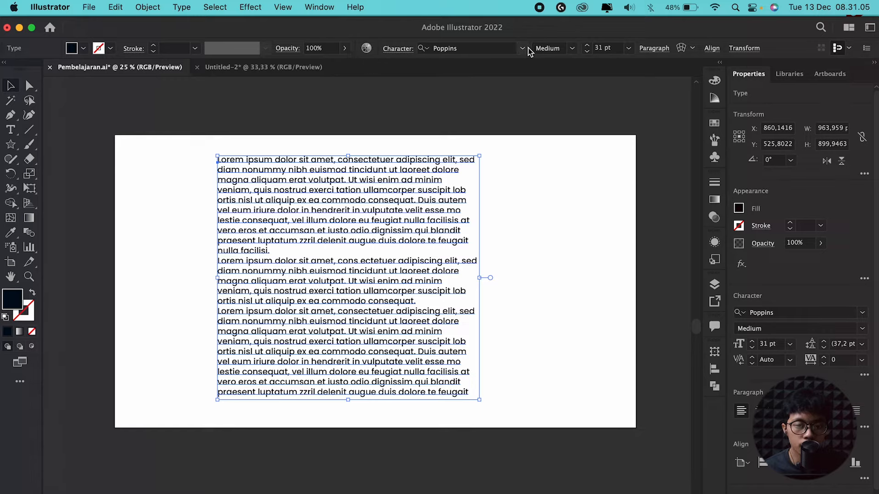
Step: Check the type commands available for the point text and convert it back to area type
left_click(182, 7)
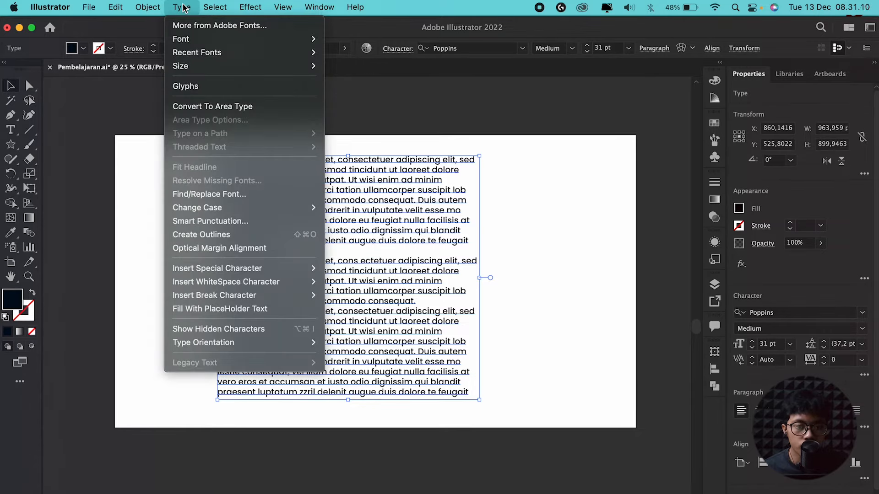
left_click(183, 8)
double_click(490, 278)
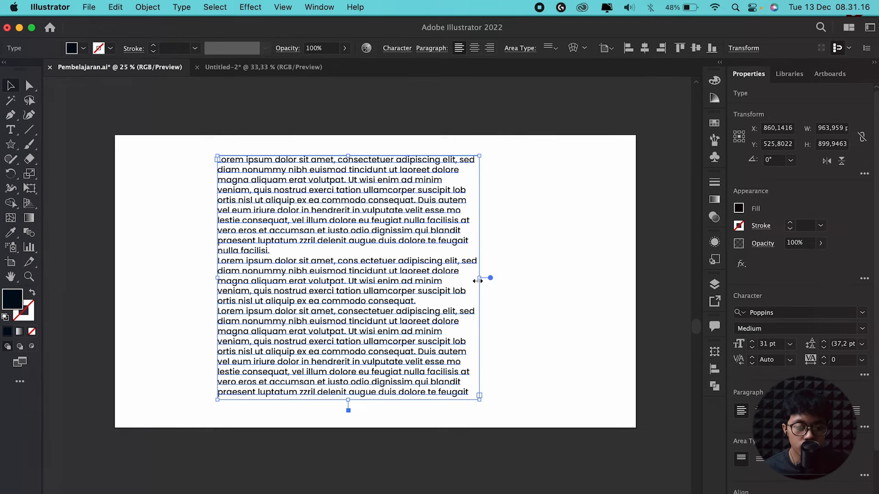
scroll(452, 278, "up", 1)
scroll(440, 285, "down", 1)
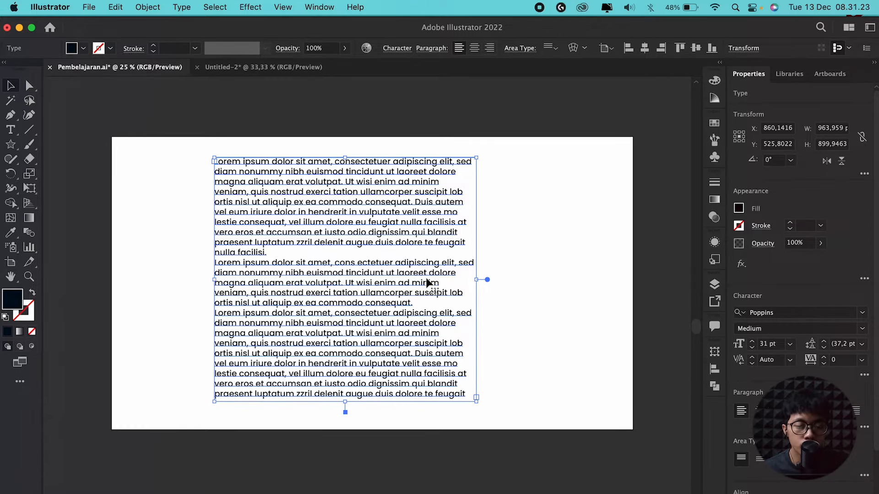
Step: Set the area text's number of columns to 3 in the Area Type Options, with Preview enabled
left_click(182, 7)
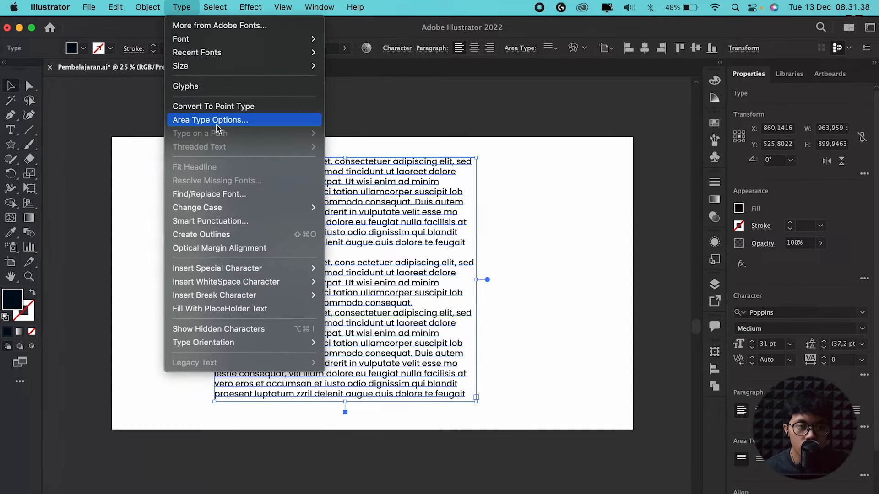
left_click(210, 120)
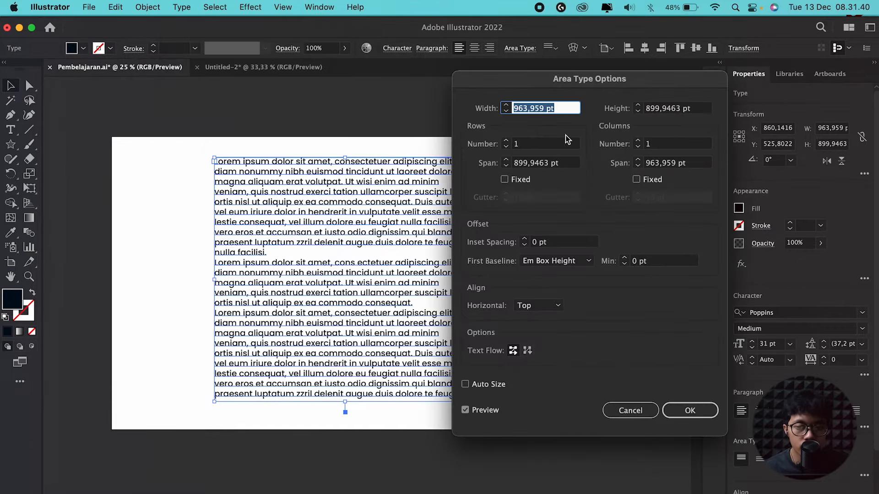
left_click(662, 146)
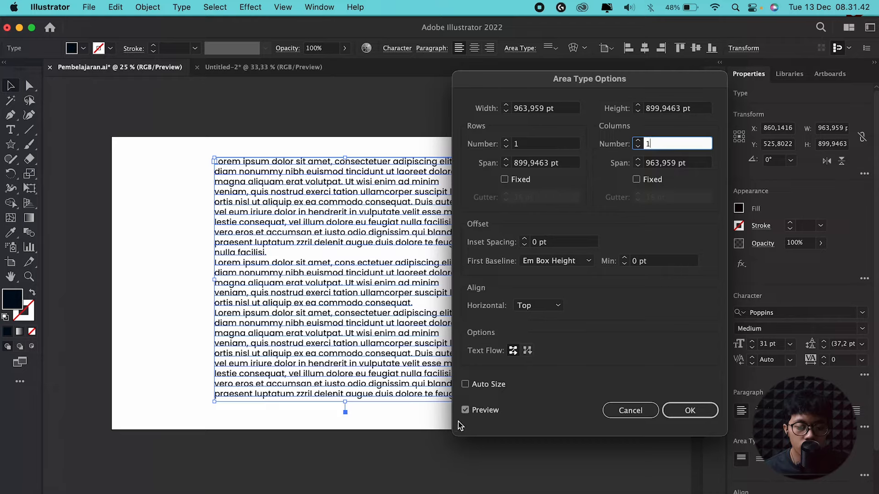
left_click(466, 410)
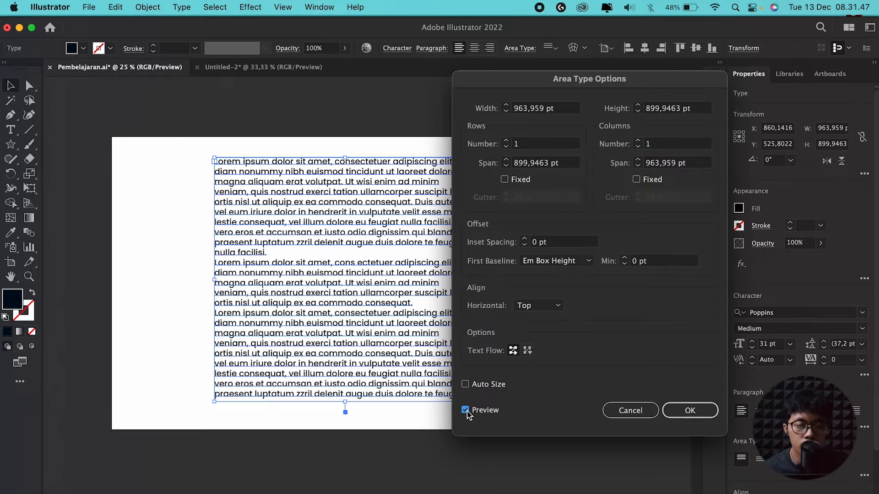
left_click(691, 142)
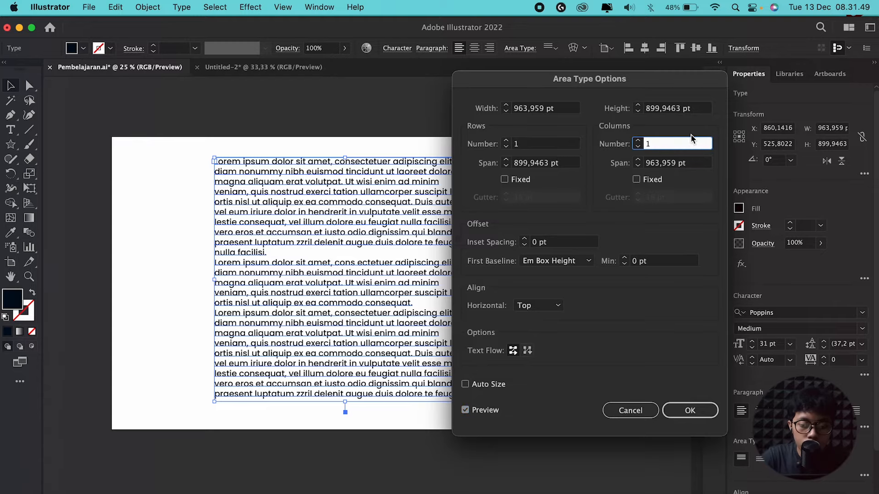
key("Up")
key("Up")
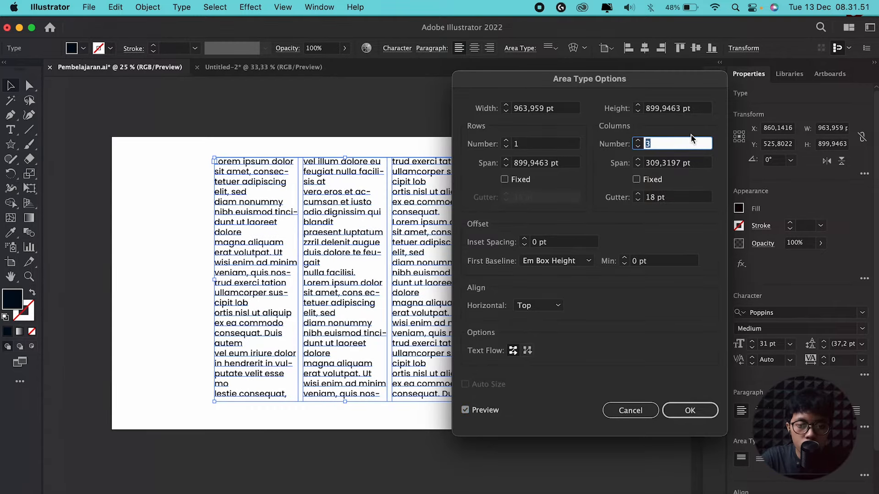
Step: Set the area text's number of rows to 3 in the Area Type Options
left_click_drag(643, 82, 729, 81)
left_click(611, 144)
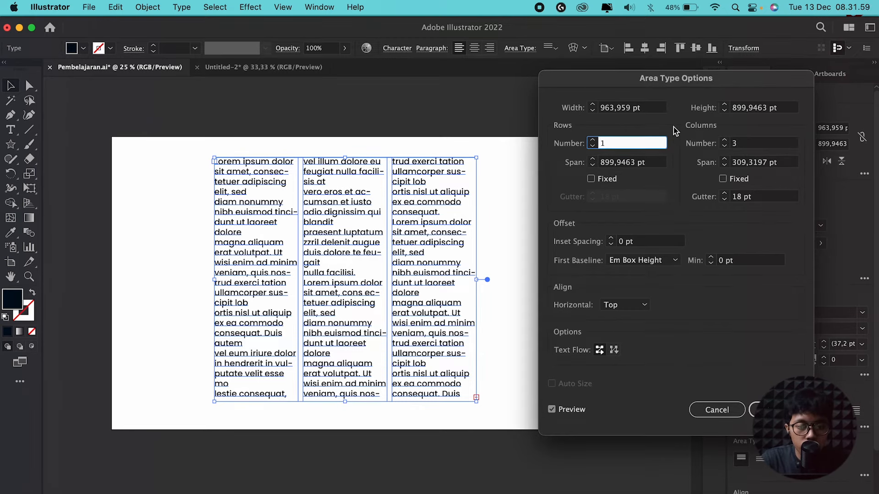
key("Up")
key("Up")
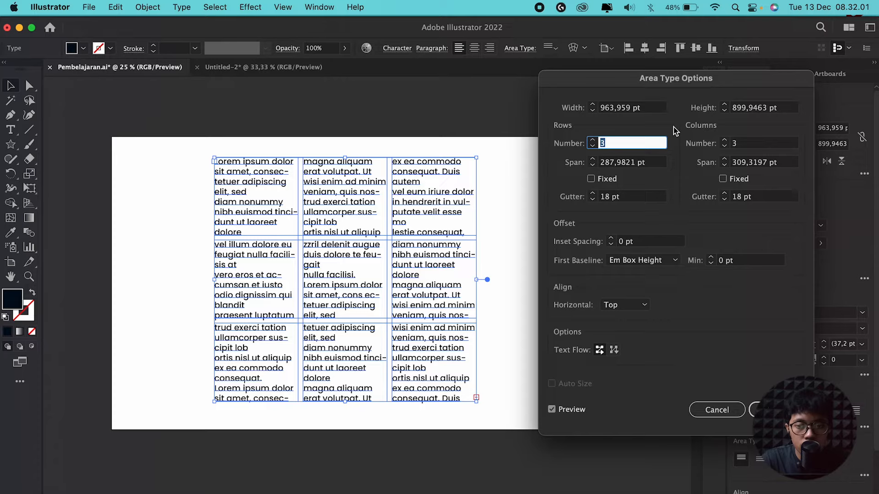
Step: Set the row gutter to 50 pt and discard all the Area Type Options changes
left_click(625, 197)
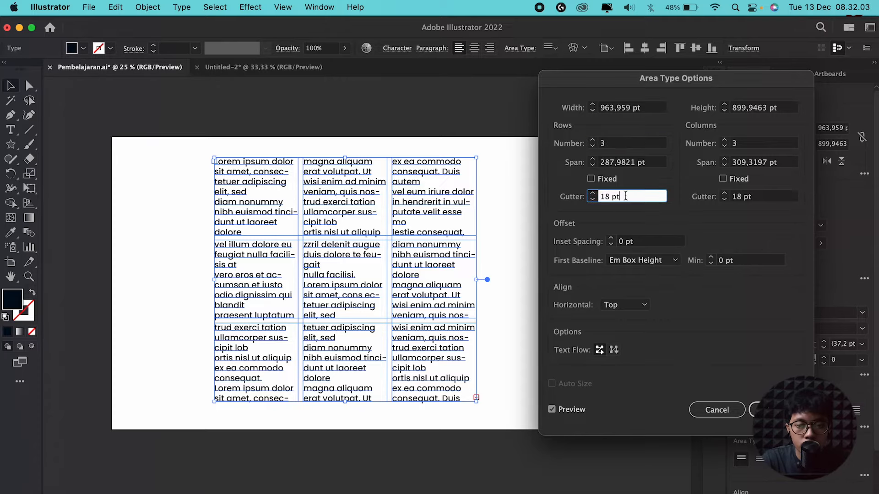
key("Up")
key("Up")
key("Up")
key("Up")
key("Up")
key("Up")
key("Up")
key("Up")
key("Up")
key("Up")
key("Up")
key("Up")
key("Up")
key("Up")
key("Up")
key("Up")
key("Up")
key("Up")
key("Up")
key("Up")
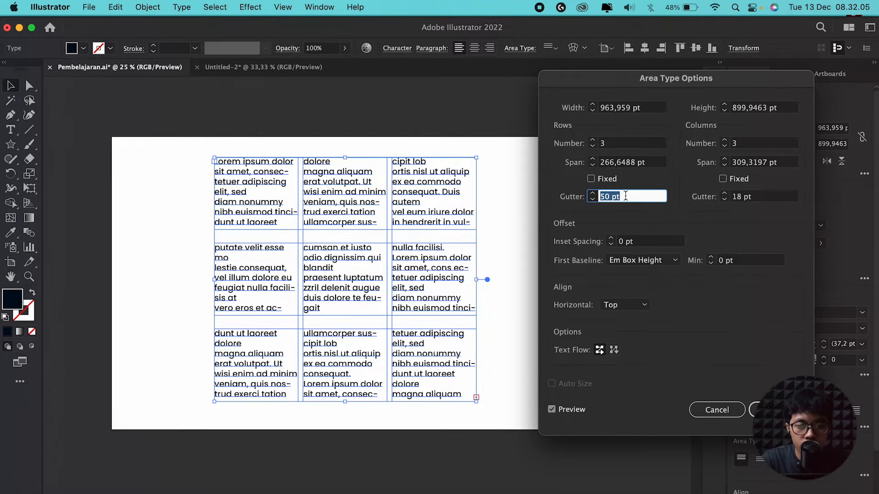
left_click(715, 410)
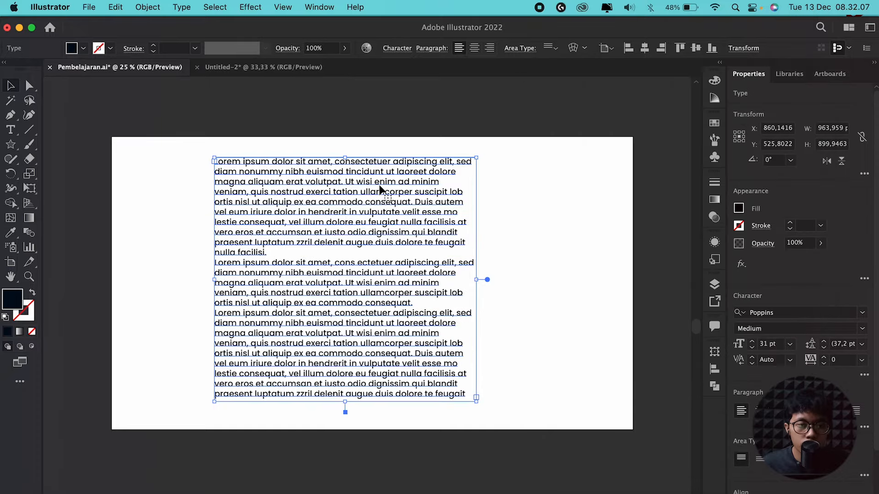
left_click(182, 8)
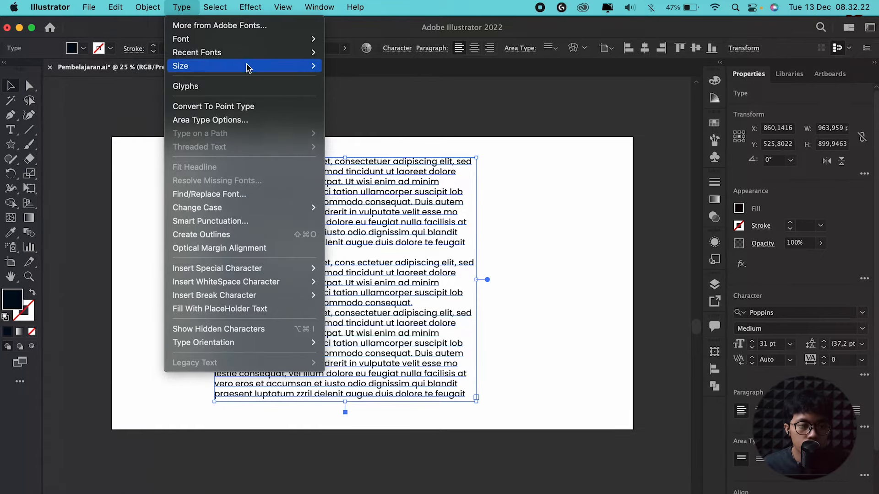
left_click(177, 8)
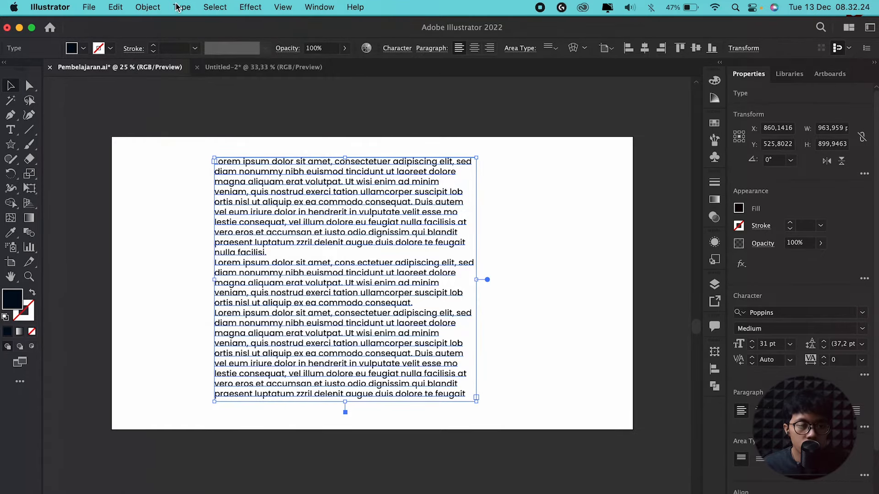
left_click(215, 7)
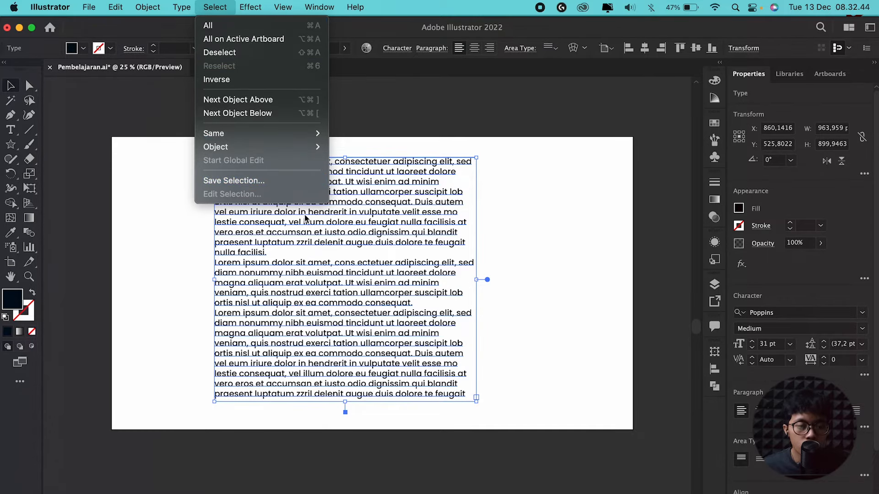
left_click(151, 209)
left_click(171, 248)
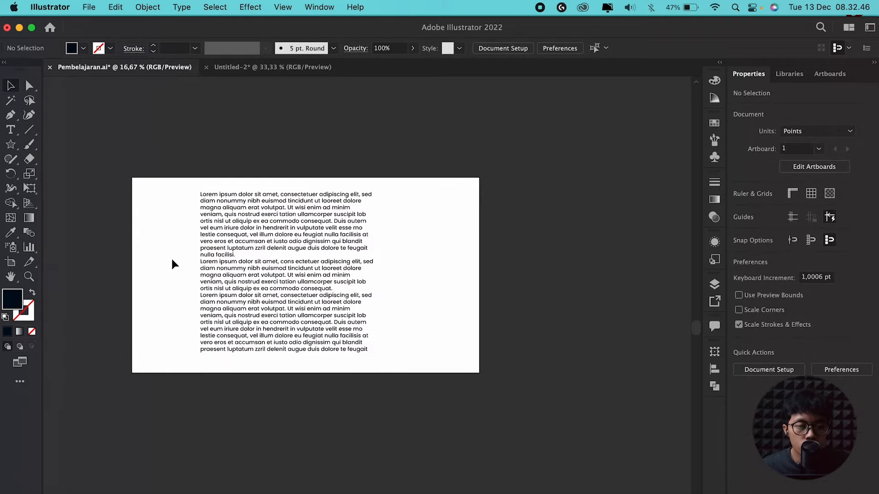
Step: Move the placeholder text frame horizontally off the artboard to its right side, at about X 2581 pt
key("super+minus")
left_click_drag(231, 224, 539, 226)
scroll(313, 247, "up", 1)
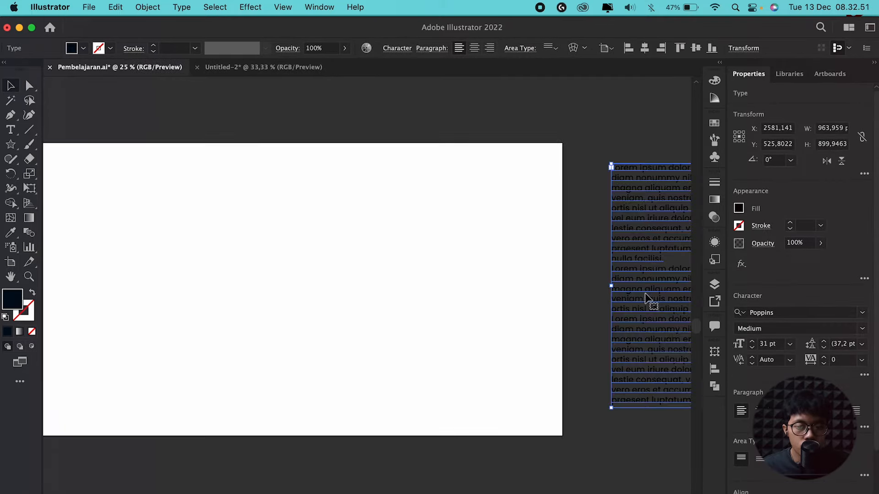
scroll(466, 311, "down", 1)
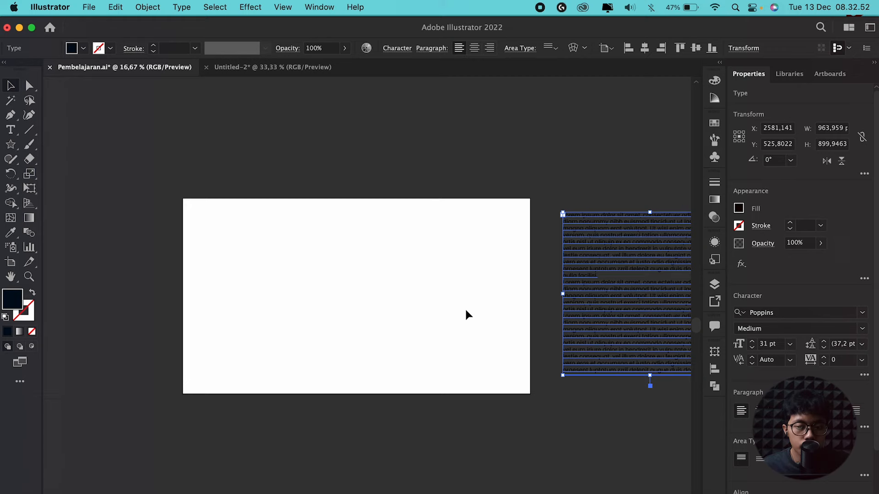
Step: Show the hidden Blue, Purple, Orange and Green objects in Layer 1
left_click(717, 285)
left_click(563, 323)
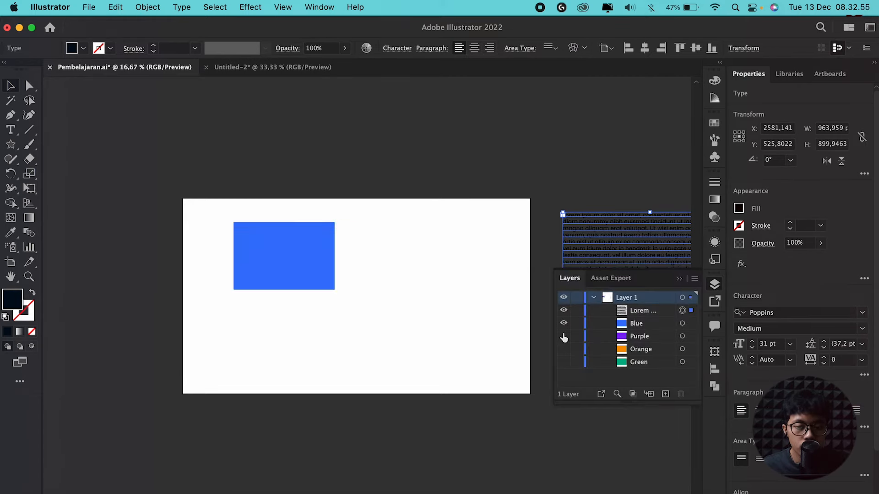
left_click(564, 336)
left_click(564, 349)
left_click(563, 362)
left_click(680, 280)
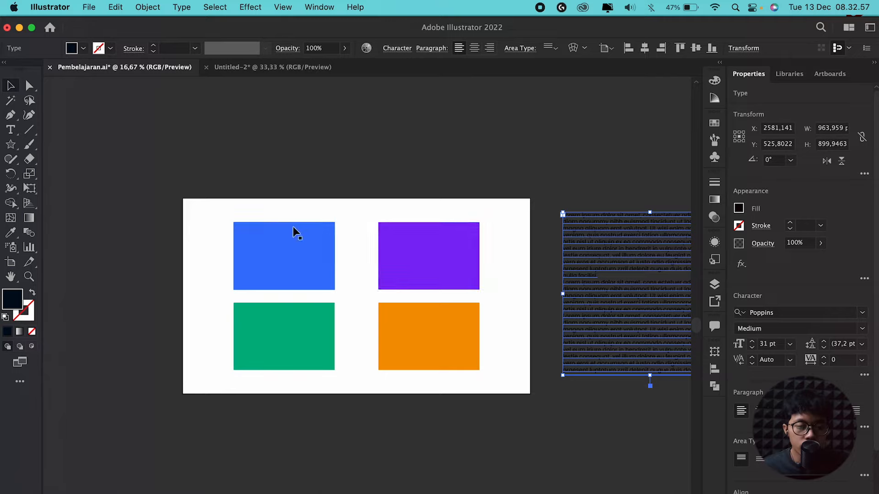
Step: Select every object in the document, including the text outside the artboard, and clear the selection
scroll(293, 227, "up", 1)
left_click(338, 199)
left_click_drag(351, 203, 326, 158)
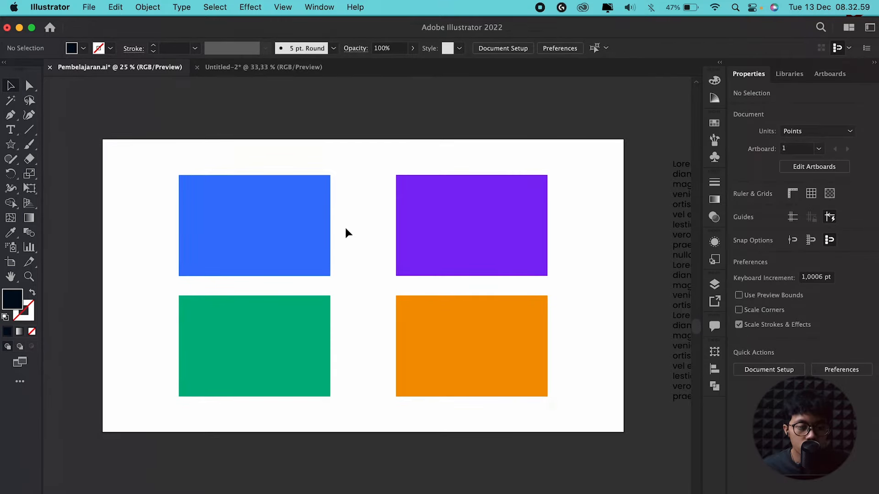
scroll(341, 229, "down", 1)
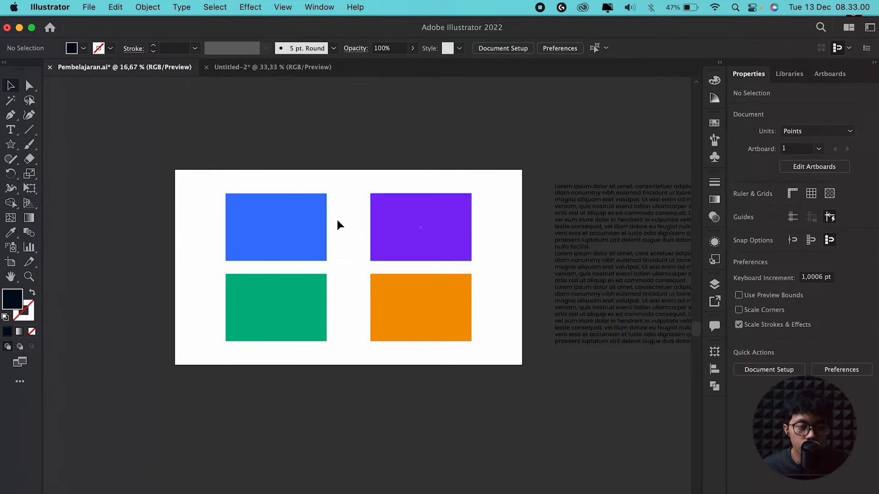
left_click(215, 6)
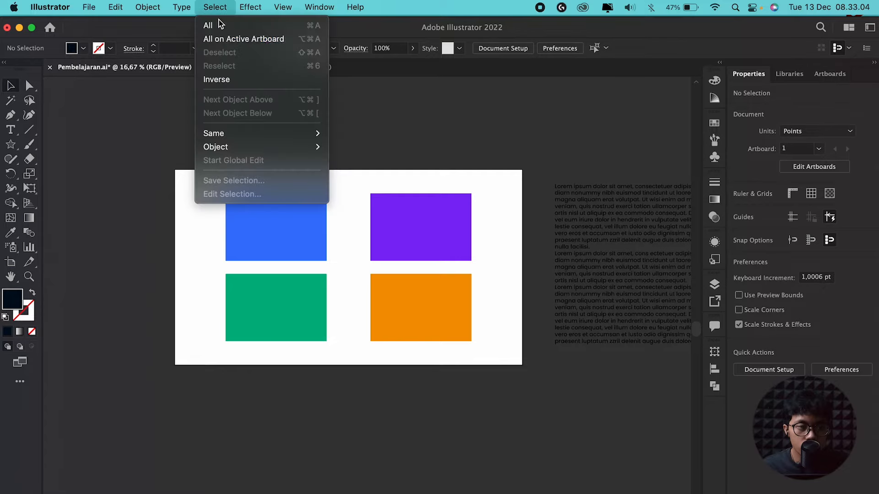
left_click(230, 25)
scroll(359, 265, "down", 1)
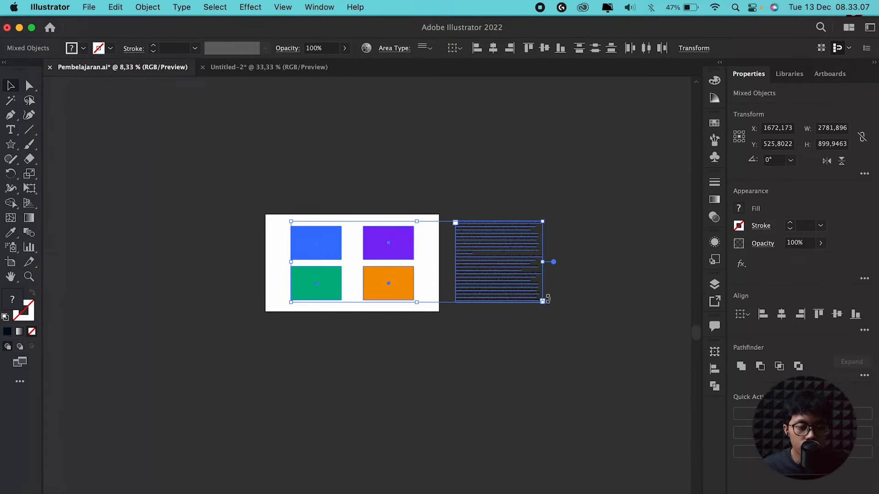
scroll(426, 245, "up", 1)
scroll(347, 191, "down", 1)
scroll(345, 191, "up", 1)
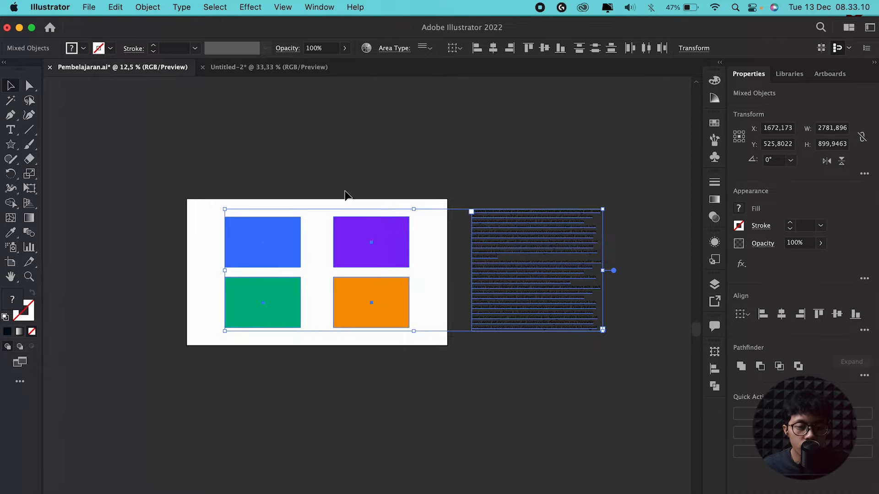
left_click(325, 164)
scroll(315, 202, "up", 1)
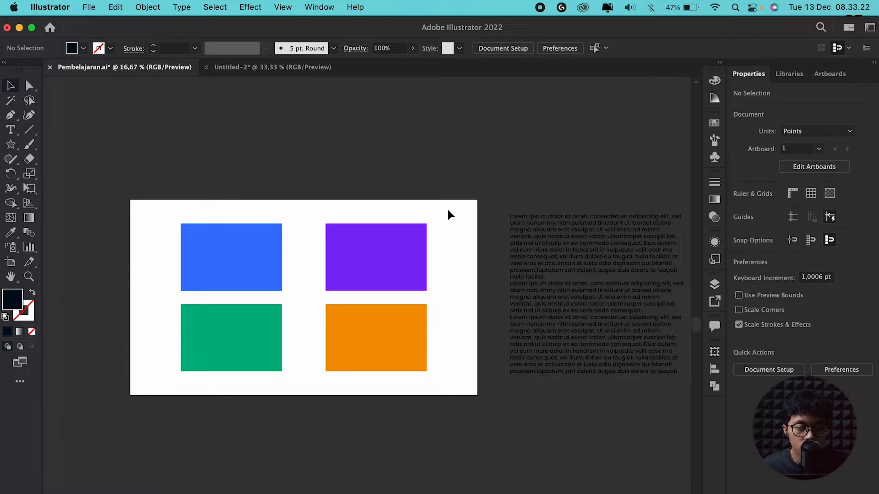
Step: Fit the Desain artboard in the view, select all objects on the active artboard, and clear the selection
left_click(842, 75)
double_click(778, 97)
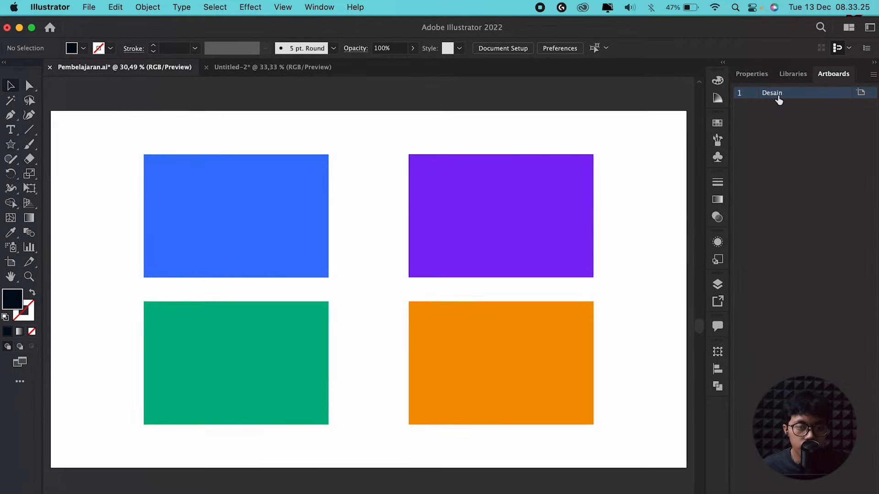
left_click(214, 7)
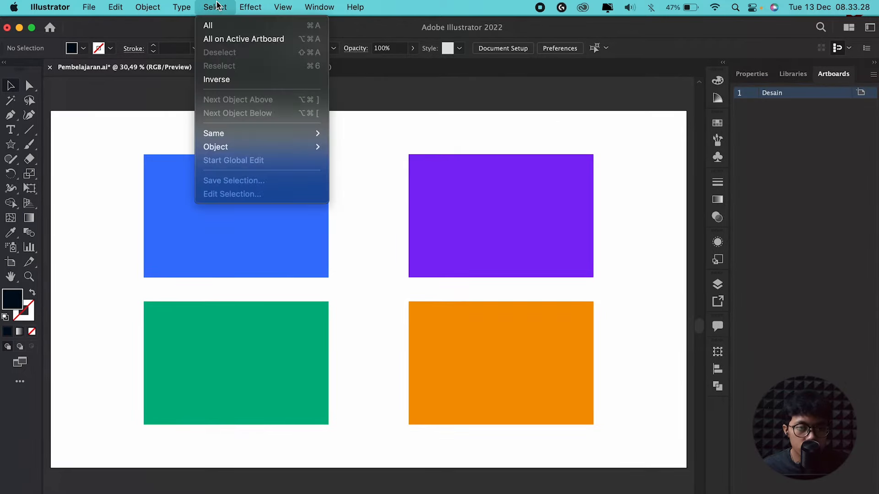
left_click(263, 40)
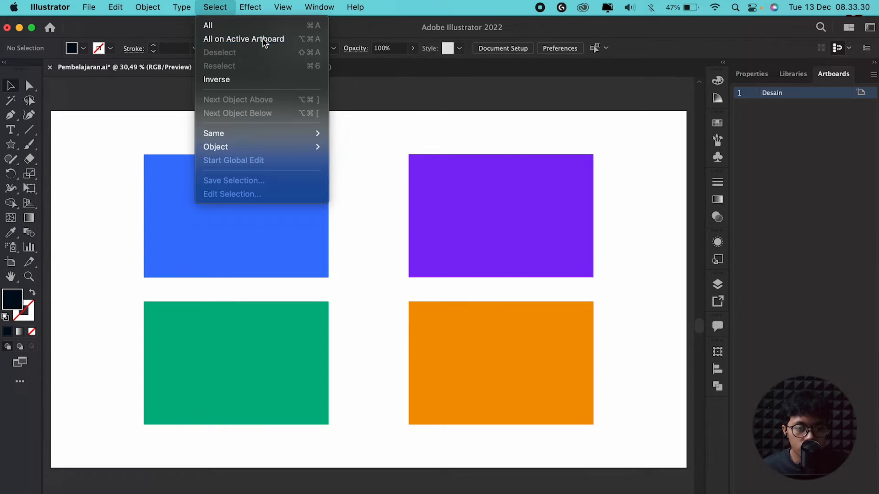
key("super+alt+0")
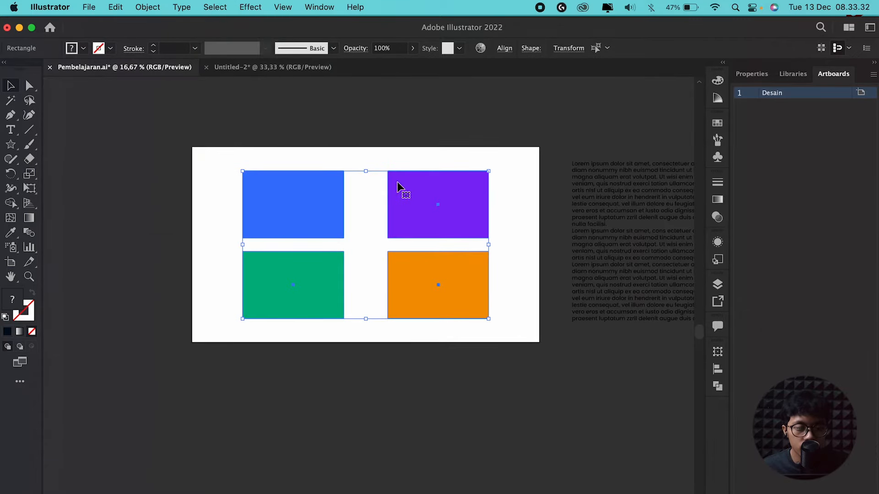
scroll(345, 199, "up", 1)
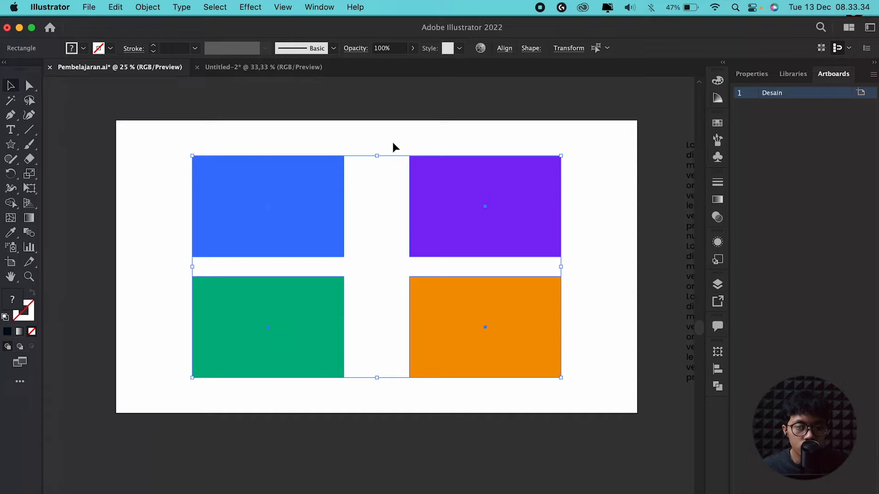
key("super+alt+0")
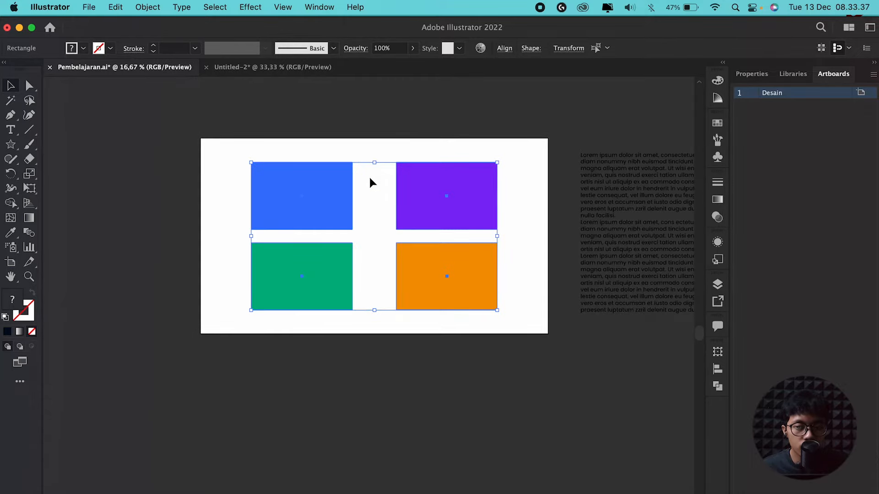
left_click_drag(410, 147, 367, 161)
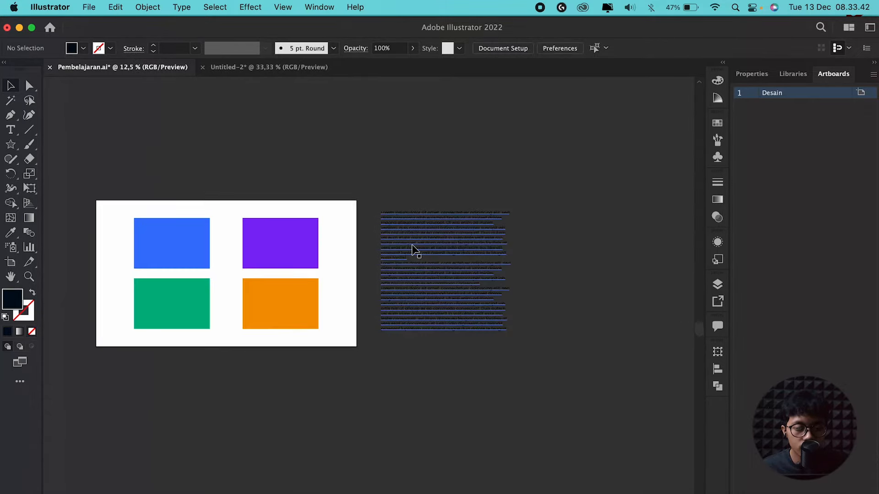
Step: Move the text frame against the artboard's lower edge and duplicate the Desain artboard with its contents to the right at X 2267 pt
left_click_drag(414, 249, 331, 386)
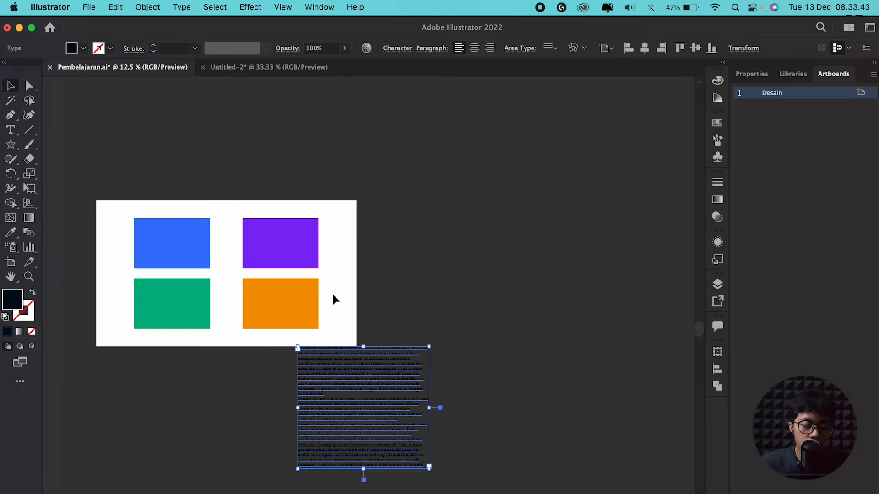
key("shift+o")
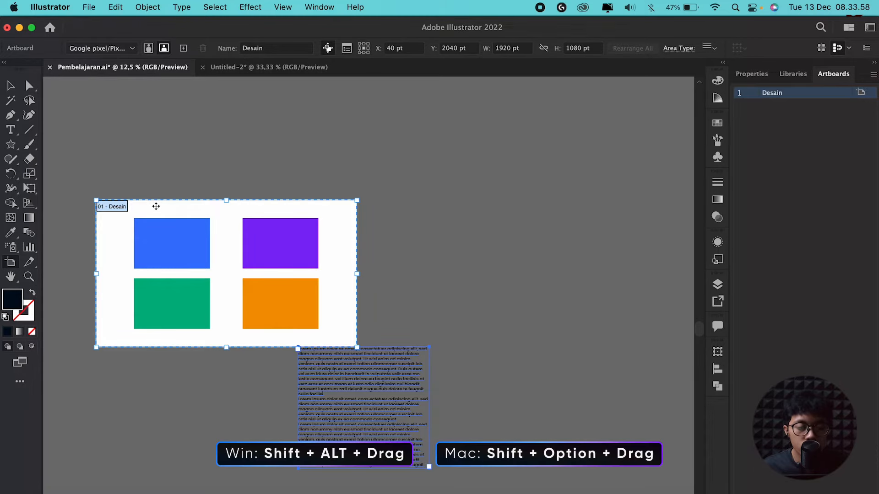
left_click_drag(156, 207, 457, 216)
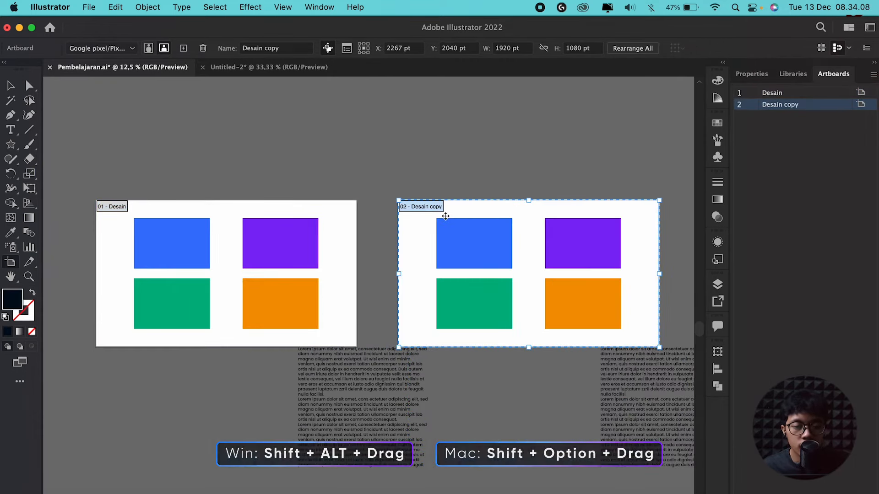
Step: Move the copied text frame slightly down so it sits clear of the second artboard's lower edge
key("v")
scroll(457, 243, "down", 3)
scroll(457, 242, "right", 3)
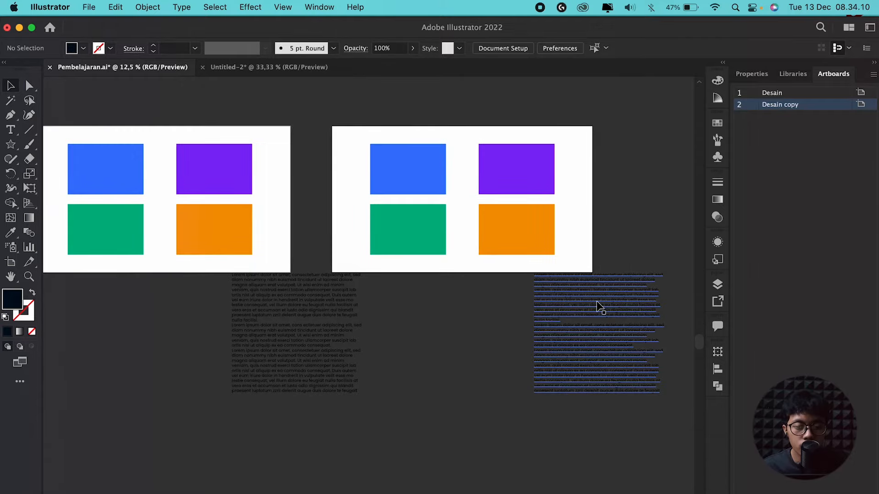
left_click_drag(575, 290, 572, 299)
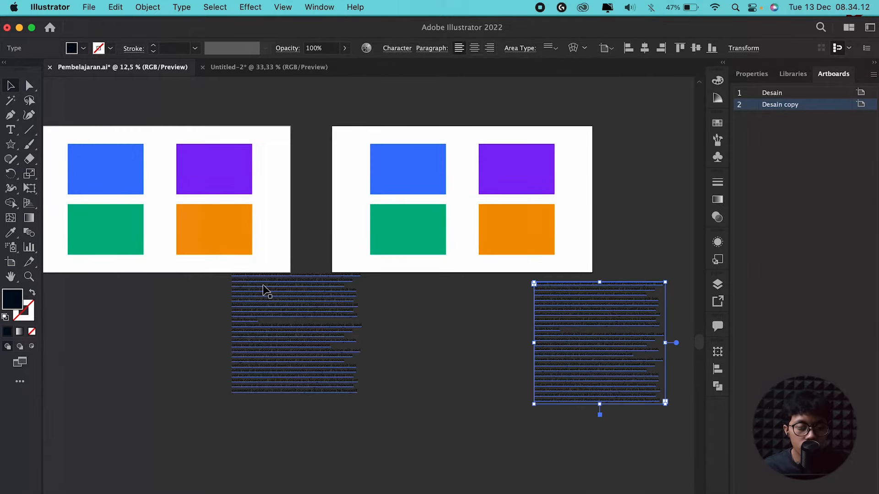
Step: Move the original text frame down and left so it sits beneath the first artboard without touching it
scroll(270, 291, "up", 5)
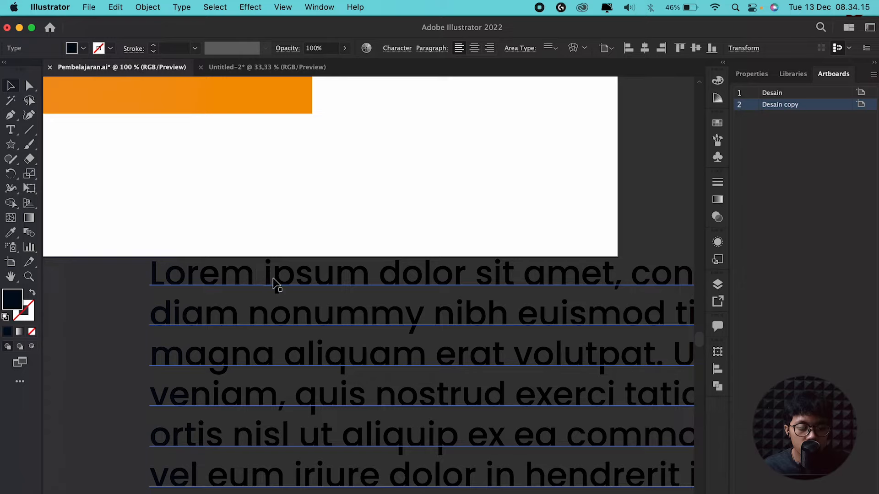
left_click(273, 282)
scroll(343, 247, "up", 3)
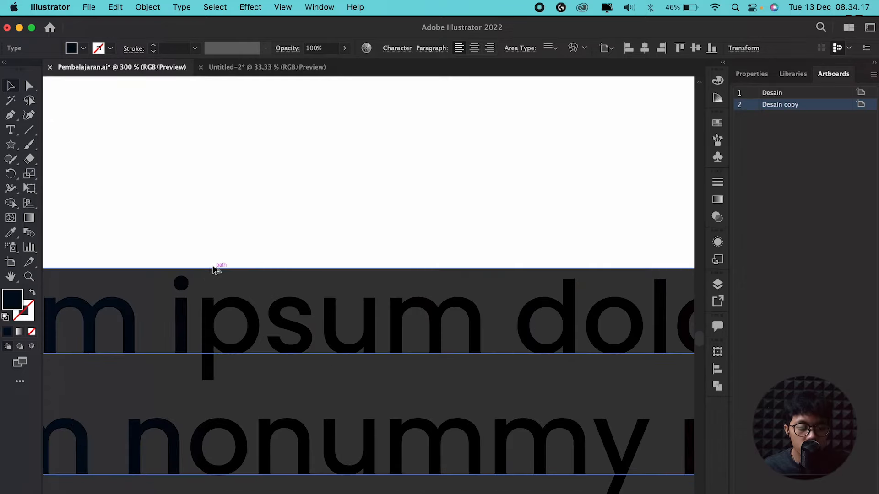
scroll(199, 277, "down", 6)
scroll(194, 288, "down", 4)
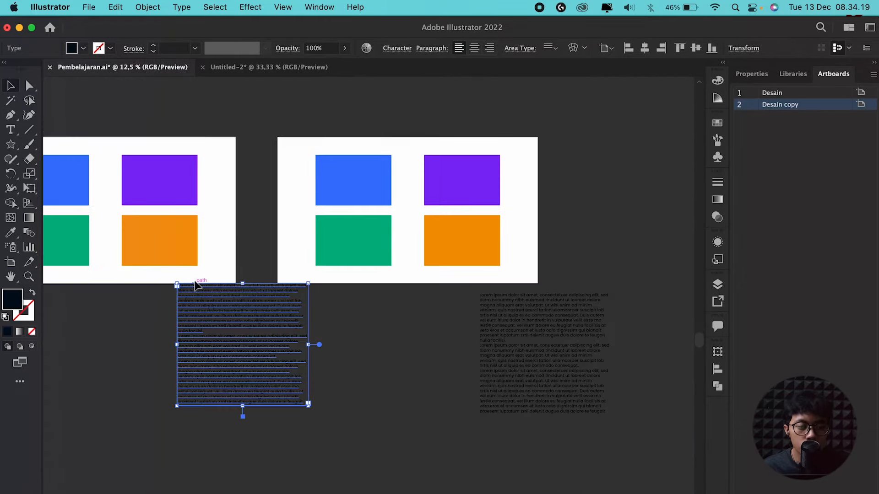
scroll(353, 246, "up", 1)
left_click_drag(405, 286, 333, 295)
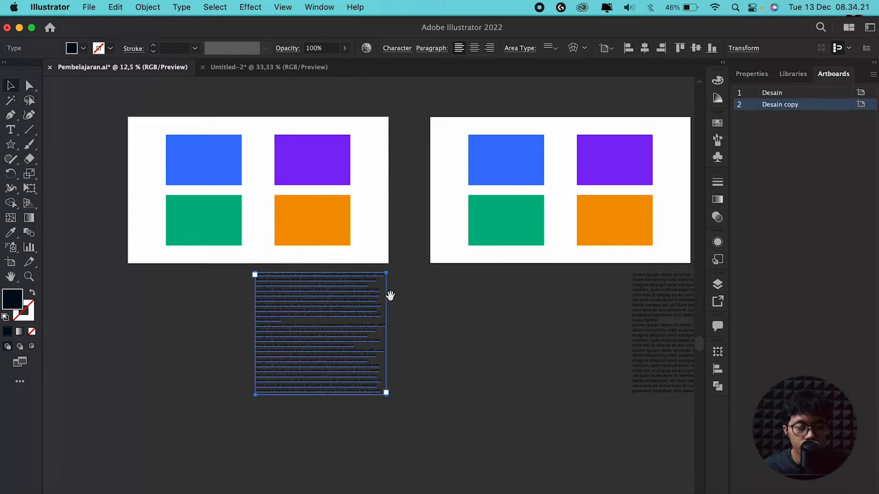
Step: Delete the copied text frame beneath the second artboard
left_click_drag(457, 293, 145, 331)
left_click(360, 345)
key("Delete")
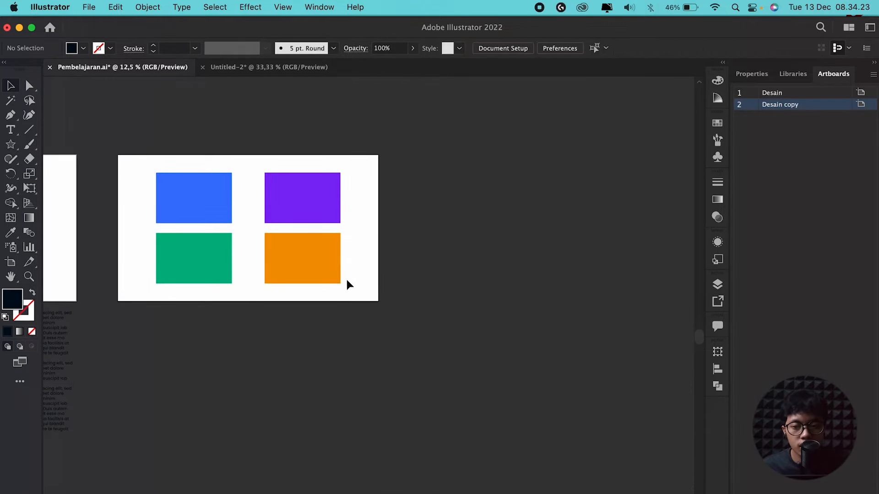
Step: Bring both artboards into view and make the first artboard, Desain, the active one
left_click_drag(414, 199, 603, 203)
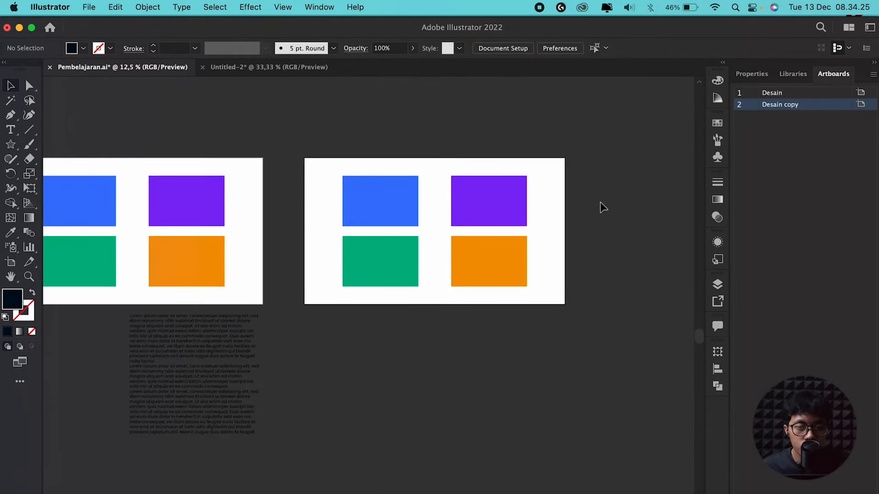
left_click_drag(231, 133, 469, 160)
scroll(481, 157, "right", 3)
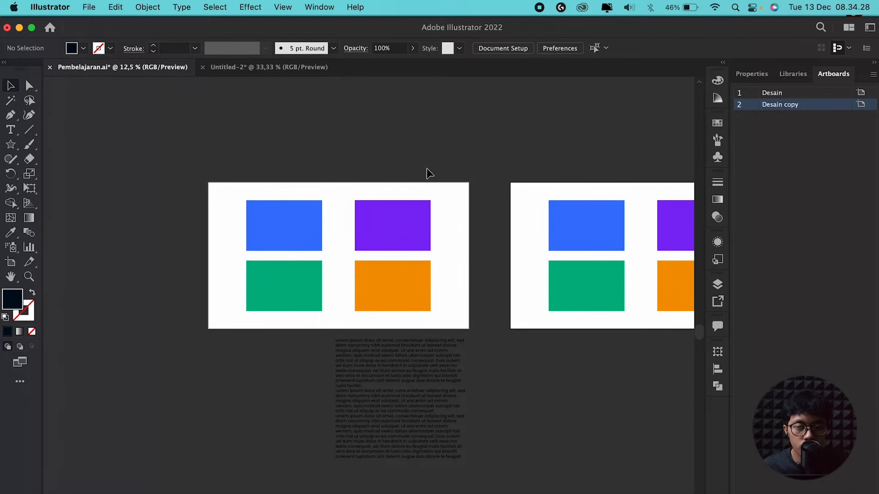
left_click(432, 193)
left_click(797, 108)
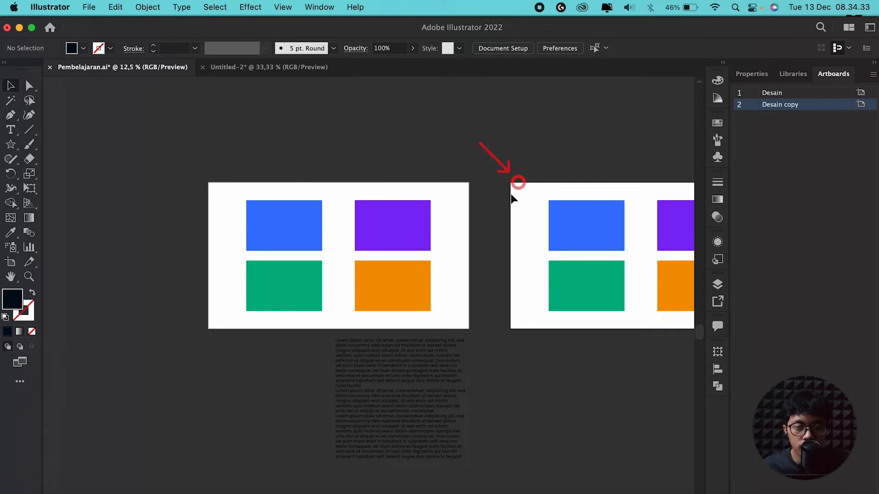
left_click(468, 197)
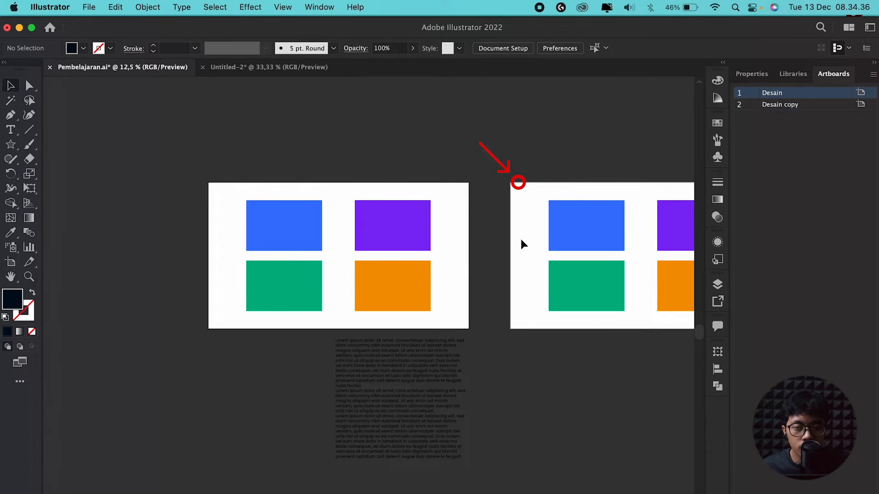
Step: Activate the Desain copy artboard, select all objects on the active artboard, and clear the selection
left_click(523, 192)
left_click_drag(563, 186, 352, 170)
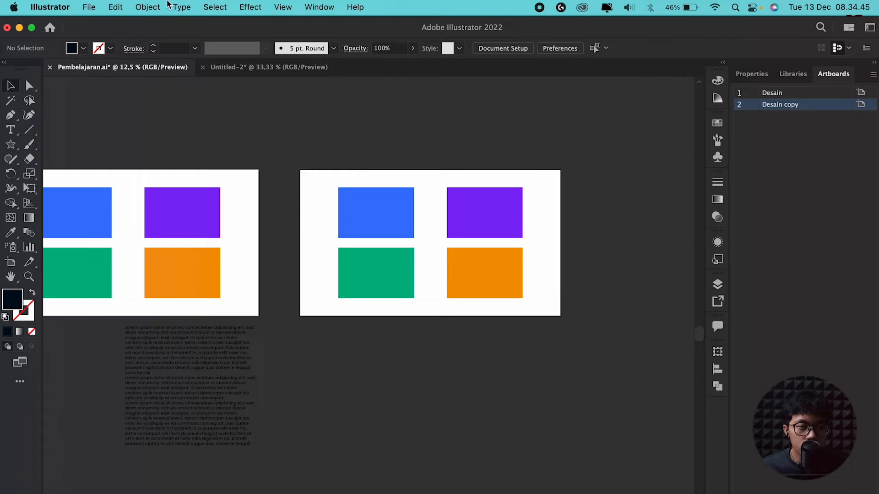
left_click(223, 8)
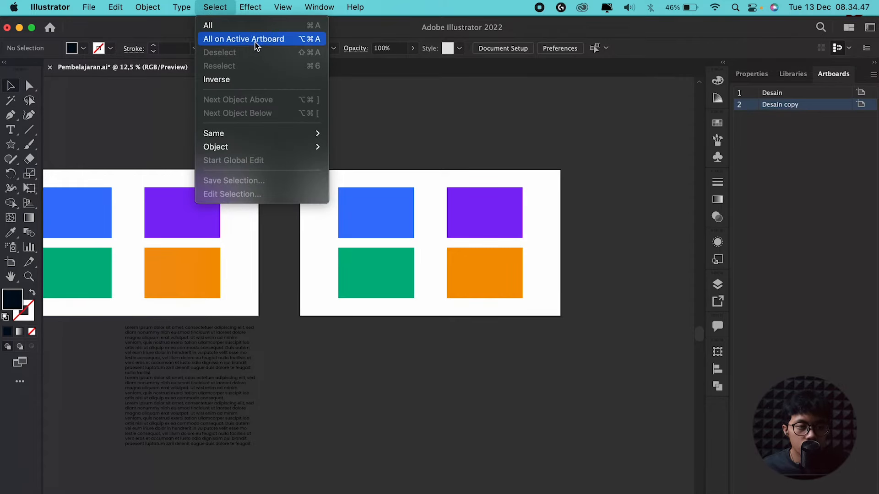
left_click(256, 40)
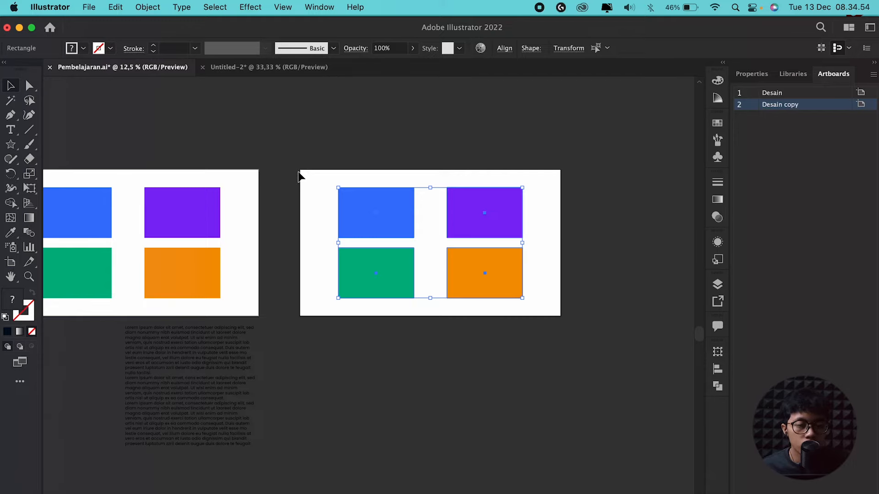
left_click(356, 156)
scroll(270, 153, "down", 1)
scroll(240, 125, "up", 1)
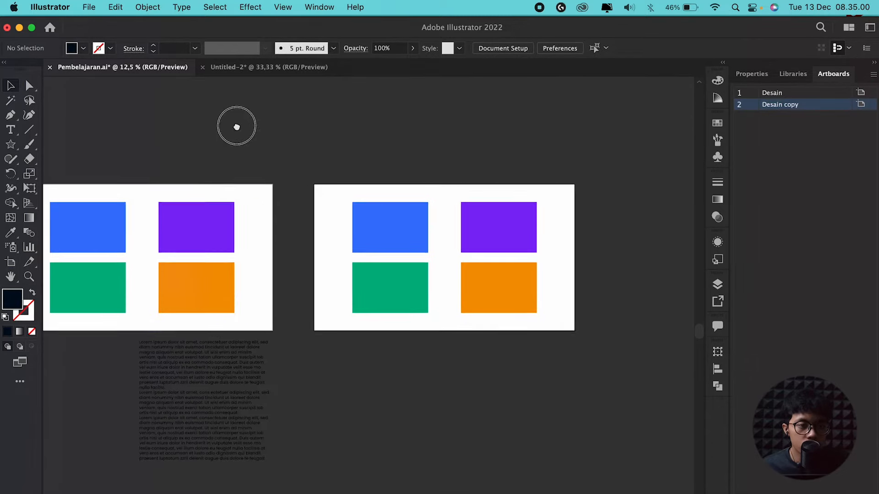
Step: Examine the available Illustrator and Photoshop effects, including the 3D and Materials commands, and the rectangles on the second artboard
left_click(246, 8)
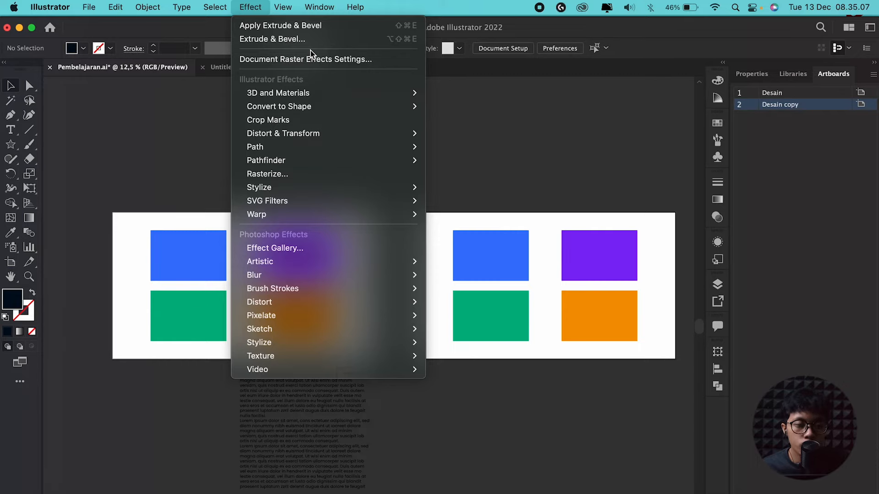
mouse_move(316, 96)
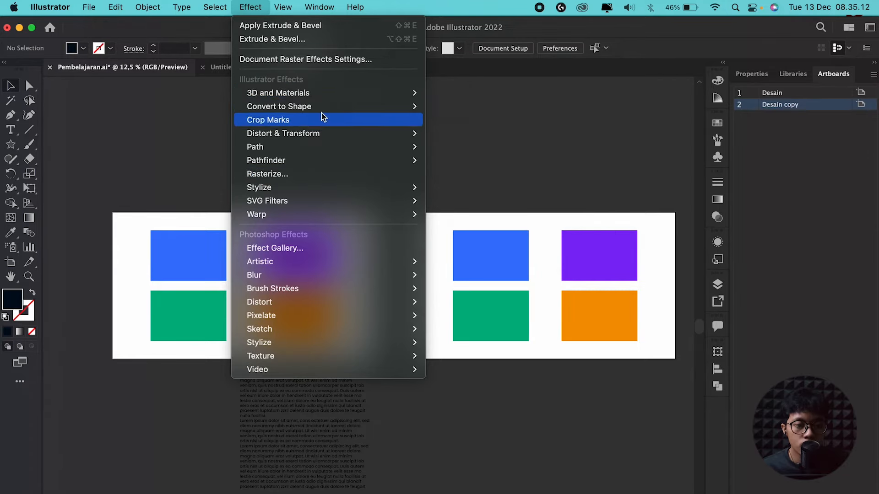
mouse_move(316, 139)
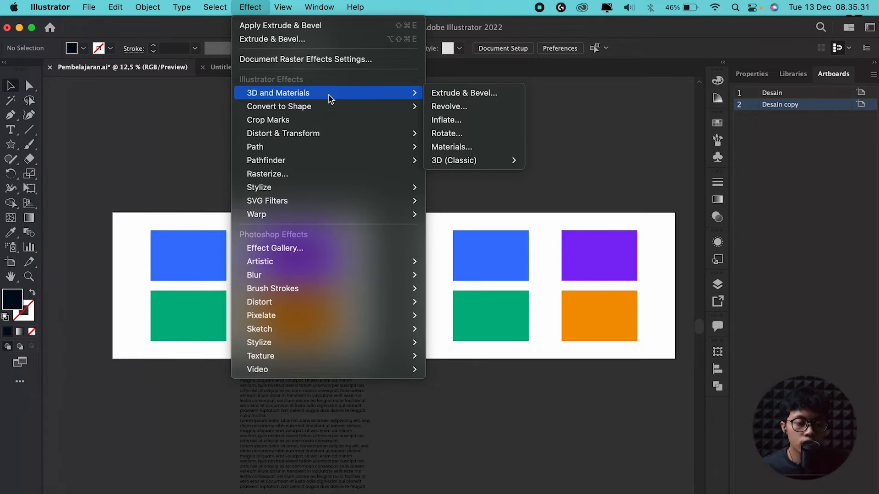
left_click(488, 191)
scroll(506, 227, "up", 2)
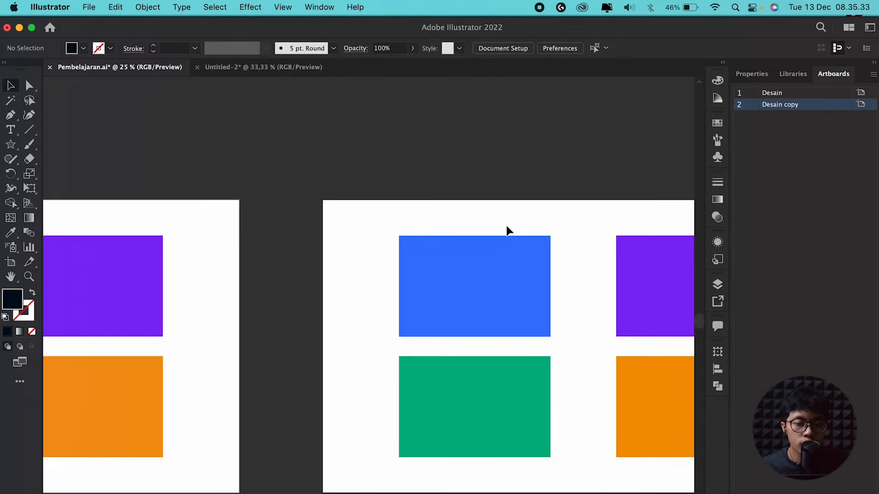
left_click_drag(563, 261, 372, 213)
scroll(353, 207, "up", 1)
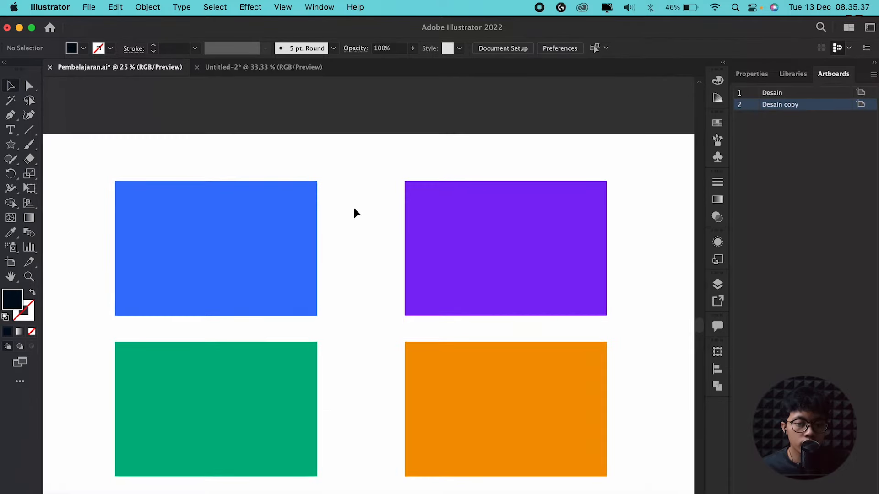
scroll(350, 209, "down", 1)
mouse_move(307, 184)
left_mouse_down()
mouse_move(307, 159)
mouse_move(308, 171)
left_mouse_up()
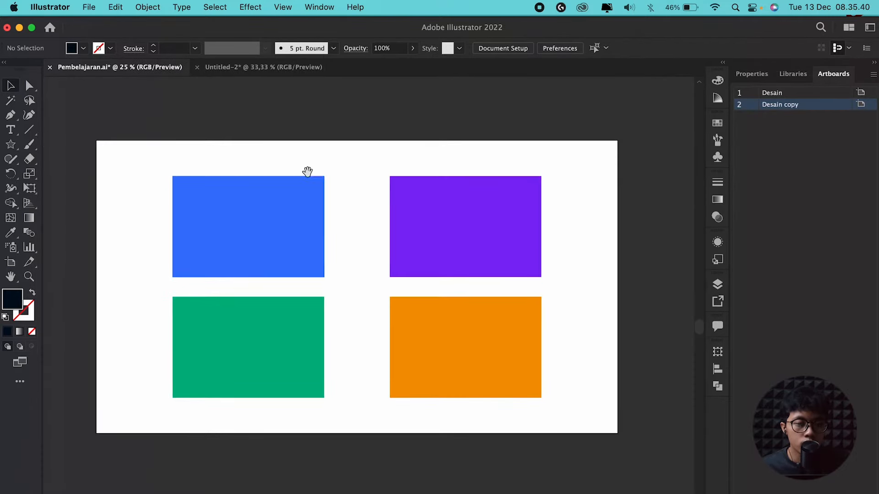
scroll(307, 177, "up", 1)
scroll(306, 177, "down", 1)
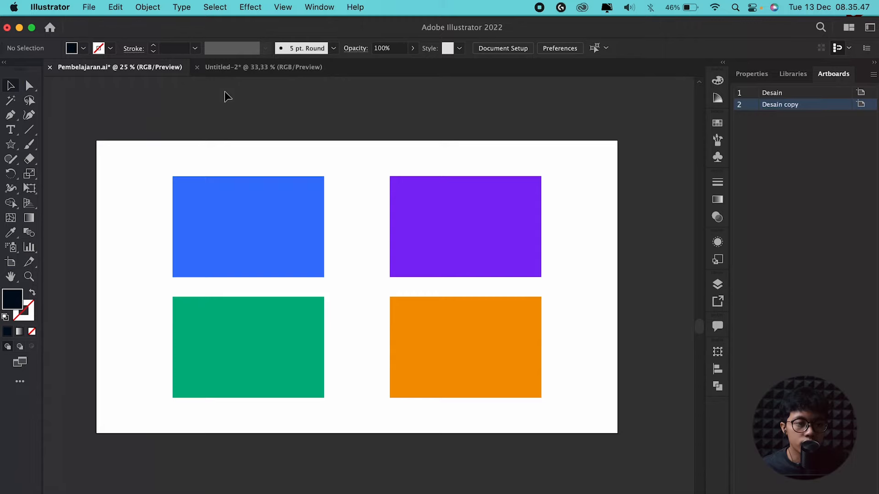
Step: Review the effects list again and examine the view commands, from screen mode and zoom to rulers, guides and snapping
left_click(254, 7)
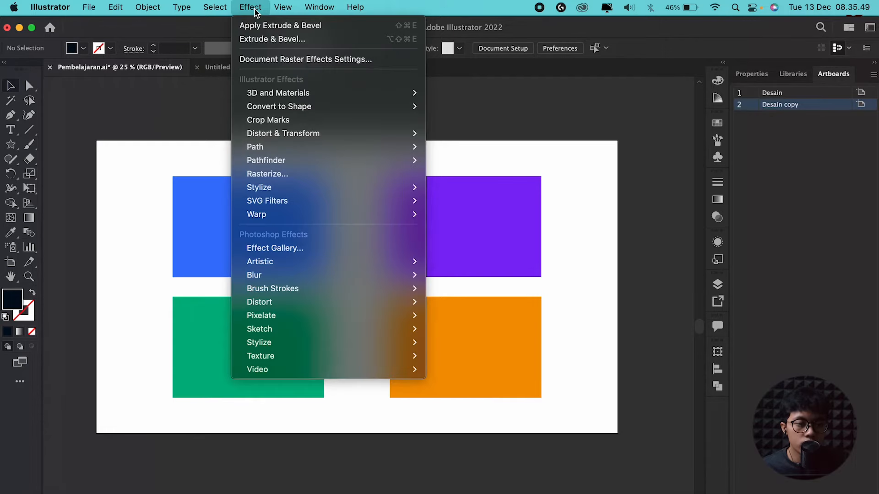
mouse_move(281, 10)
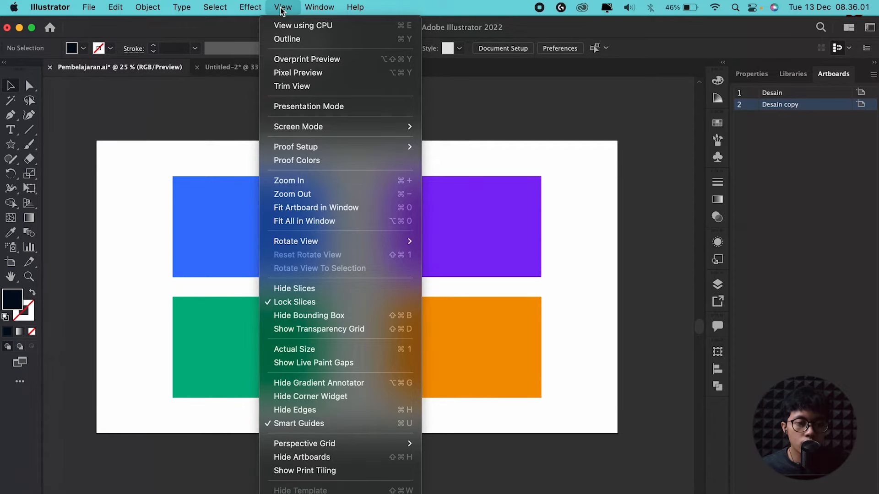
left_click(558, 209)
scroll(471, 219, "down", 1)
scroll(470, 221, "up", 1)
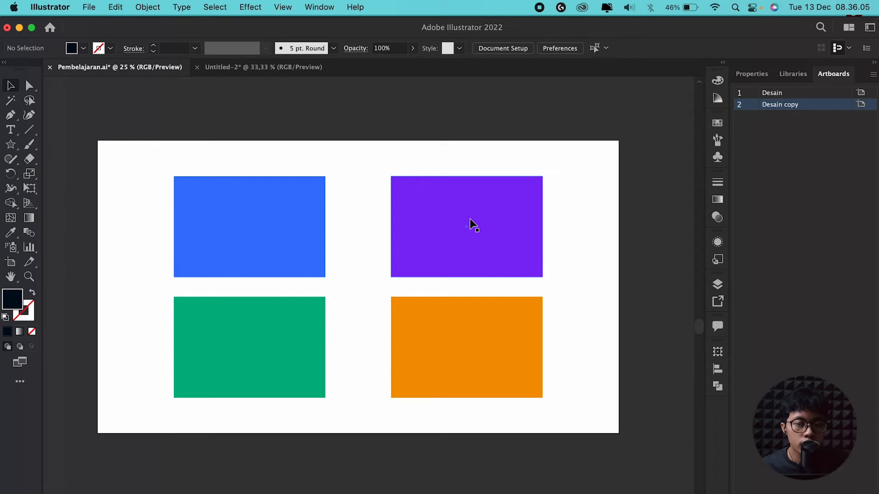
left_click(283, 7)
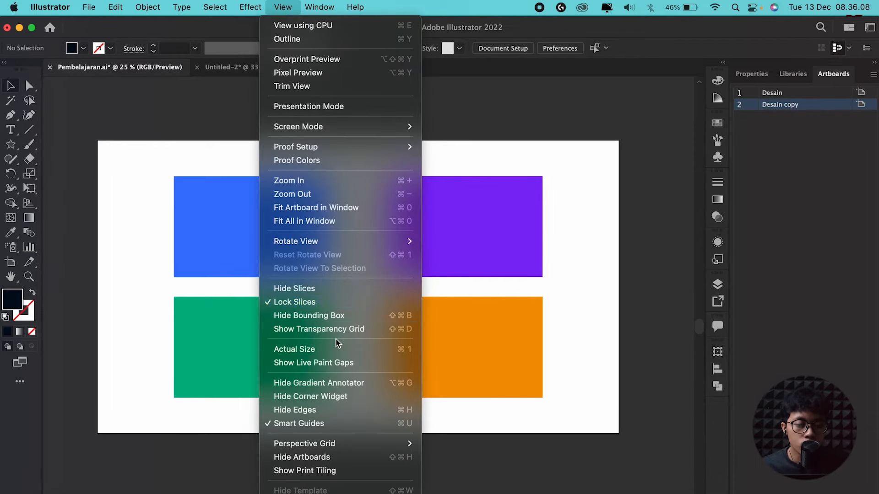
scroll(337, 351, "down", 2)
scroll(337, 345, "down", 4)
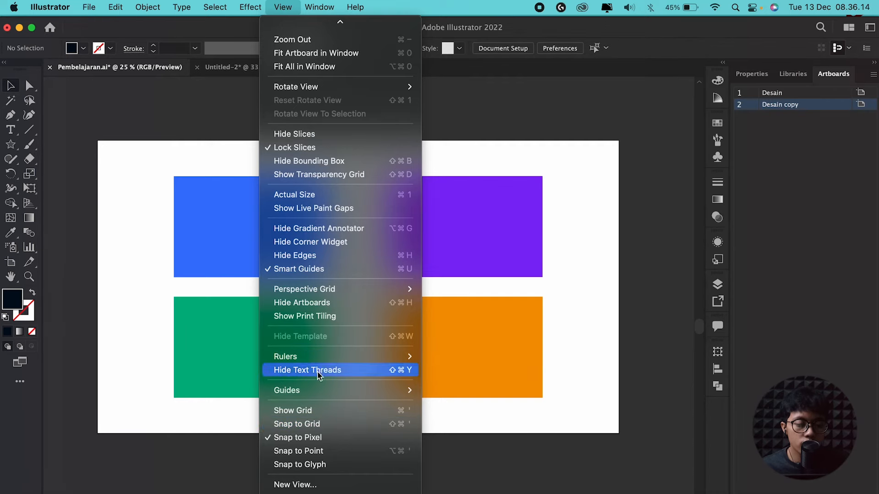
left_click(304, 271)
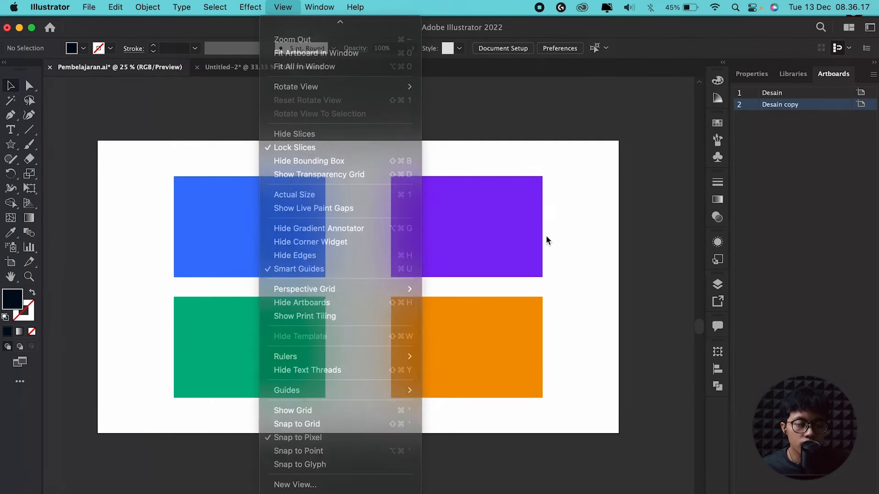
scroll(428, 258, "down", 1)
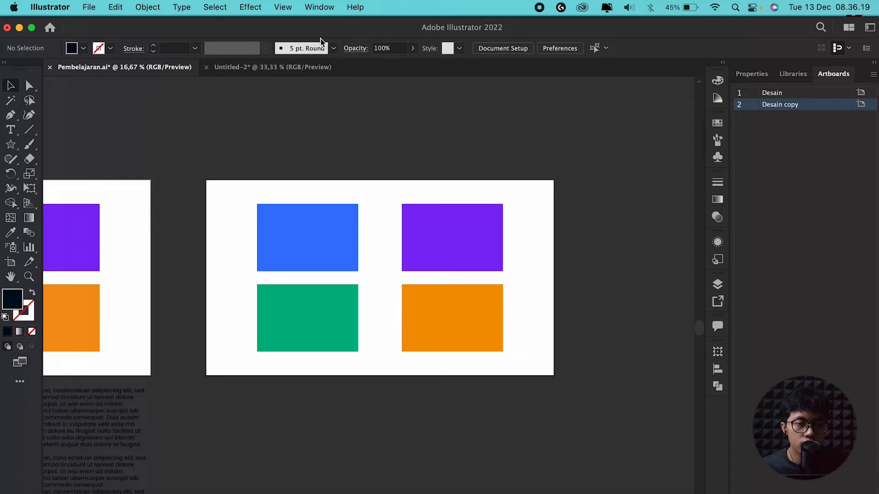
Step: Show the rulers around the canvas
left_click(283, 7)
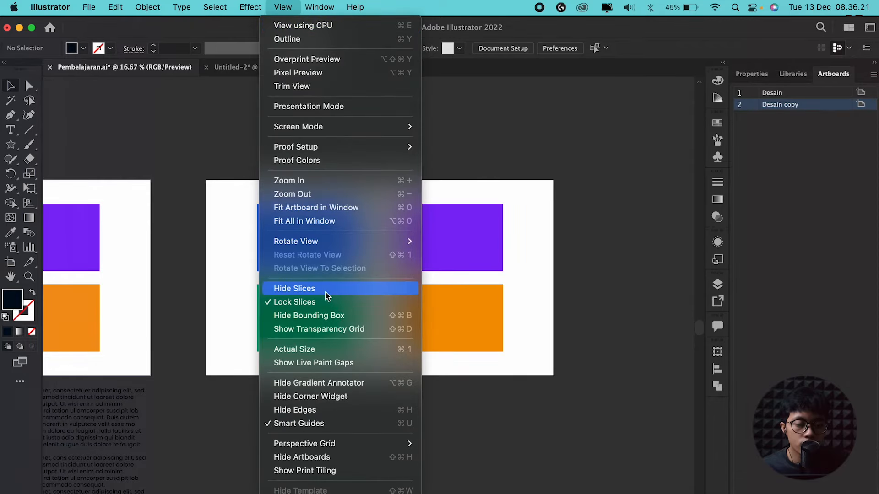
scroll(323, 431, "down", 3)
key("super+r")
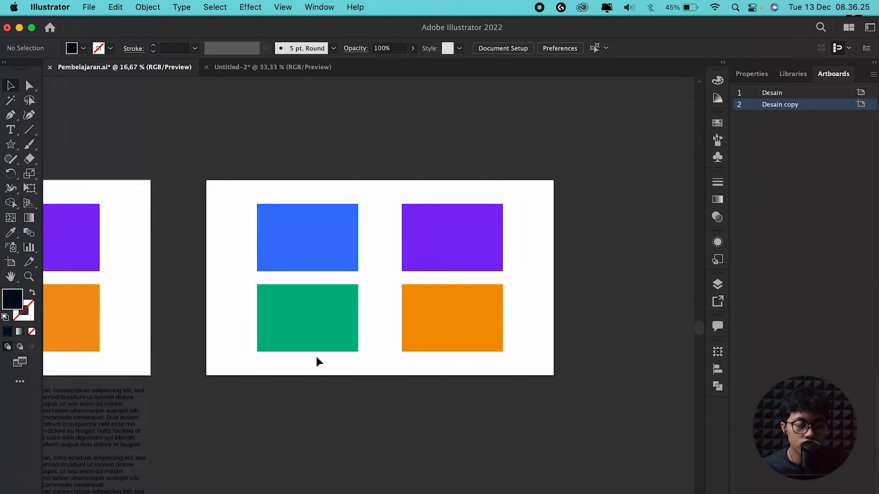
Step: Place a horizontal guide above the second artboard's blue rectangle and a vertical guide along that rectangle's left edge
left_click_drag(349, 82, 343, 193)
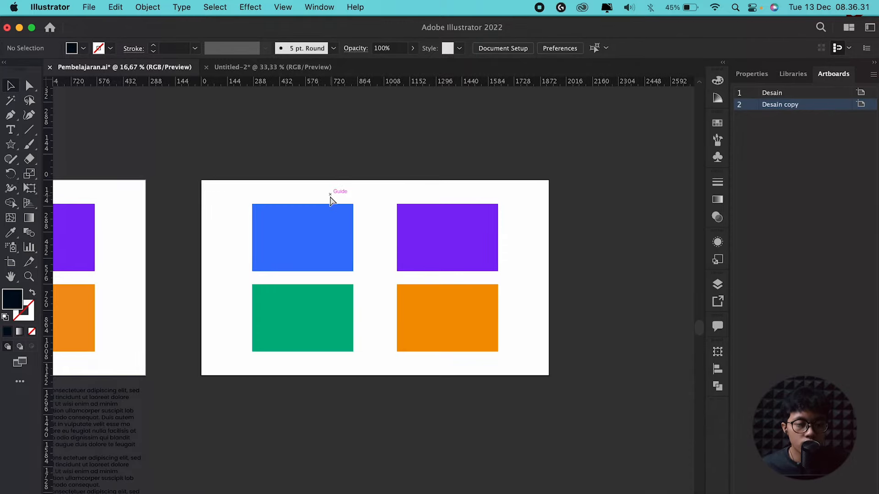
scroll(316, 198, "up", 2)
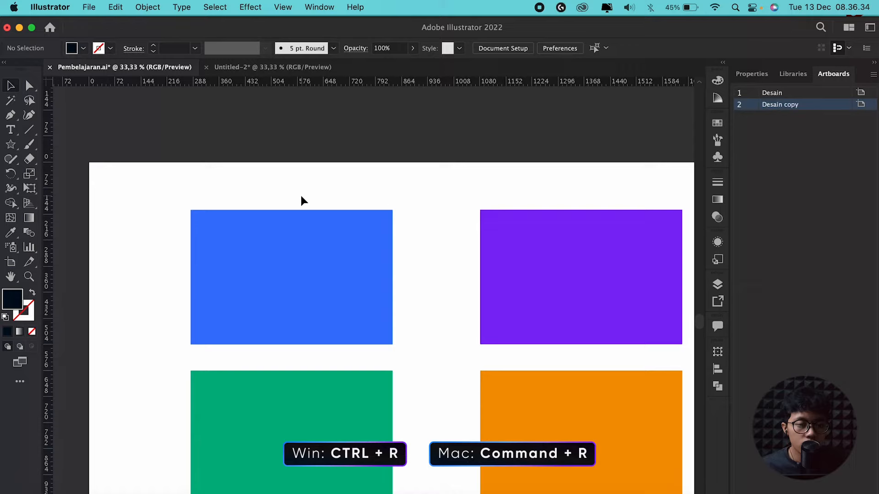
scroll(292, 205, "down", 2)
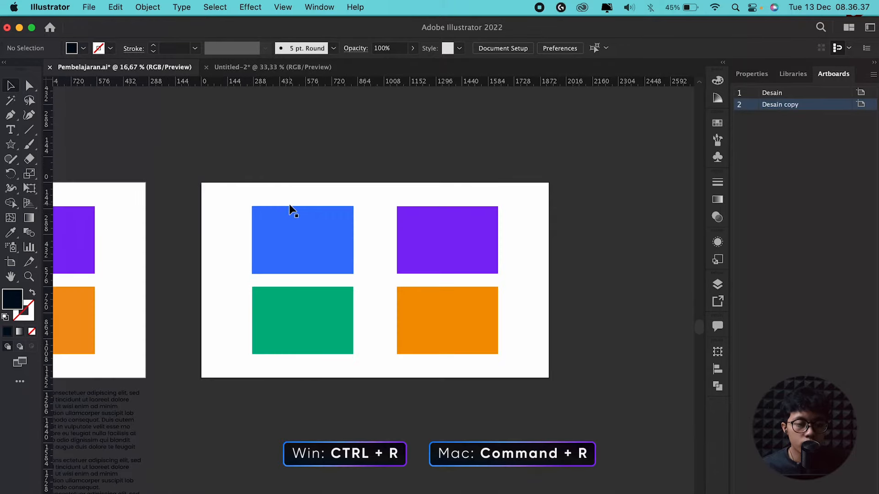
scroll(274, 197, "up", 2)
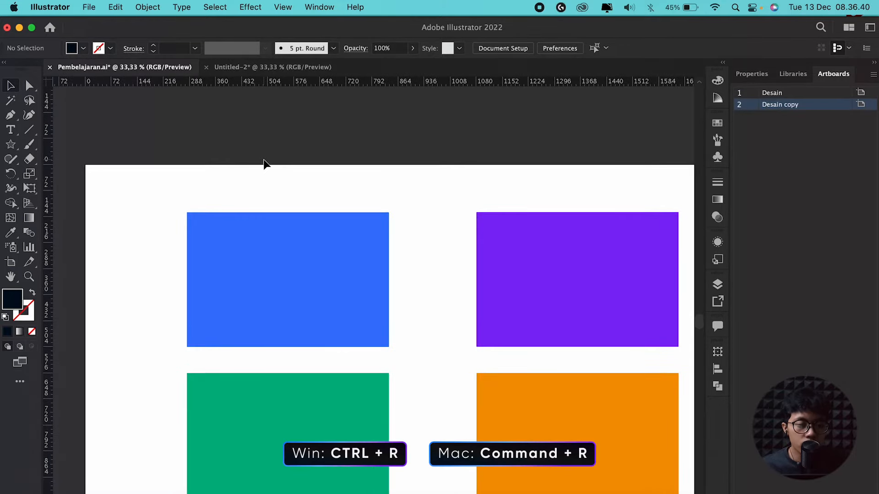
scroll(263, 163, "right", 1)
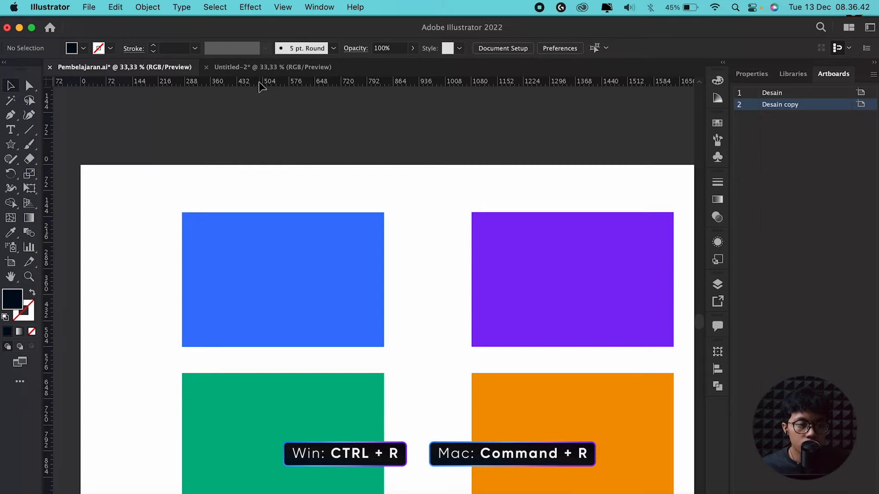
left_click_drag(48, 161, 181, 165)
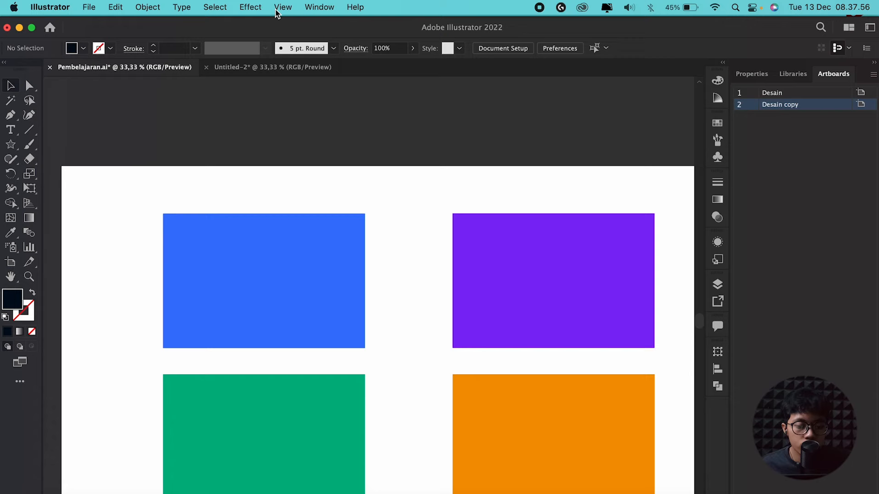
Step: Show the hidden guides in the document
left_click(282, 7)
mouse_move(356, 427)
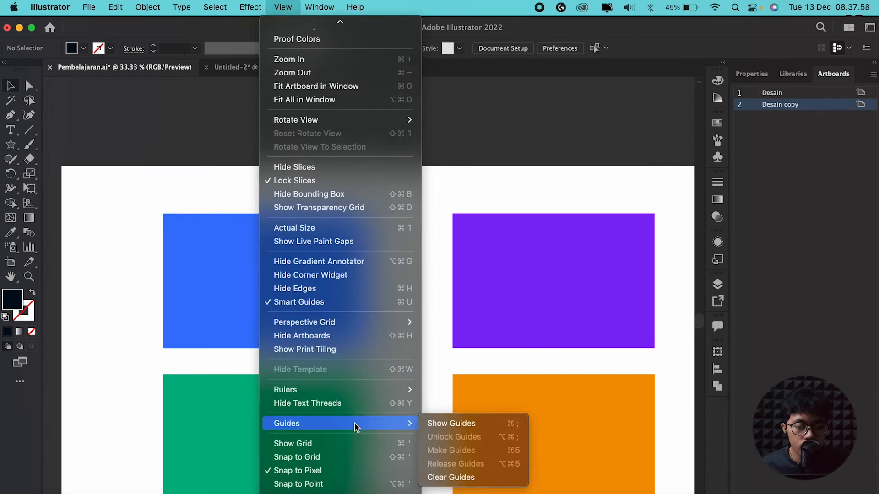
left_click(461, 428)
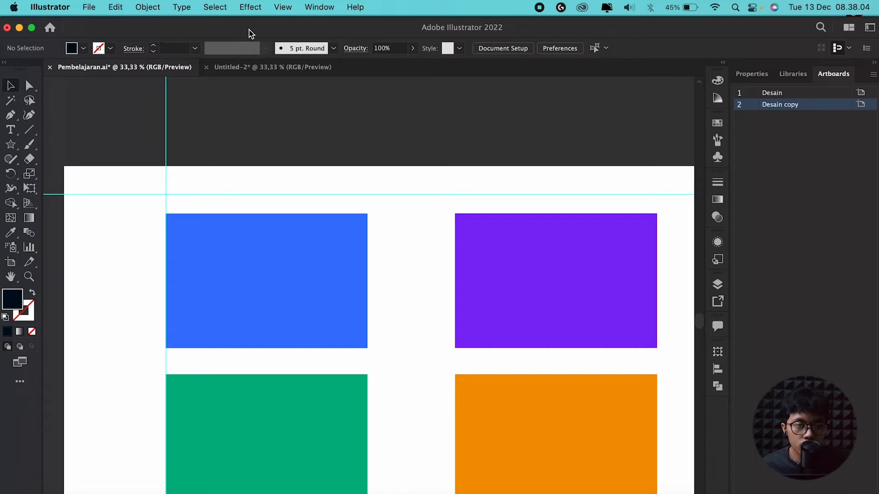
Step: Review the commands for hiding and unlocking guides and look over the guides across both artboards
left_click(283, 7)
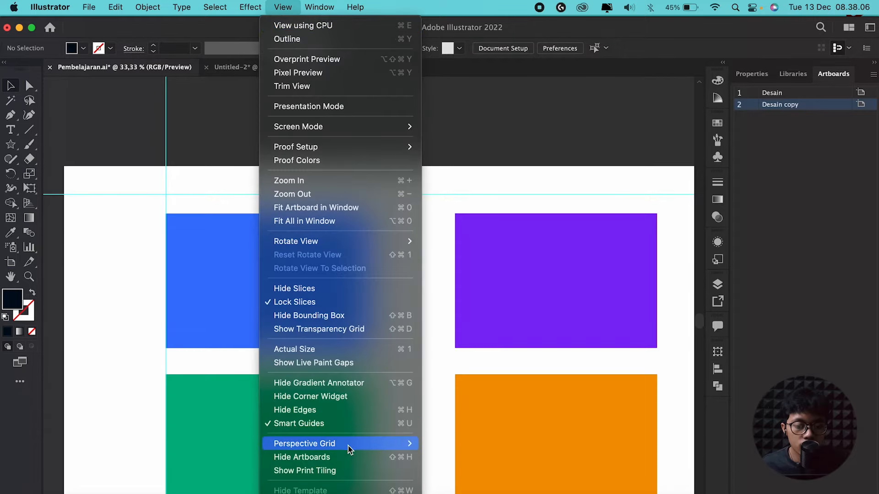
mouse_move(344, 453)
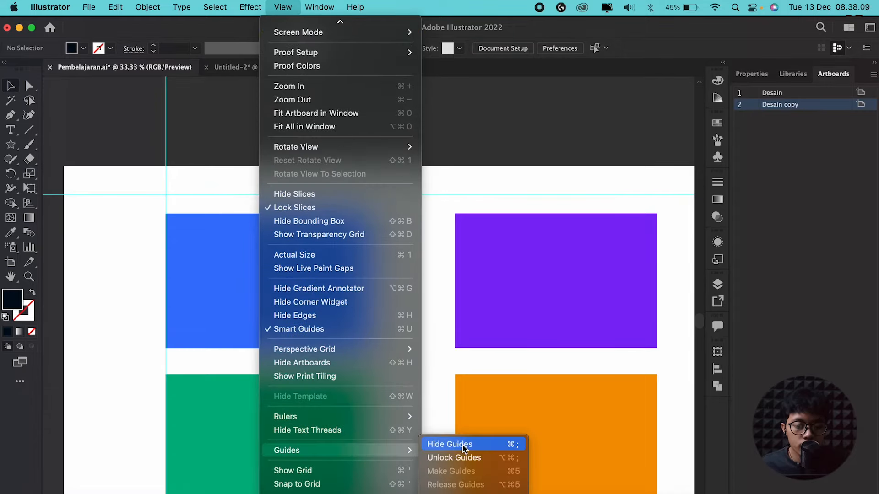
key("super+semicolon")
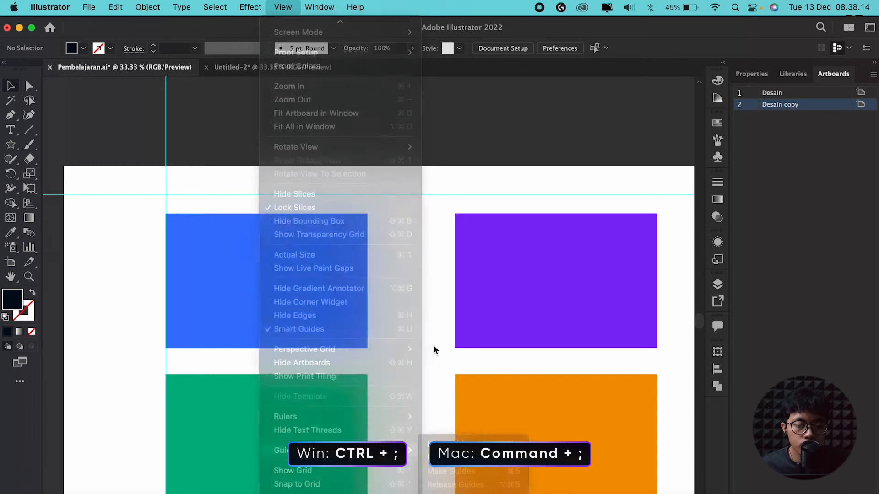
scroll(362, 364, "left", 3)
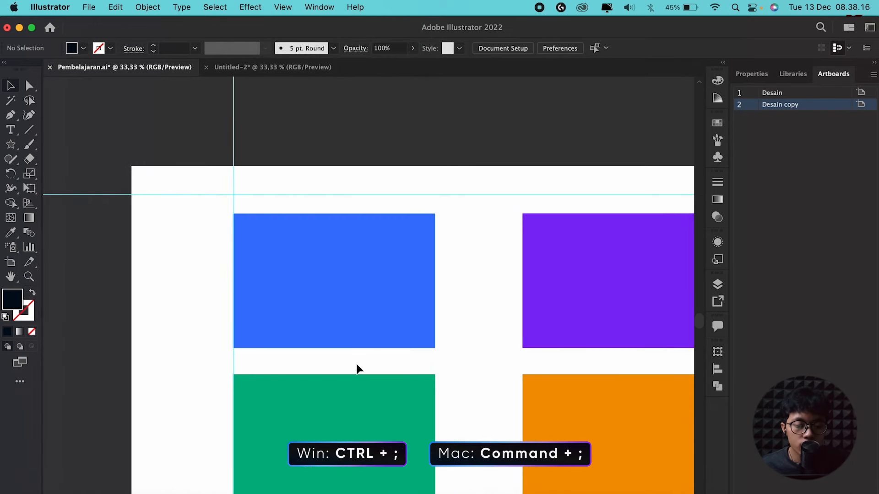
scroll(356, 364, "left", 1)
scroll(356, 365, "down", 2)
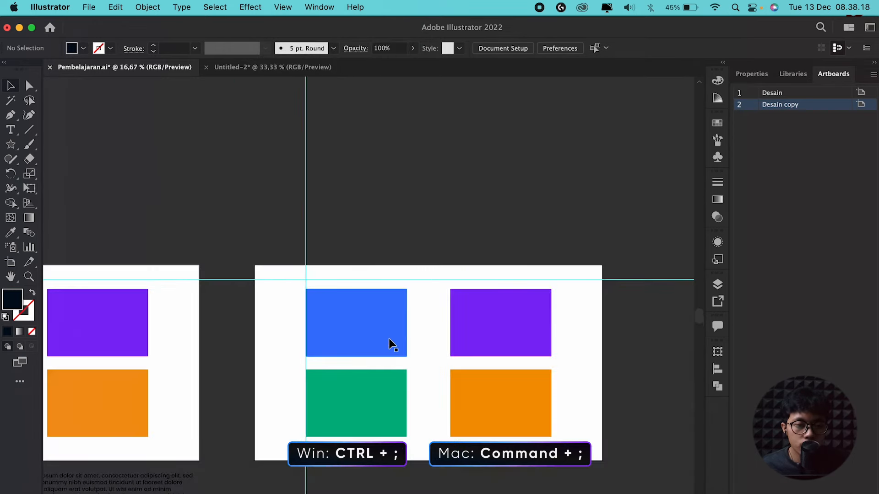
scroll(389, 339, "right", 3)
Step: Examine the full list of panels that can be shown, from 3D and Materials to the brush and graphic style libraries
left_click(283, 7)
mouse_move(320, 7)
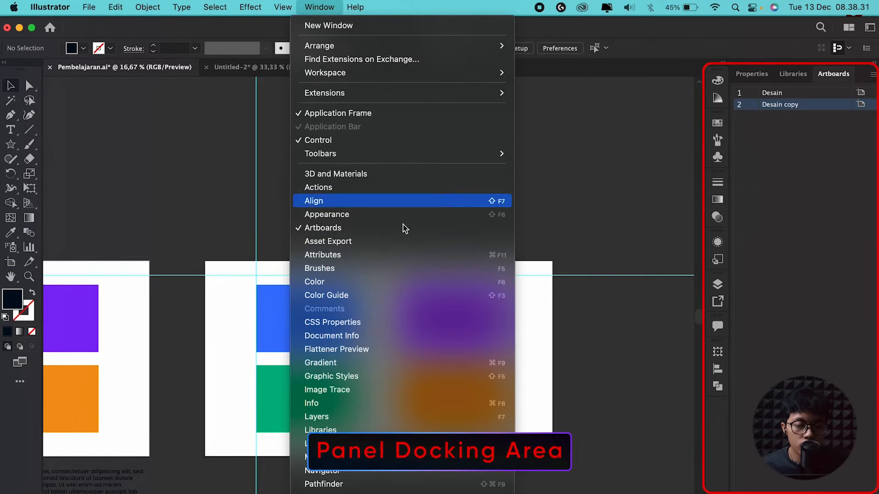
scroll(374, 433, "down", 10)
mouse_move(372, 433)
scroll(371, 433, "up", 10)
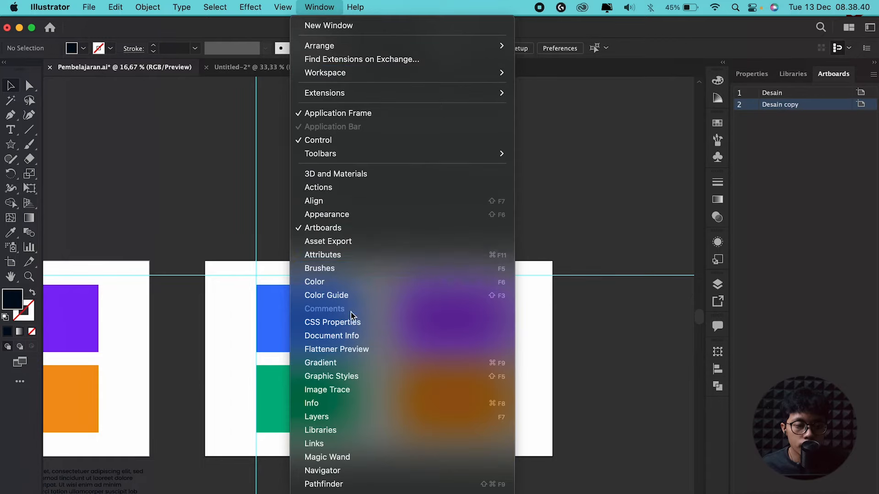
scroll(355, 372, "down", 5)
scroll(353, 376, "up", 4)
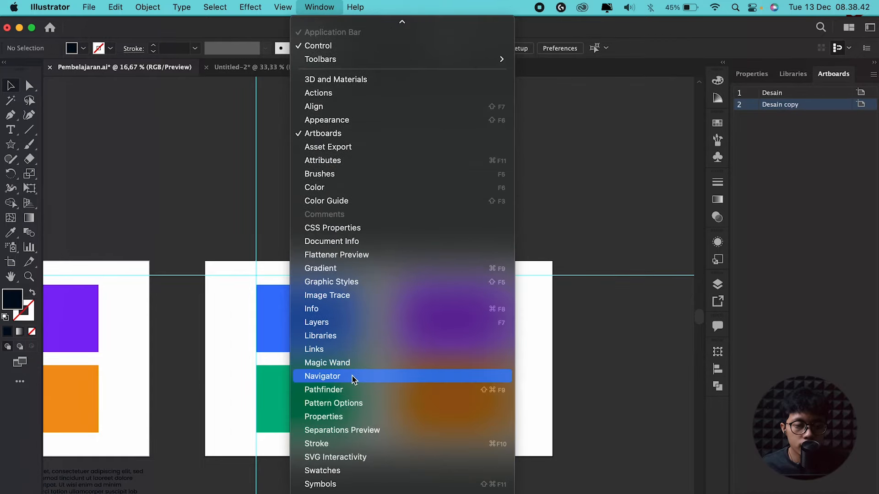
scroll(352, 374, "up", 1)
scroll(351, 373, "down", 3)
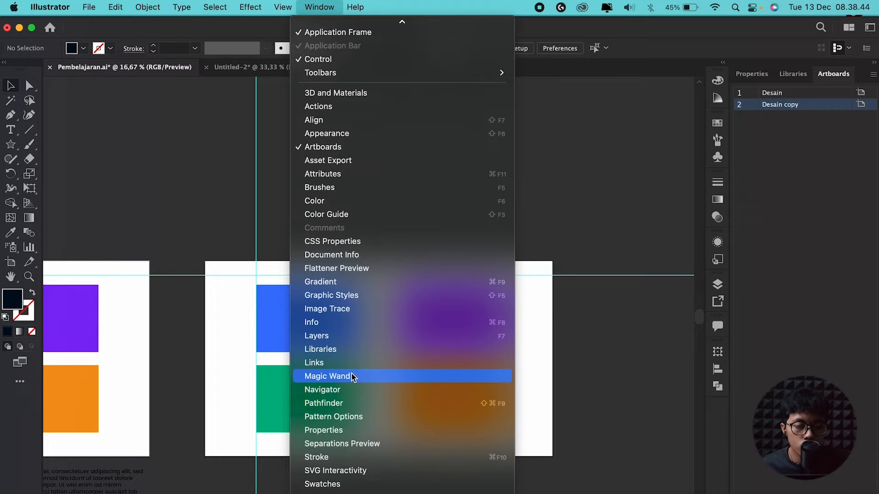
scroll(352, 374, "down", 3)
scroll(352, 374, "down", 2)
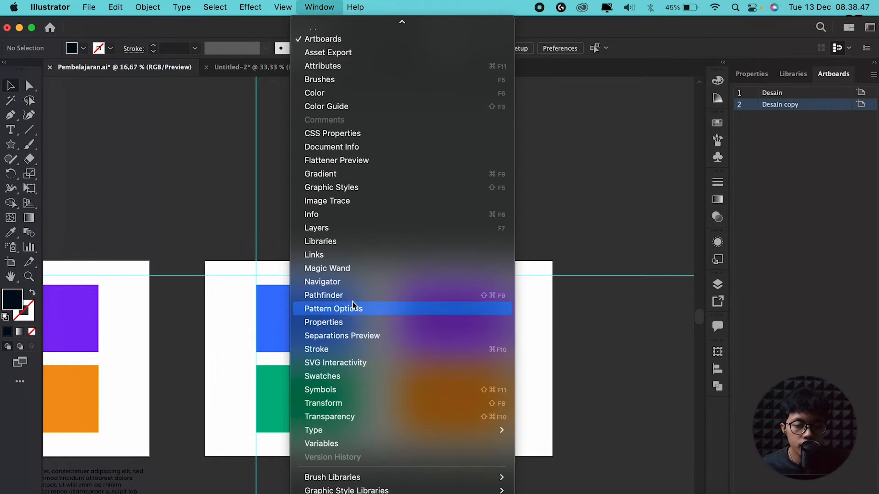
Step: Open the Pathfinder panel, detach it from its Transform and Align group, and close it
left_click(353, 297)
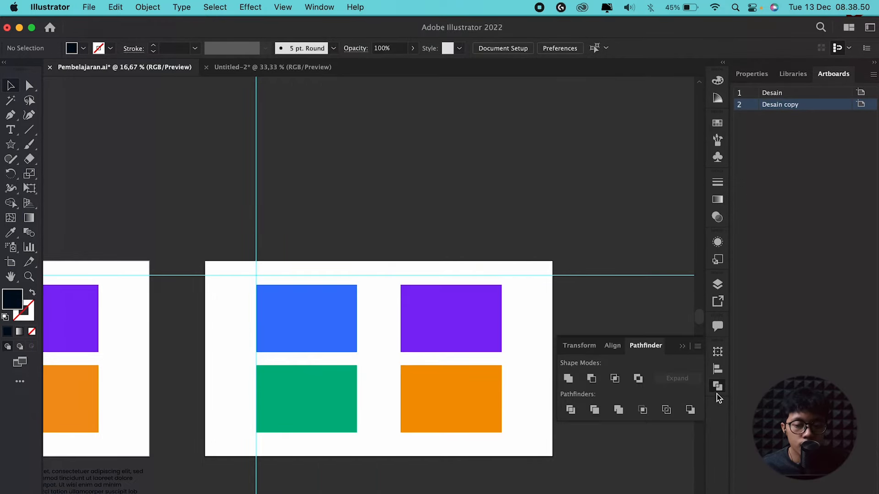
left_click_drag(677, 347, 628, 317)
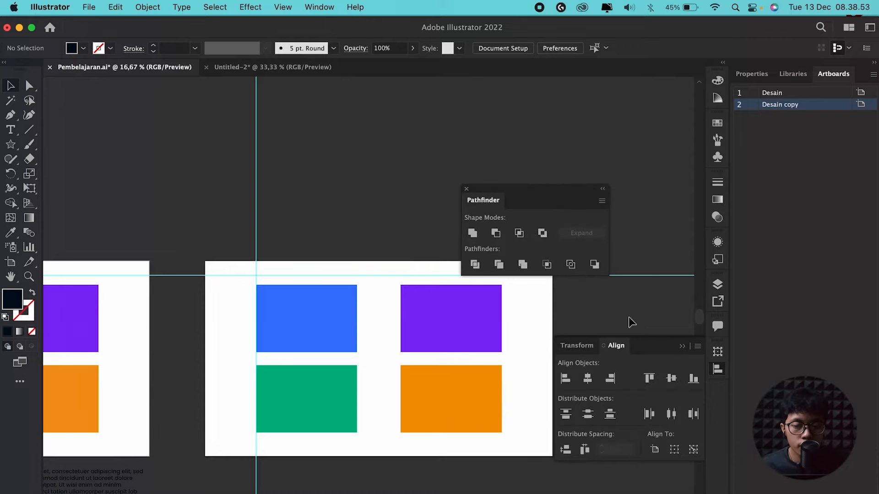
left_click(683, 346)
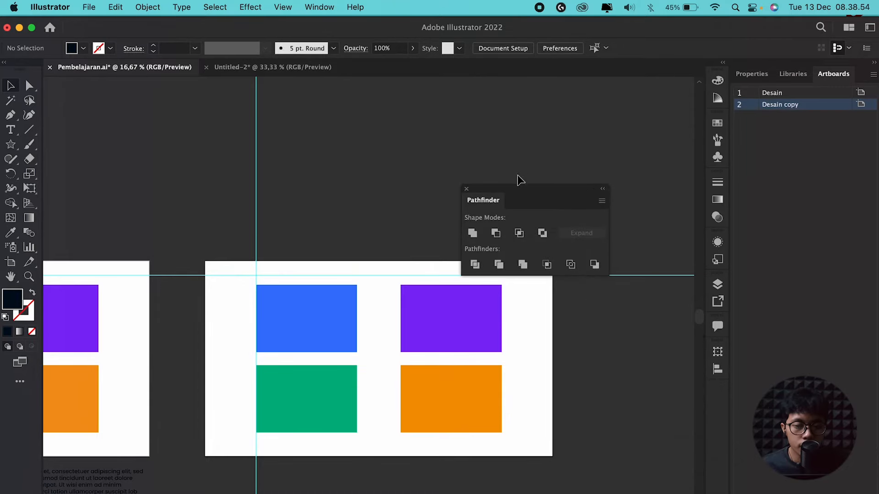
left_click(466, 190)
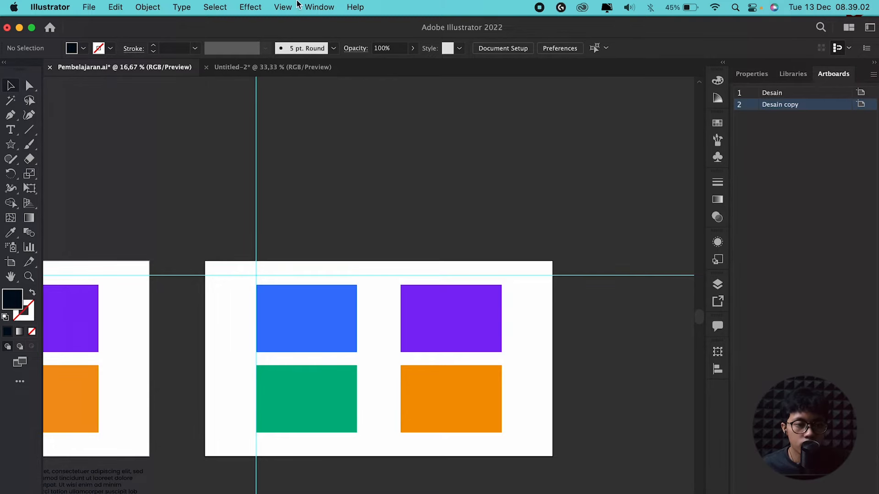
Step: Reopen the Pathfinder panel and dock it as an icon below Align
left_click(319, 7)
scroll(371, 323, "down", 3)
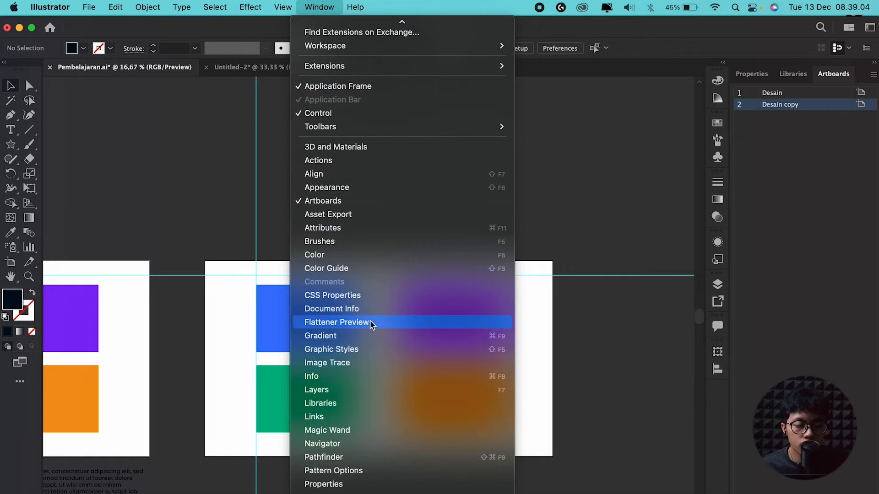
scroll(372, 324, "down", 5)
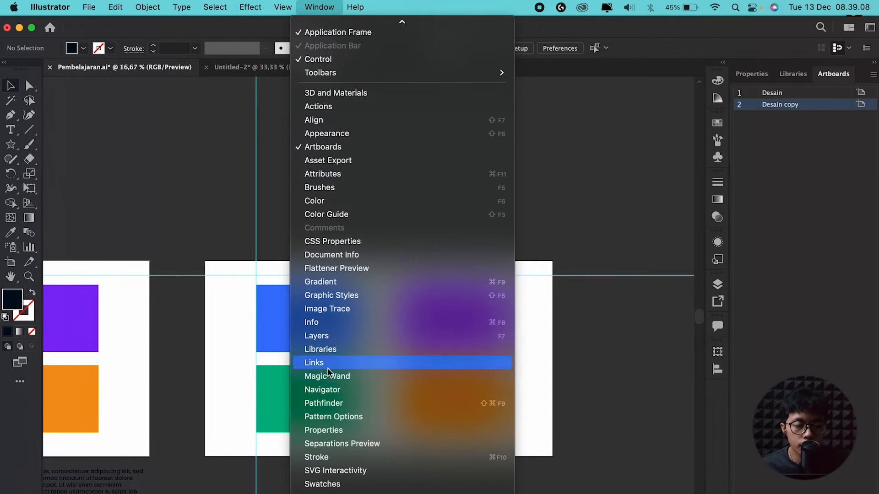
left_click(343, 403)
left_click_drag(485, 201, 711, 395)
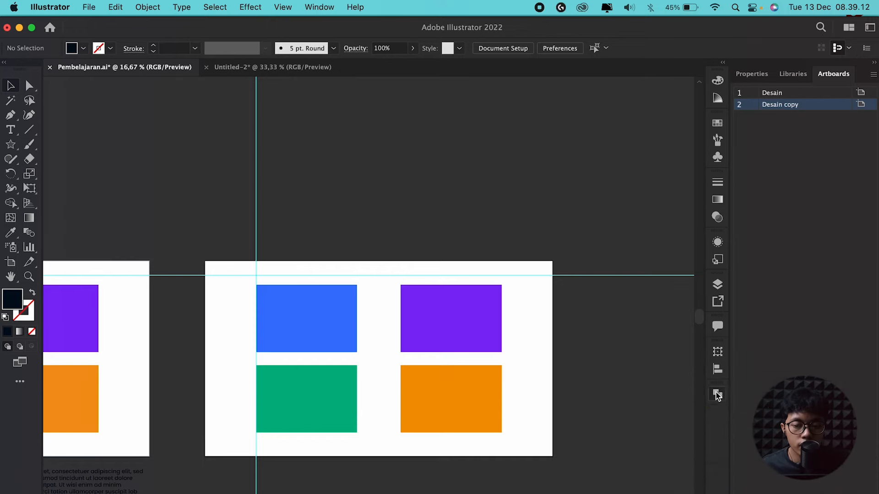
Step: Dock the Pathfinder panel beside the toolbar and return it to the panel dock as a separate group below Align
left_click(28, 104)
left_click_drag(28, 105, 51, 77)
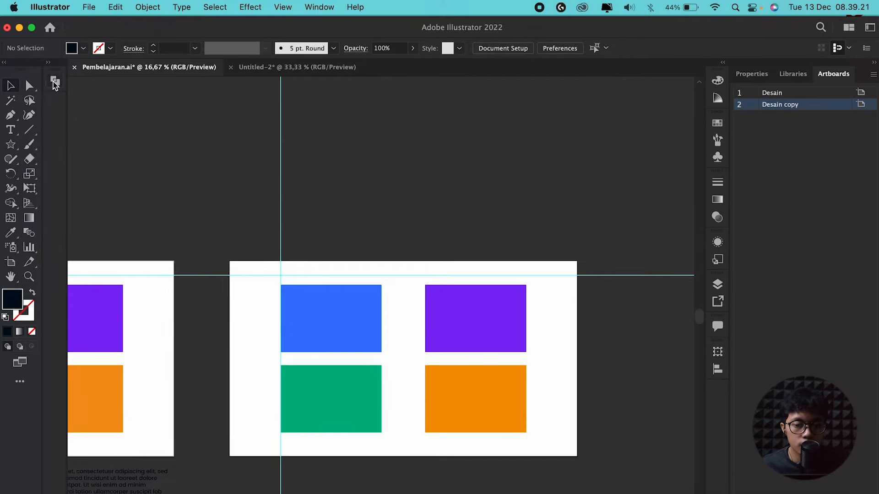
mouse_move(719, 372)
left_mouse_down()
mouse_move(44, 112)
mouse_move(65, 101)
mouse_move(59, 113)
mouse_move(314, 201)
mouse_move(719, 377)
left_mouse_up()
left_click_drag(55, 81, 718, 404)
key("super+minus")
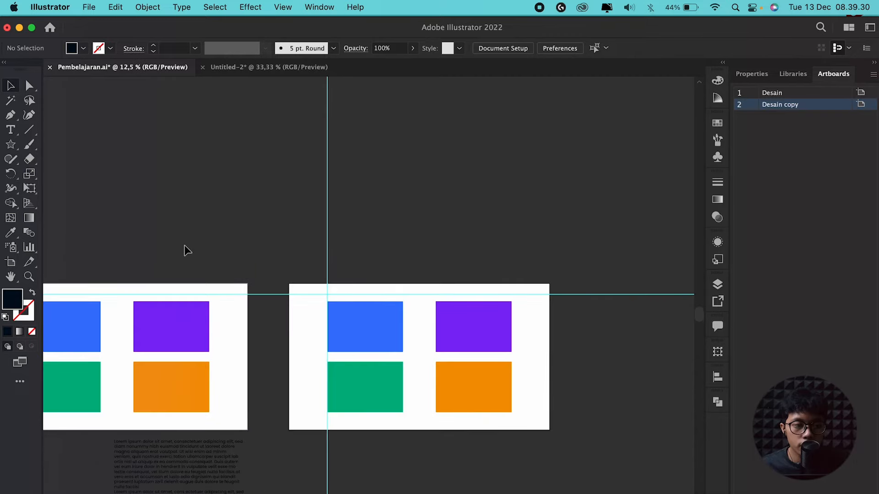
key("super+minus")
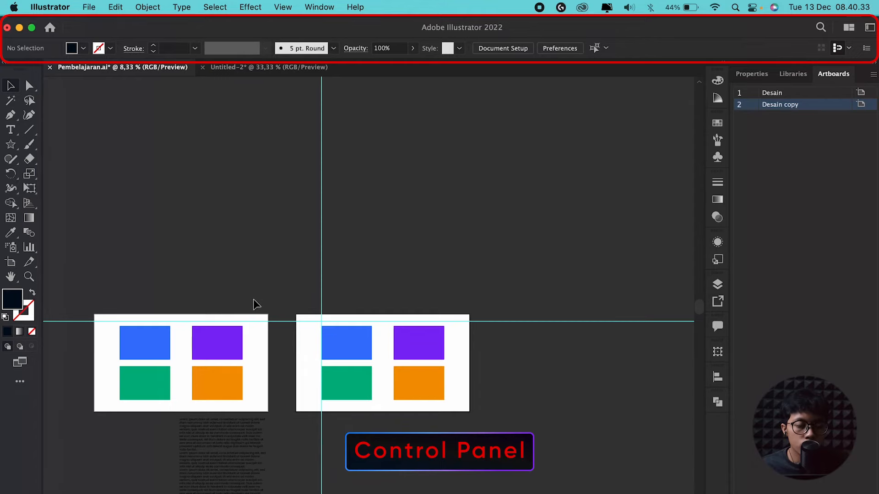
scroll(254, 299, "up", 2)
left_click_drag(255, 309, 446, 189)
left_click_drag(449, 373, 283, 303)
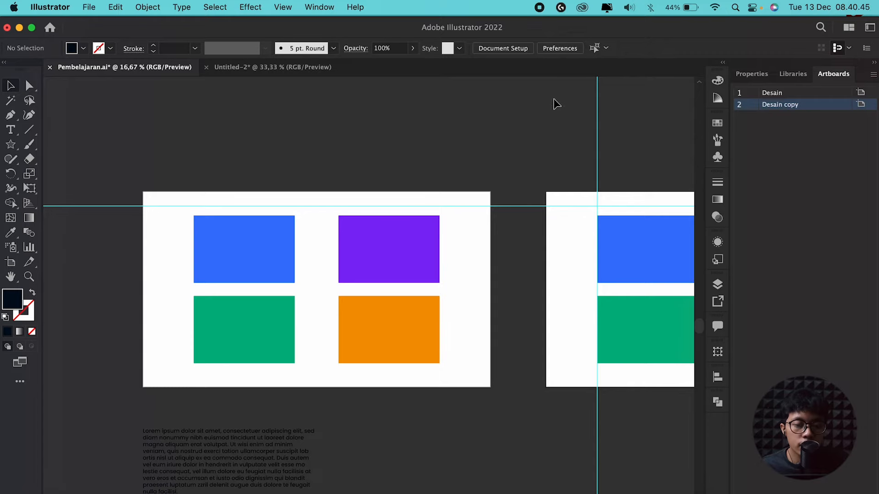
left_click_drag(510, 300, 434, 204)
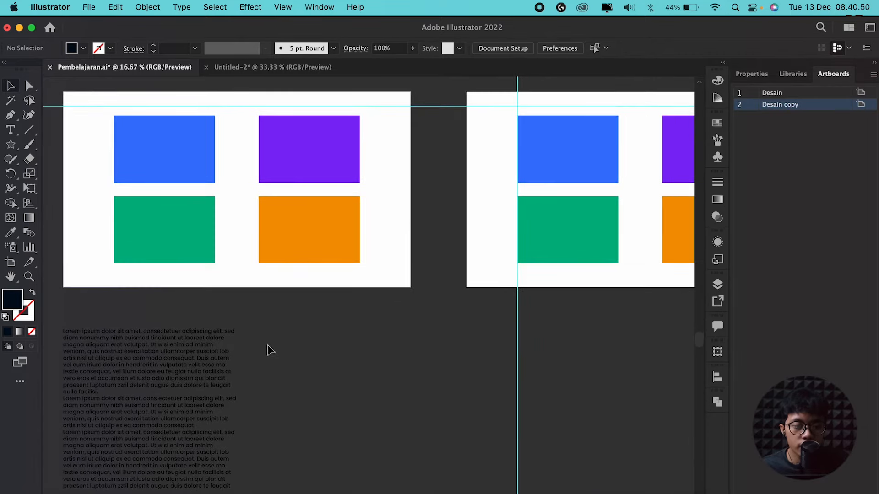
Step: Try centring the first artboard's purple rectangle horizontally and vertically on the artboard, and undo both alignments
left_click(337, 146)
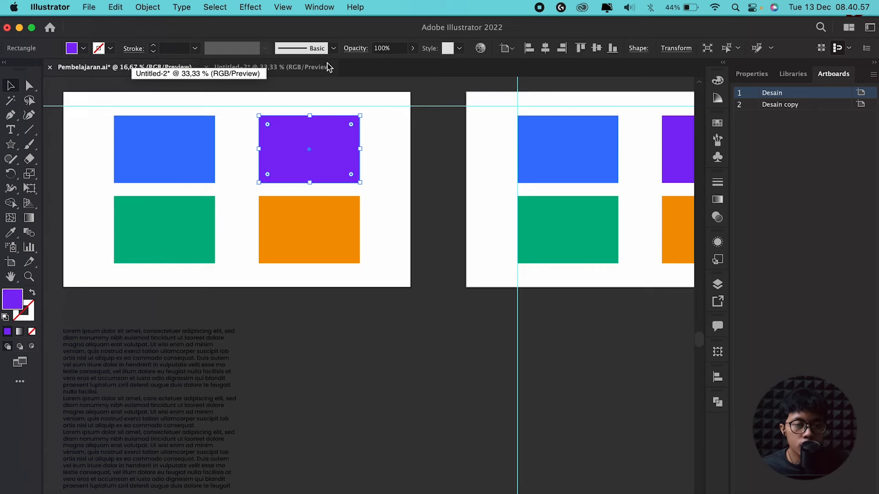
scroll(314, 152, "up", 2)
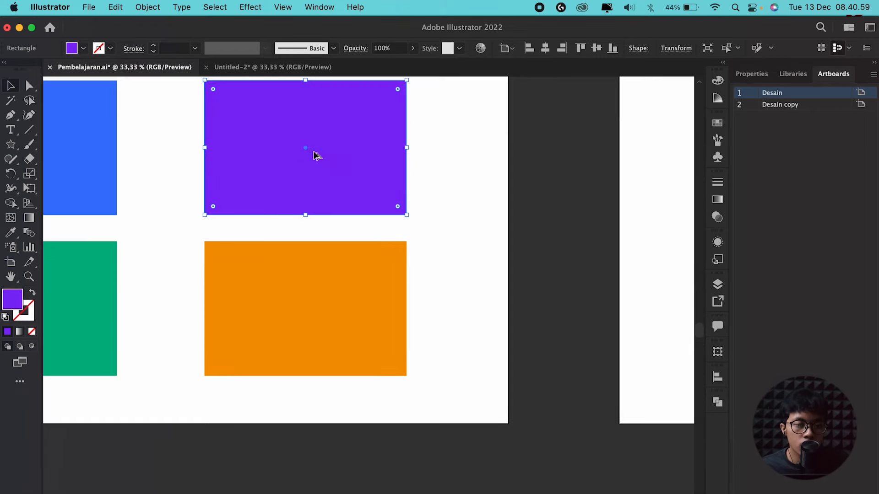
scroll(308, 203, "down", 2)
scroll(304, 204, "up", 1)
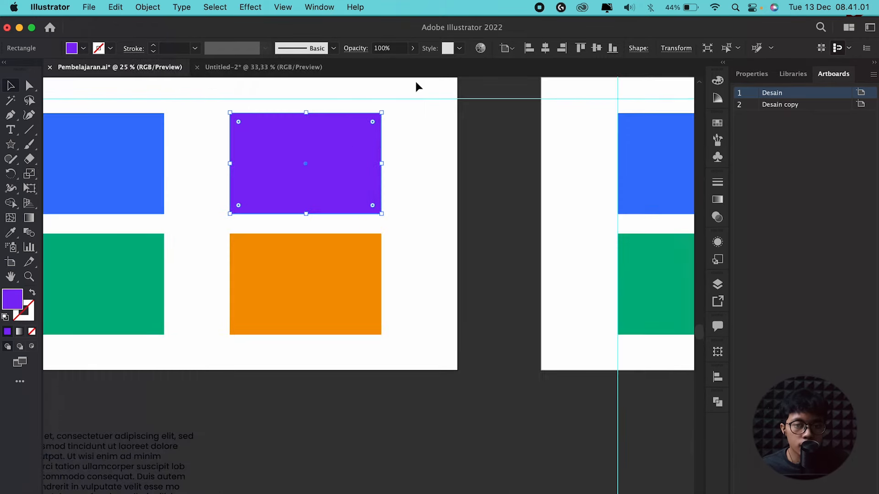
left_click(557, 50)
left_click(581, 48)
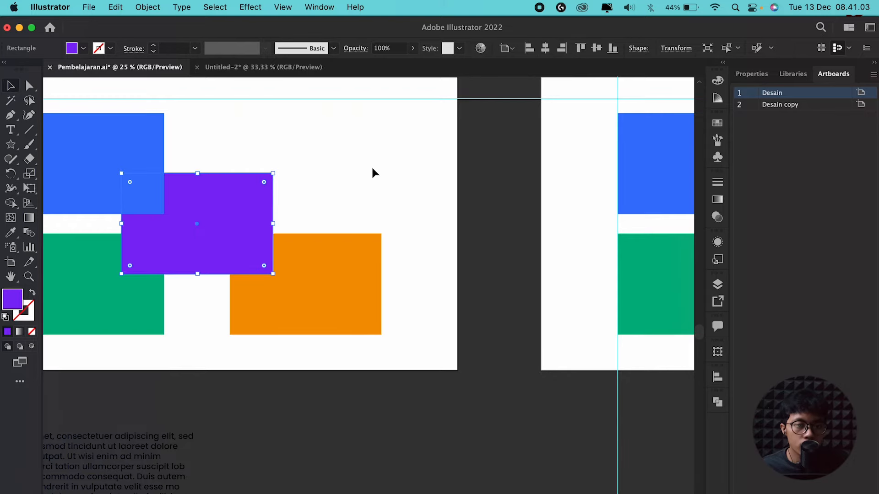
key("super+z")
key("super+z")
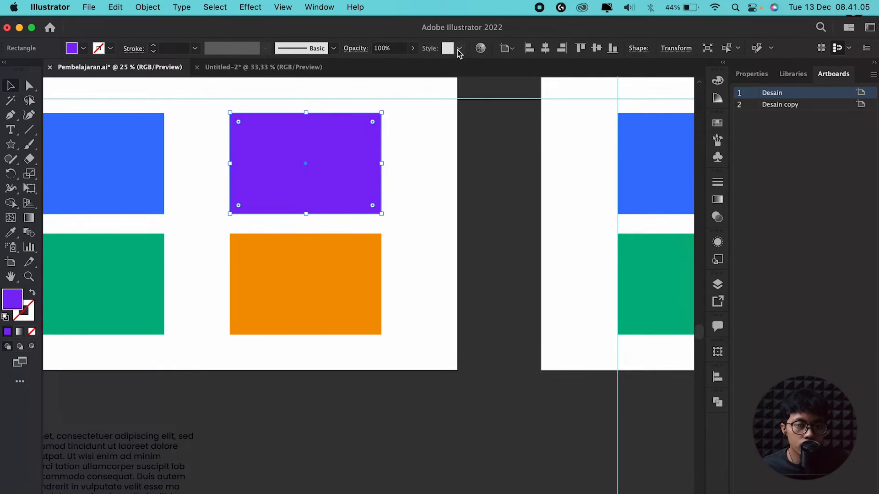
Step: Check the graphic style options for the purple rectangle and deselect it
left_click(458, 49)
left_click(459, 50)
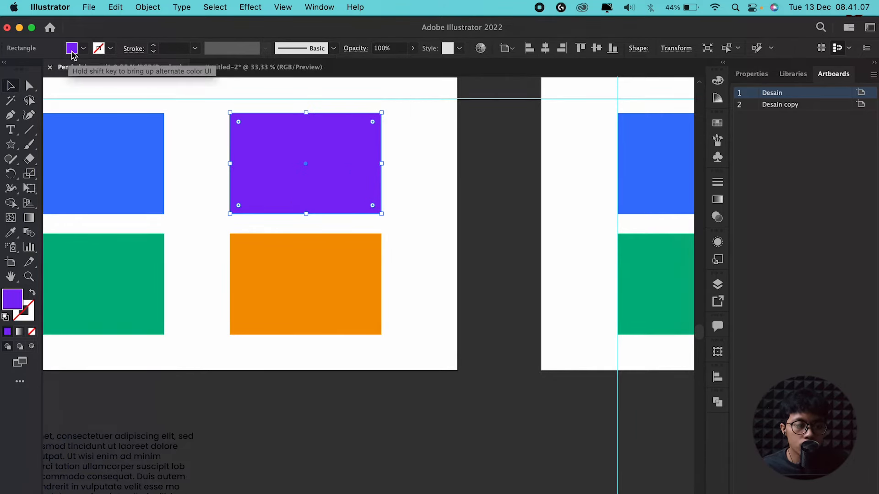
left_click_drag(181, 207, 299, 124)
left_click(318, 243)
Step: Select the Lorem ipsum text block and move it up and right to overlap the first artboard's bottom edge
scroll(310, 275, "down", 2)
left_click(293, 314)
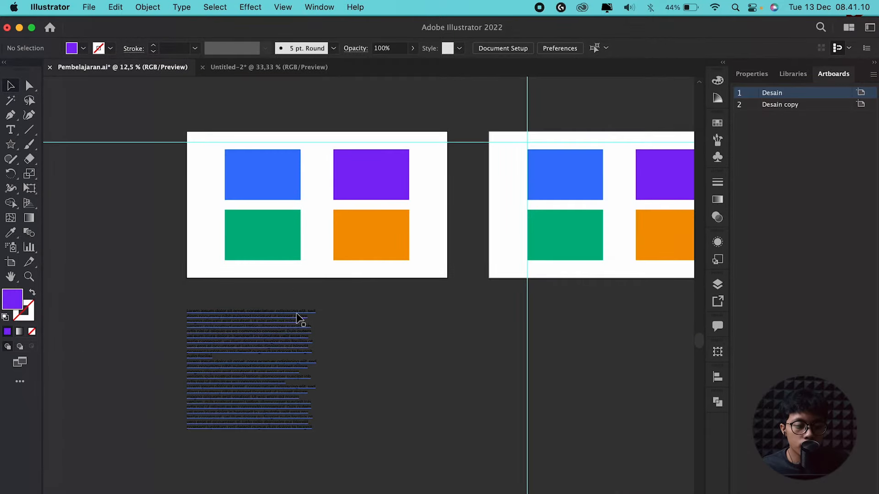
left_click(280, 331)
scroll(281, 330, "up", 2)
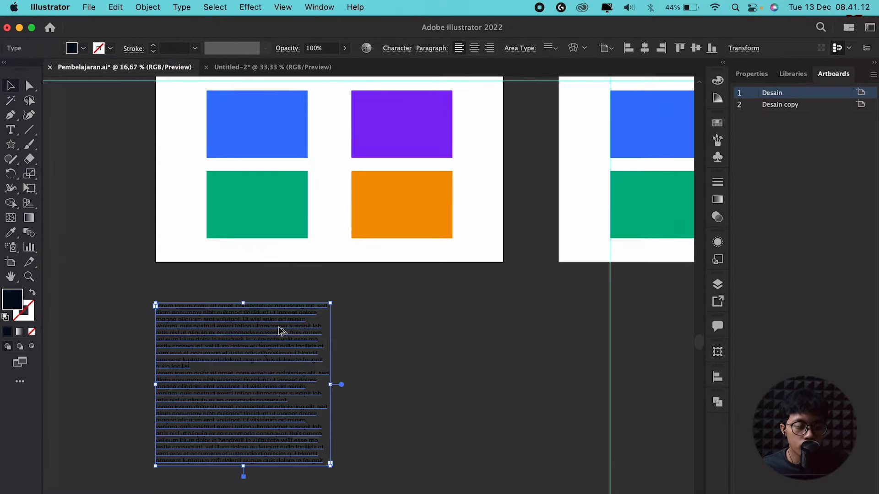
left_click_drag(250, 326, 389, 255)
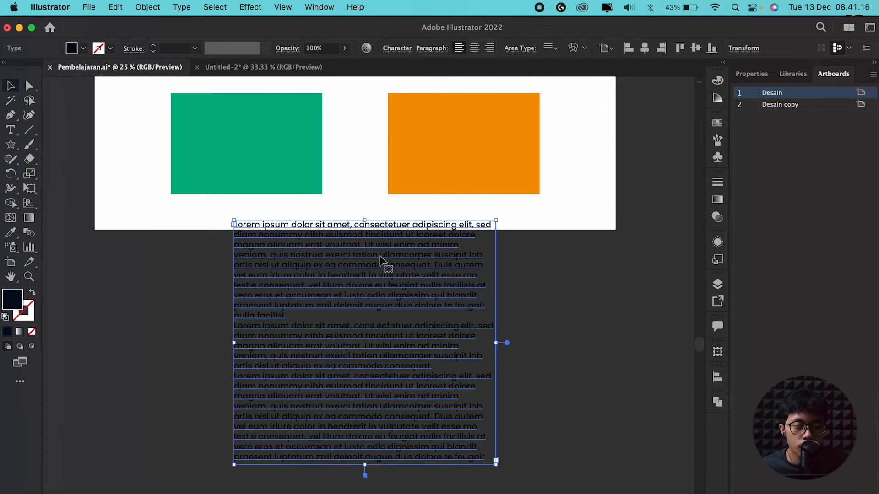
Step: Right-align the Lorem ipsum text, centre its block horizontally on the first artboard and place it just below the artboard
scroll(382, 261, "down", 1)
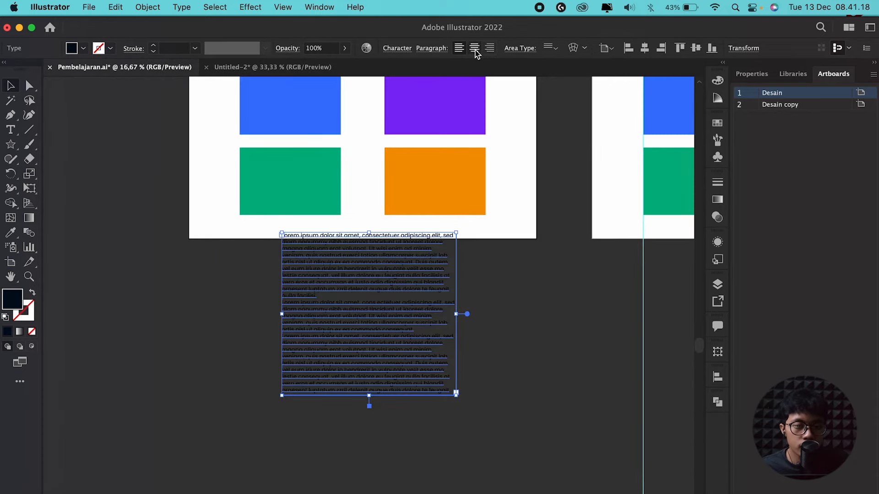
left_click(489, 49)
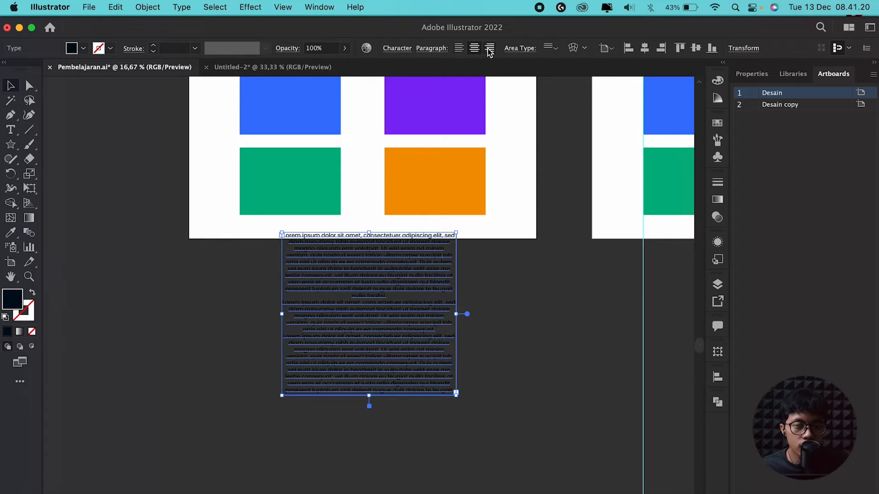
left_click(645, 48)
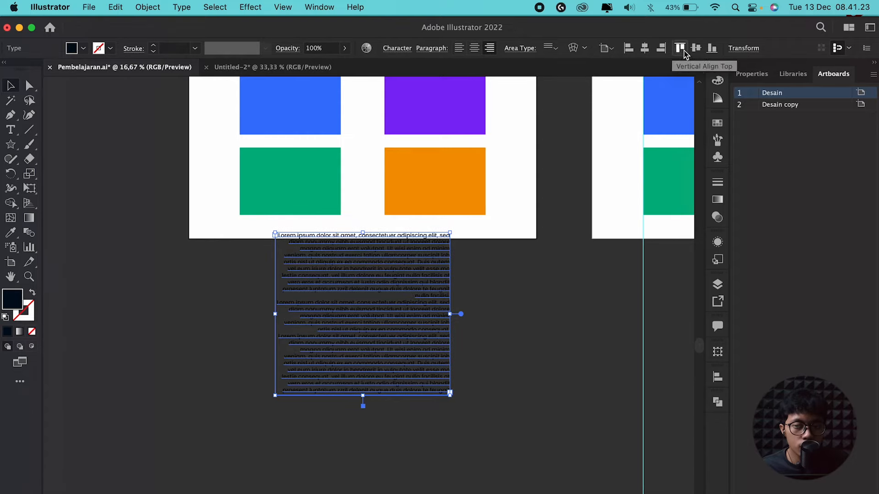
left_click(697, 49)
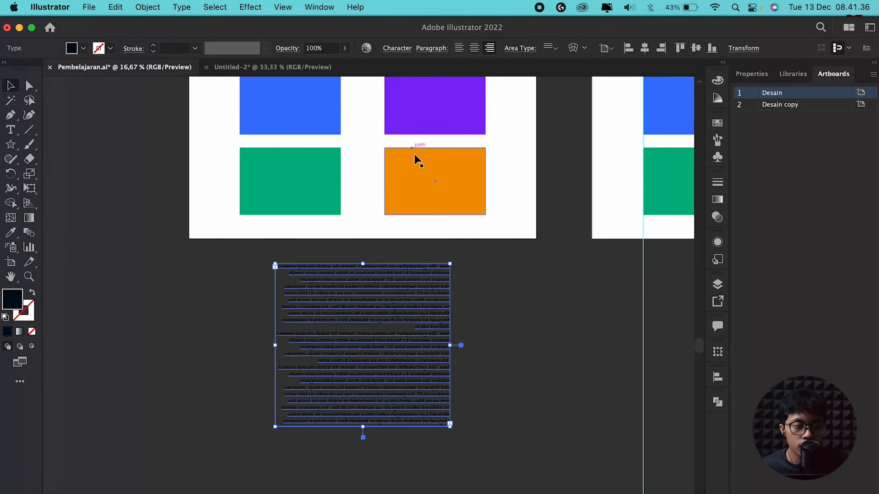
Step: Deselect the Lorem ipsum text block below the first artboard
left_click_drag(365, 141, 358, 236)
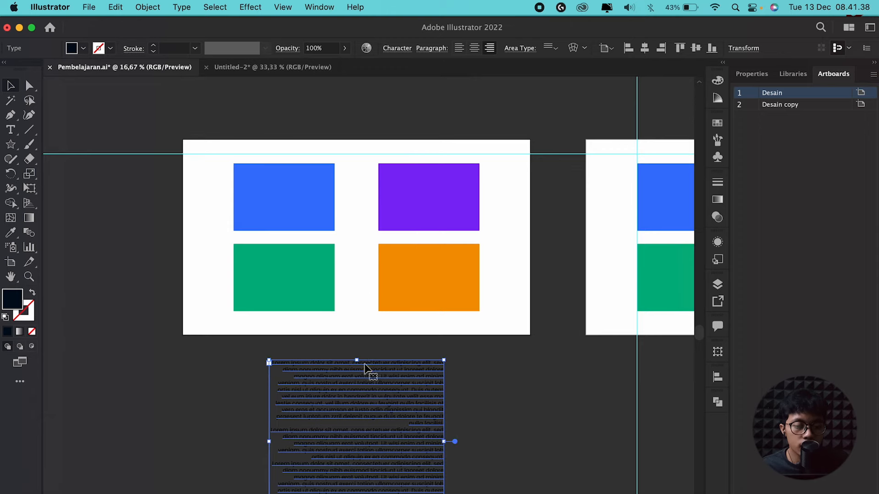
scroll(364, 364, "up", 1)
key("super+minus")
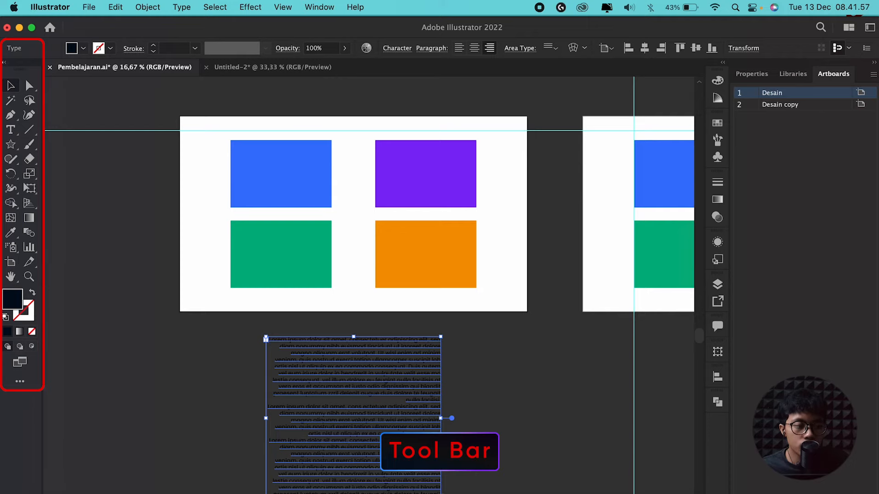
scroll(229, 227, "up", 1)
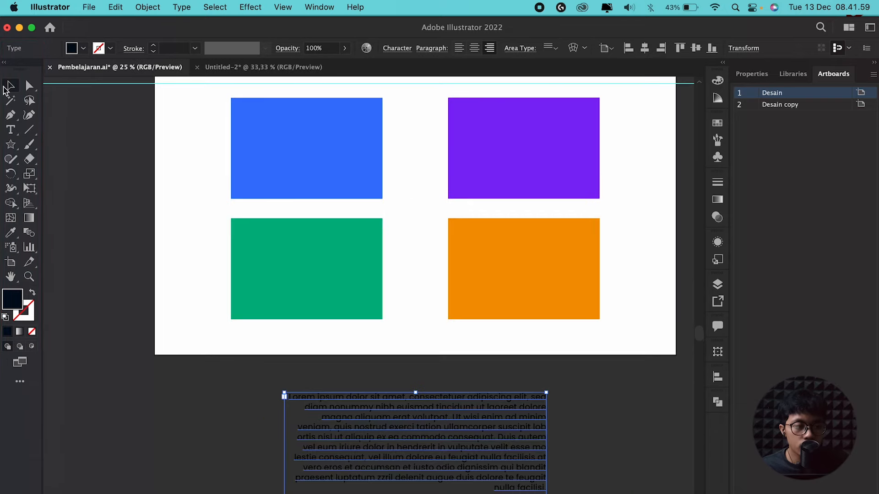
scroll(196, 168, "up", 2)
left_click(316, 219)
left_click(202, 172)
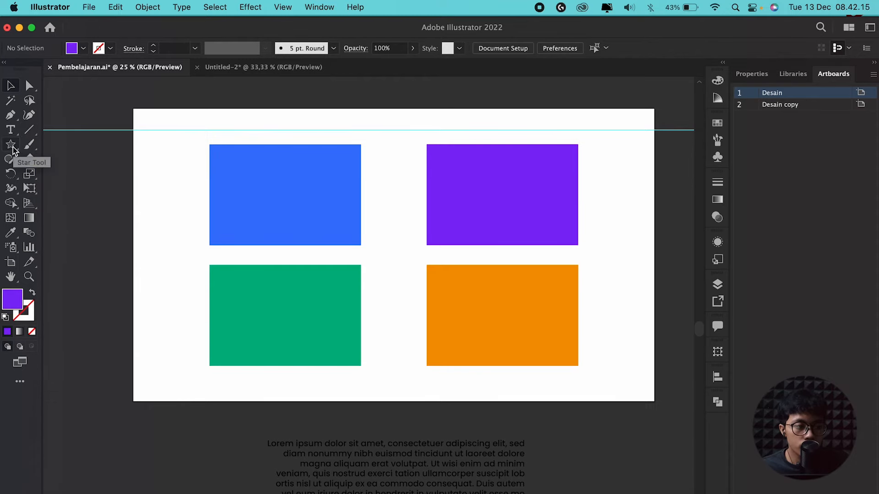
Step: Switch the shape tool from Star to Rectangle, try the Artboard tool on the first artboard and return to the Selection tool
left_click_drag(13, 147, 46, 144)
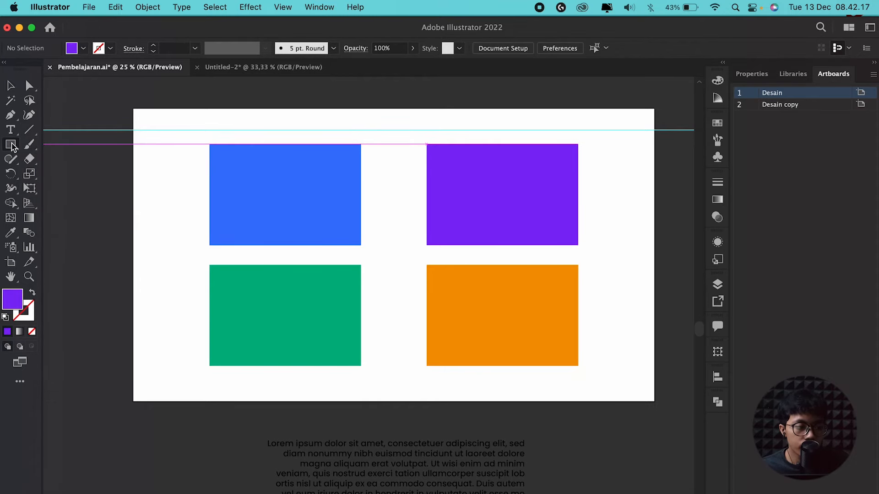
left_click(11, 262)
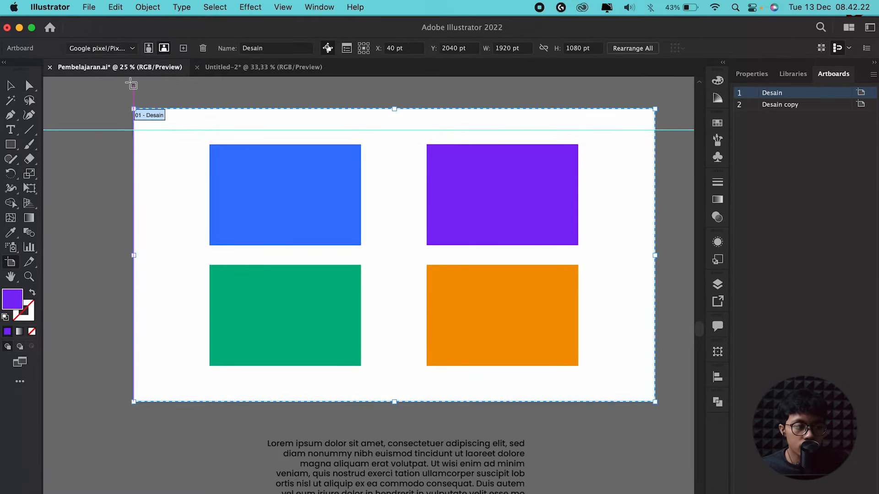
left_click(11, 86)
scroll(294, 186, "down", 2)
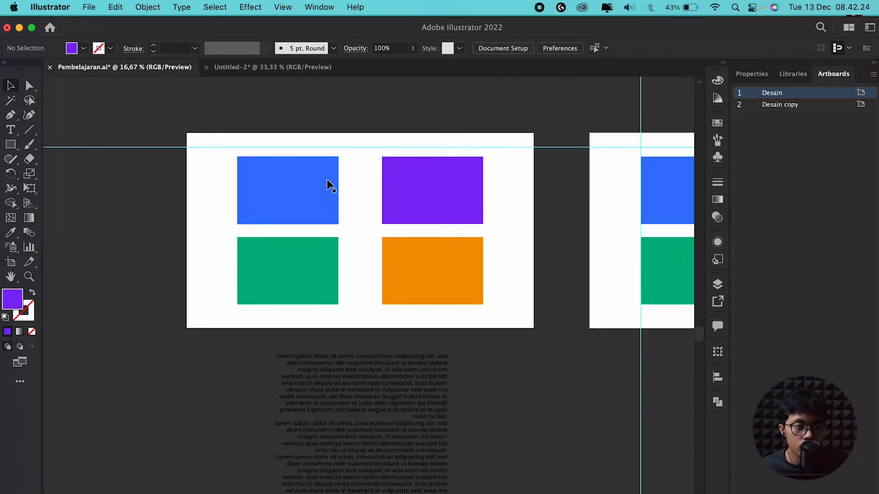
scroll(316, 186, "right", 3)
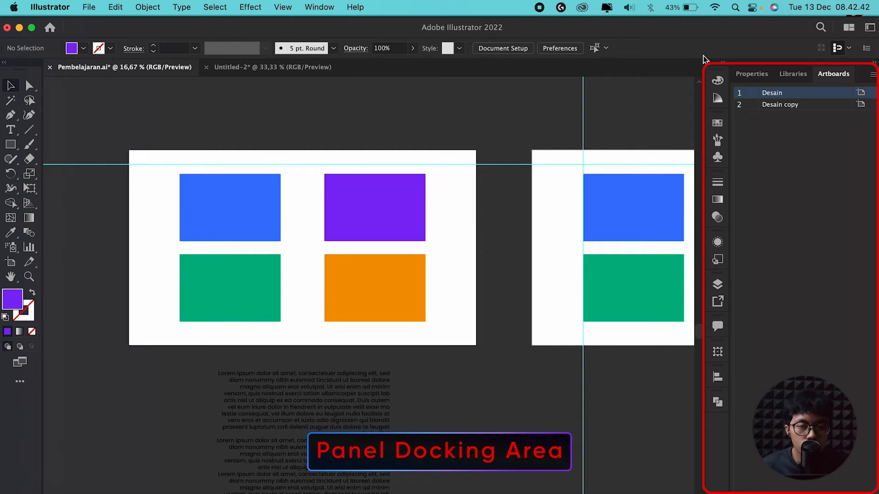
Step: Give the first artboard's purple rectangle a 10 pt stroke from its object properties and deselect it
scroll(317, 147, "up", 1)
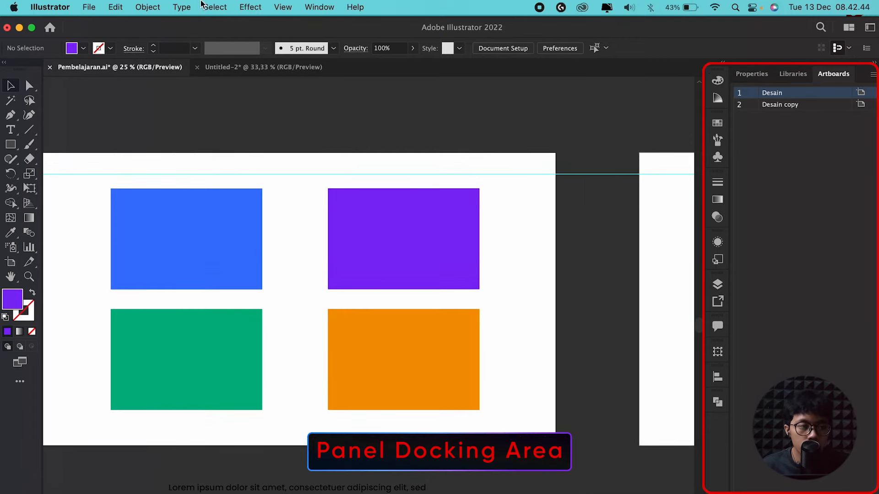
scroll(452, 230, "down", 1)
scroll(499, 194, "up", 1)
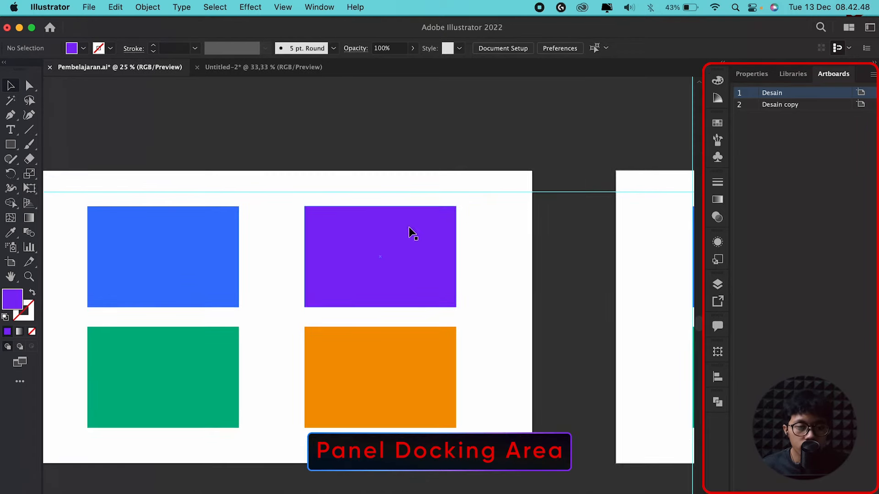
scroll(408, 226, "down", 1)
scroll(359, 241, "up", 1)
left_click(359, 241)
scroll(359, 242, "up", 1)
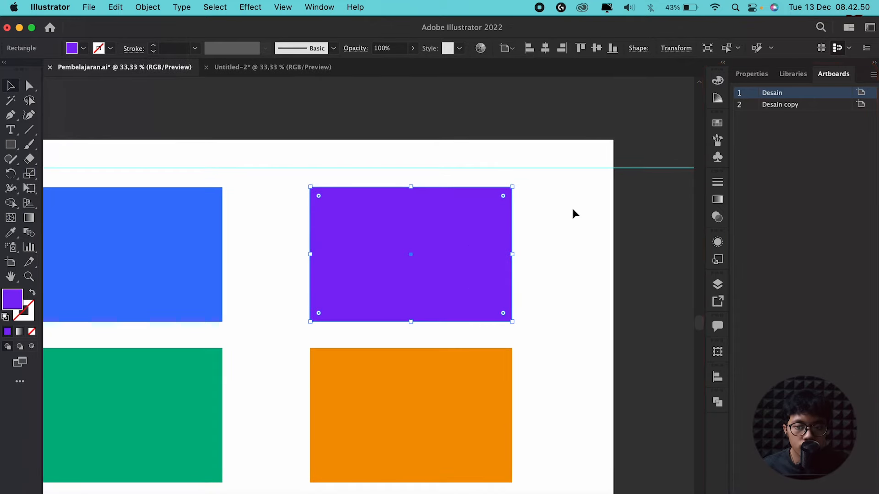
left_click(760, 75)
left_click(820, 225)
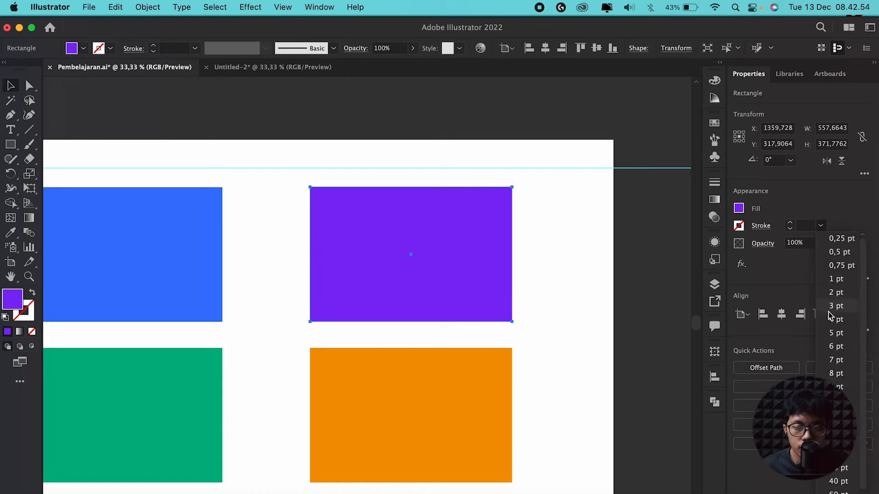
left_click(838, 400)
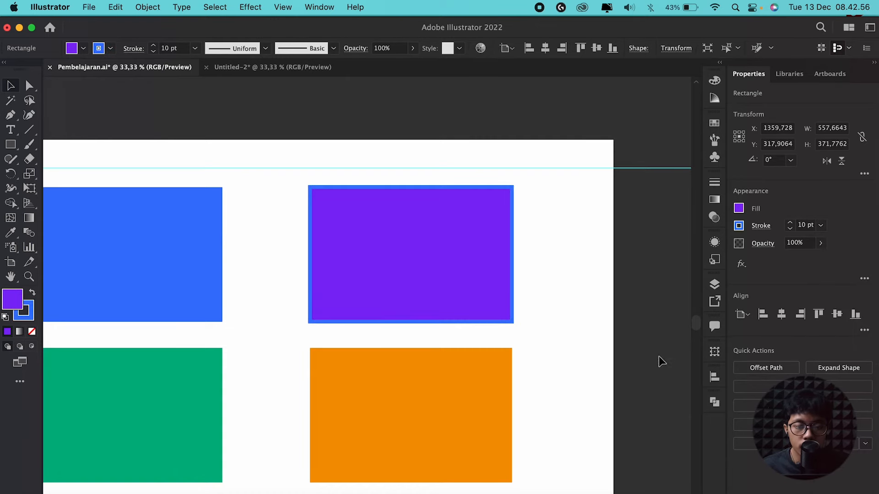
left_click(657, 356)
Step: Try swapping the purple rectangle's fill and stroke colours back and forth, restore the original arrangement and deselect the rectangle
scroll(629, 351, "up", 1)
scroll(374, 248, "down", 1)
left_click_drag(374, 245, 418, 285)
left_click(382, 261)
key("shift+x")
key("shift+x")
key("shift+x")
key("shift+x")
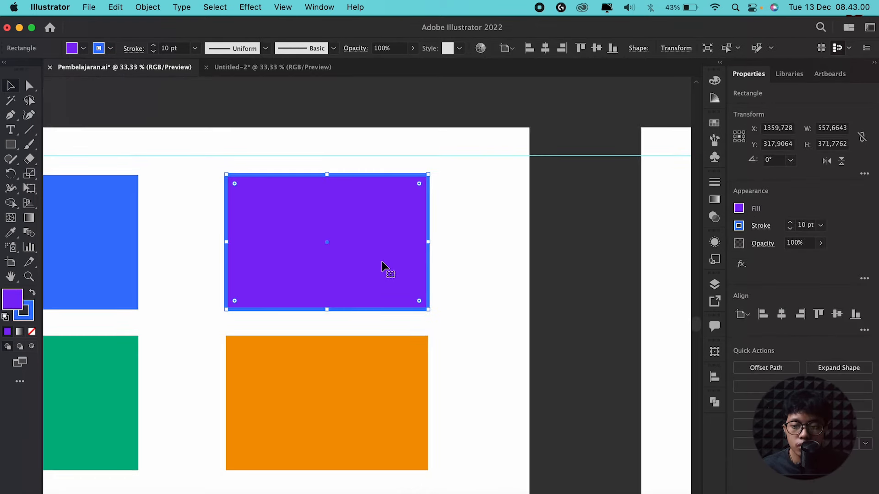
left_click(458, 228)
scroll(457, 228, "down", 1)
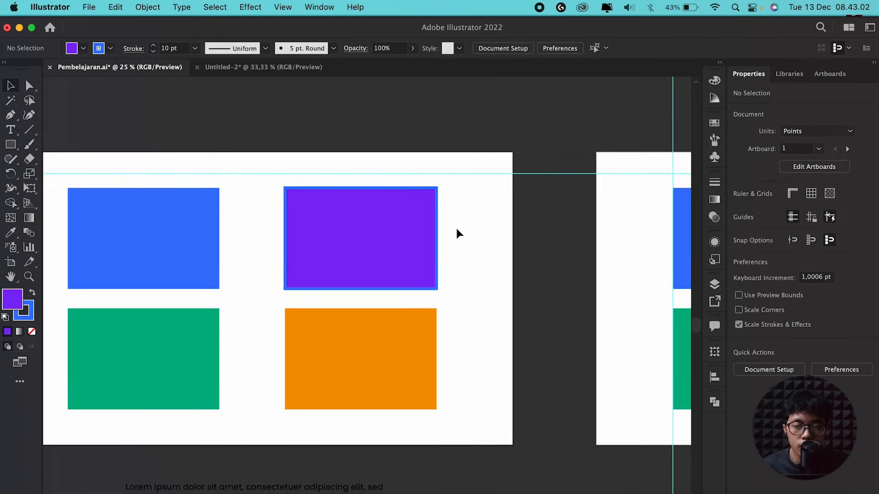
Step: Examine the Layers panel and the list of panels that can be shown
left_click_drag(455, 229, 503, 224)
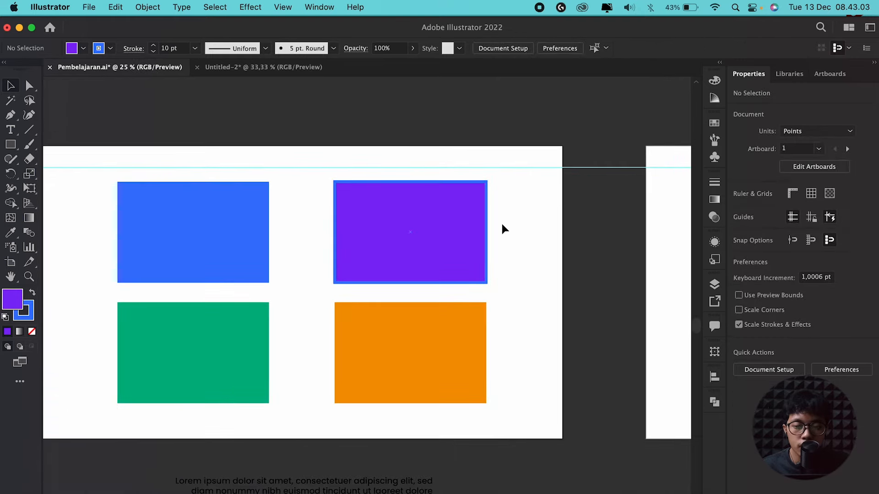
left_click(714, 285)
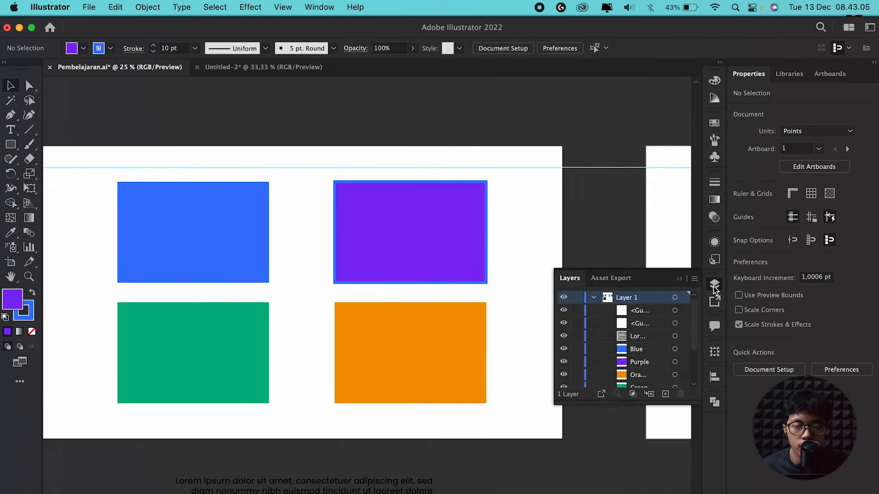
left_click(714, 287)
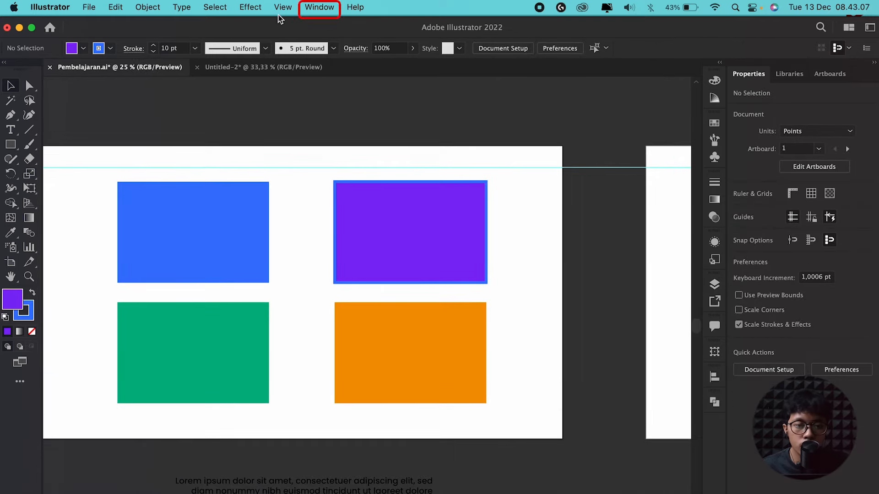
left_click(319, 7)
scroll(339, 259, "down", 7)
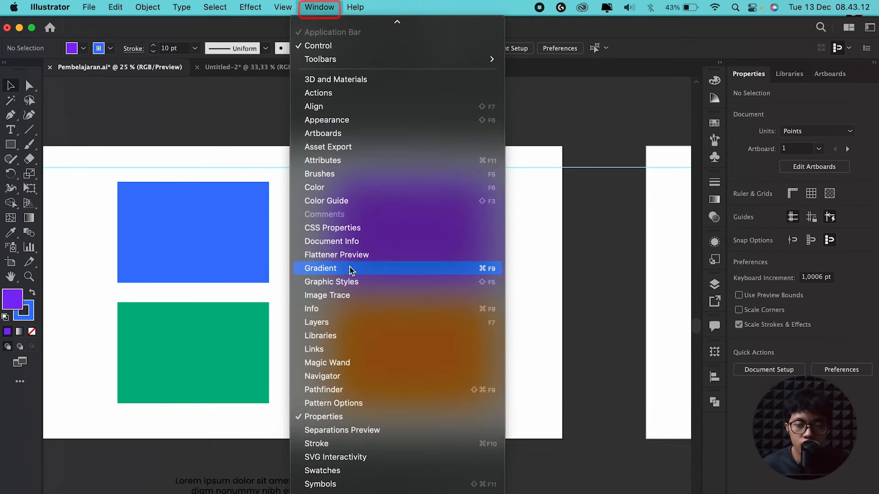
left_click(642, 202)
scroll(344, 168, "up", 1)
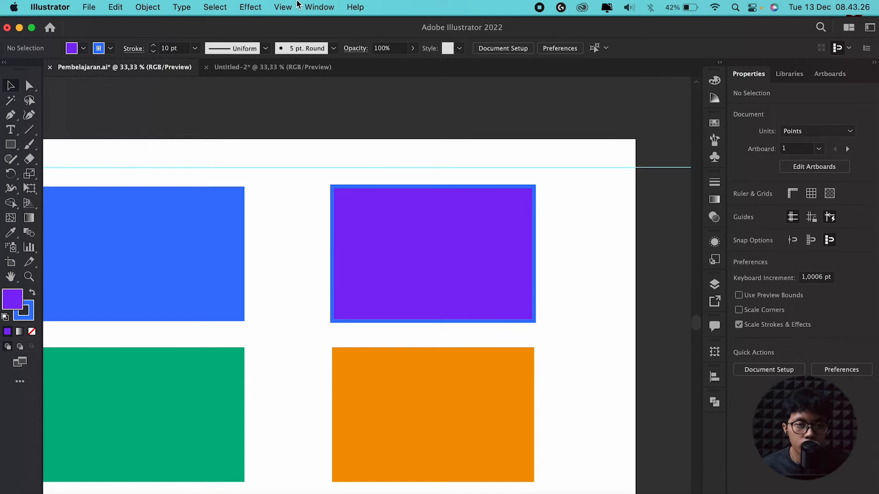
Step: Show the Gradient panel and dock it in the same group as Properties, Libraries and Artboards
left_click(308, 7)
scroll(374, 402, "down", 2)
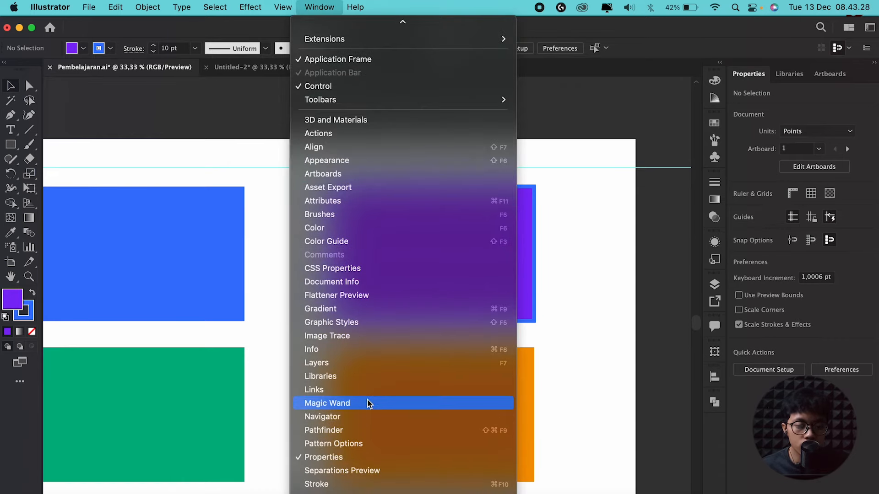
scroll(355, 367, "down", 2)
left_click(339, 283)
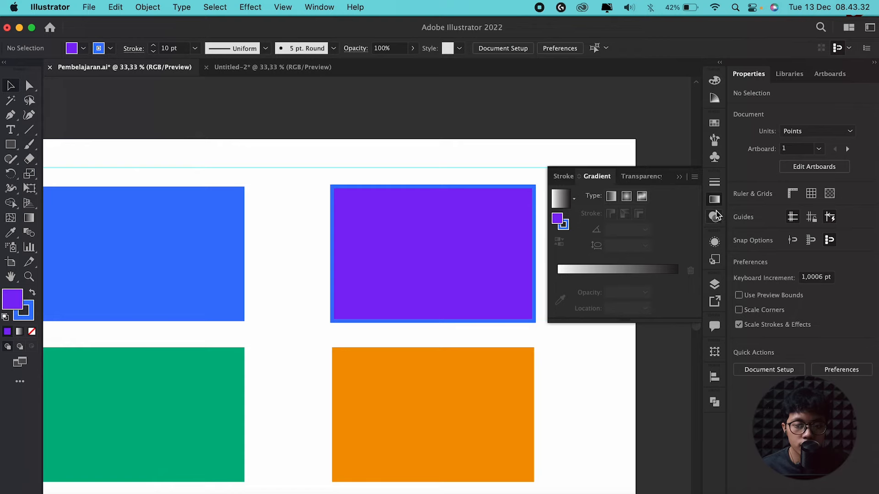
mouse_move(598, 177)
left_mouse_down()
mouse_move(694, 247)
mouse_move(865, 56)
mouse_move(857, 82)
left_mouse_up()
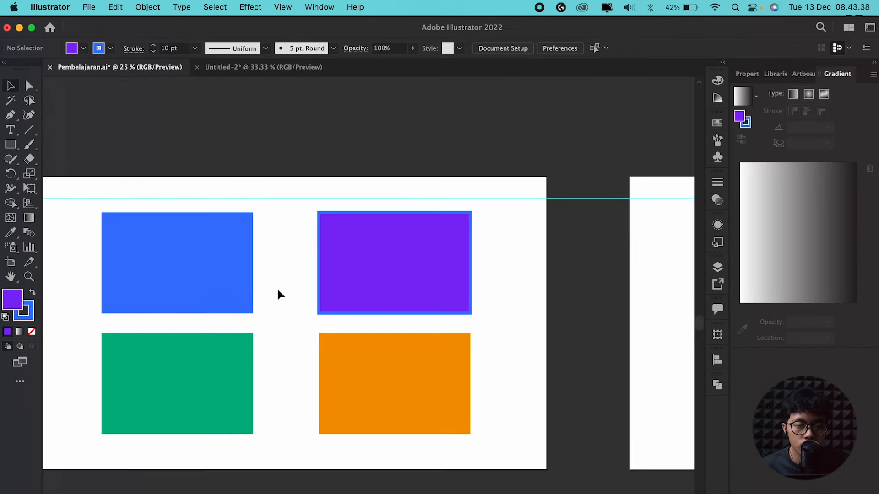
left_click_drag(277, 267, 334, 239)
scroll(352, 287, "down", 1)
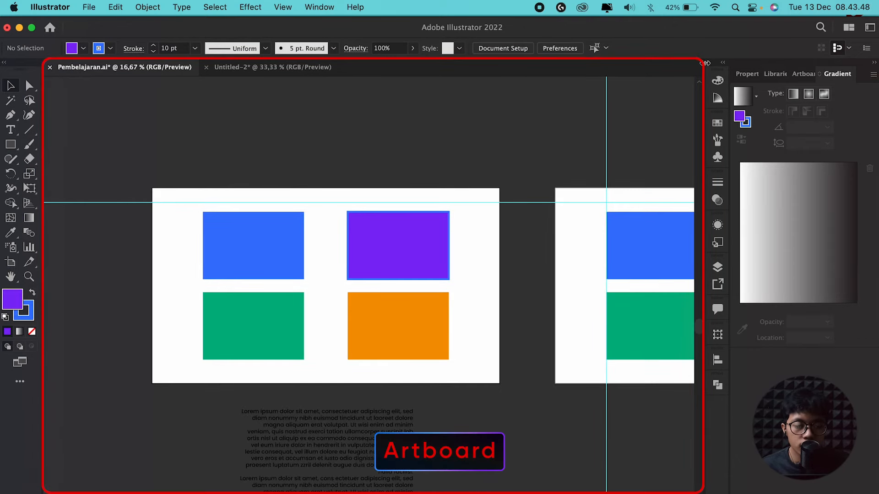
scroll(301, 223, "up", 1)
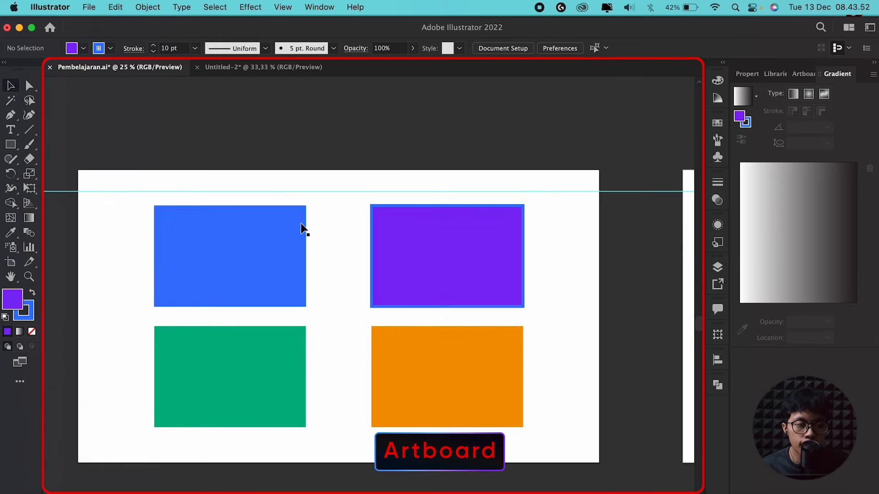
scroll(248, 267, "down", 1)
scroll(226, 232, "up", 1)
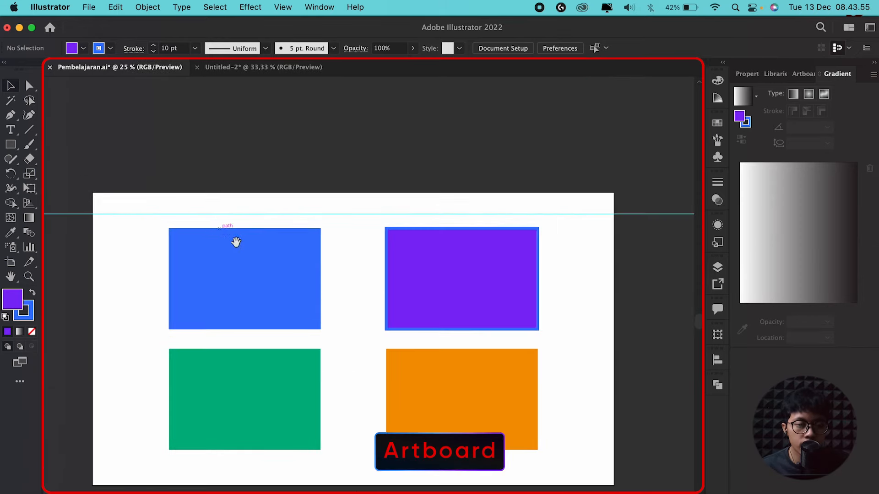
scroll(234, 206, "down", 2)
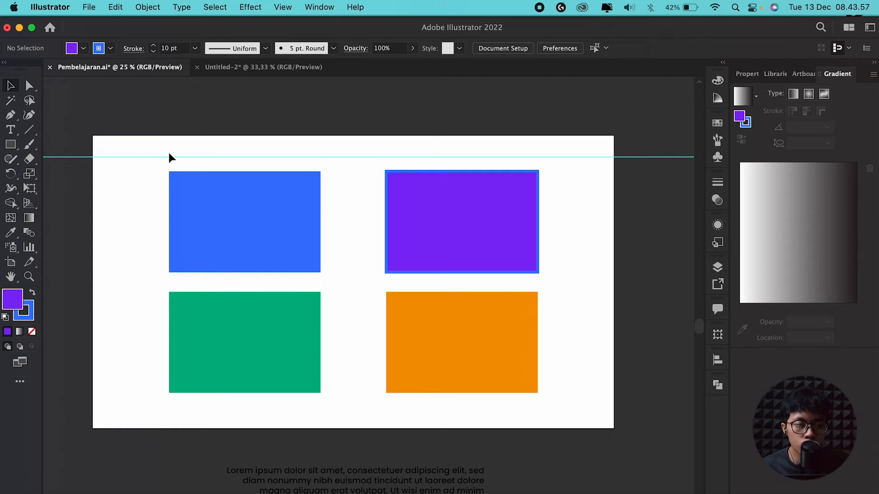
Step: Activate the Artboard tool for the first artboard, Desain, and inspect its X and Y position values
left_click(11, 268)
scroll(150, 247, "down", 1)
left_click(148, 176)
left_click(411, 48)
left_click(460, 48)
scroll(415, 238, "down", 1)
scroll(410, 230, "up", 1)
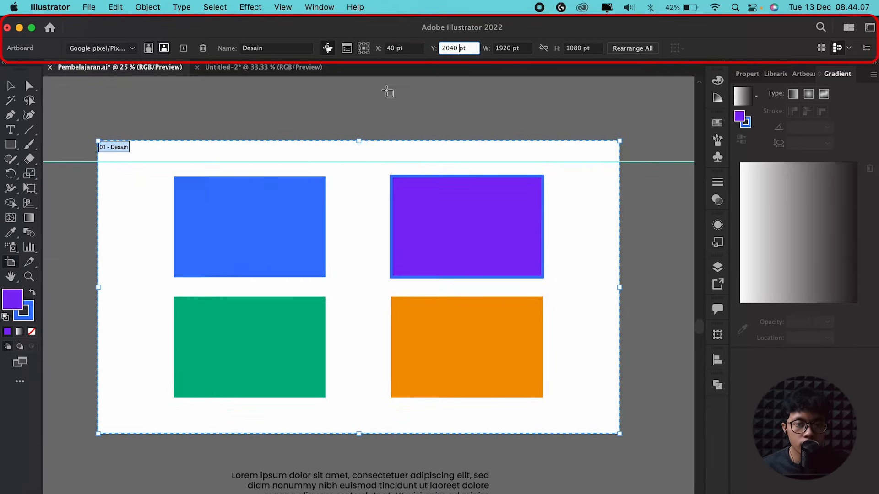
scroll(444, 181, "down", 1)
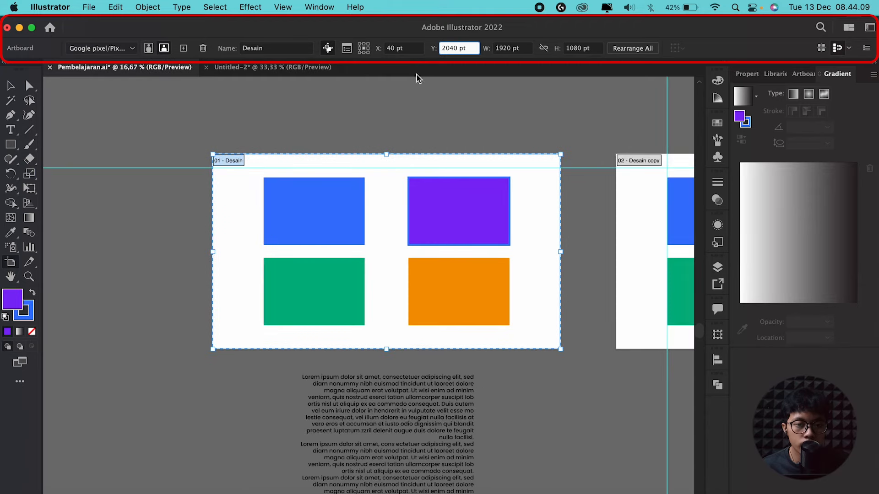
left_click(410, 49)
left_click(458, 48)
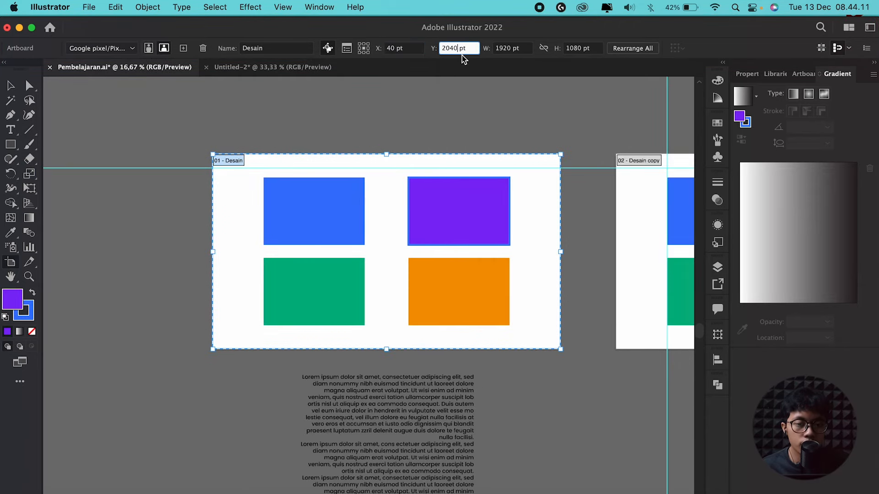
key("Return")
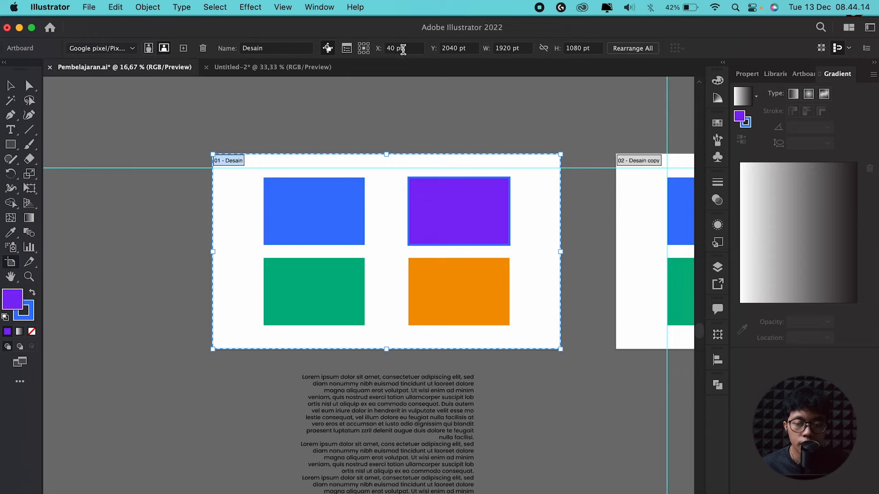
Step: Try raising the Desain artboard's X position in large increments, lower it back to 40 pt and revisit its position values
left_click(403, 49)
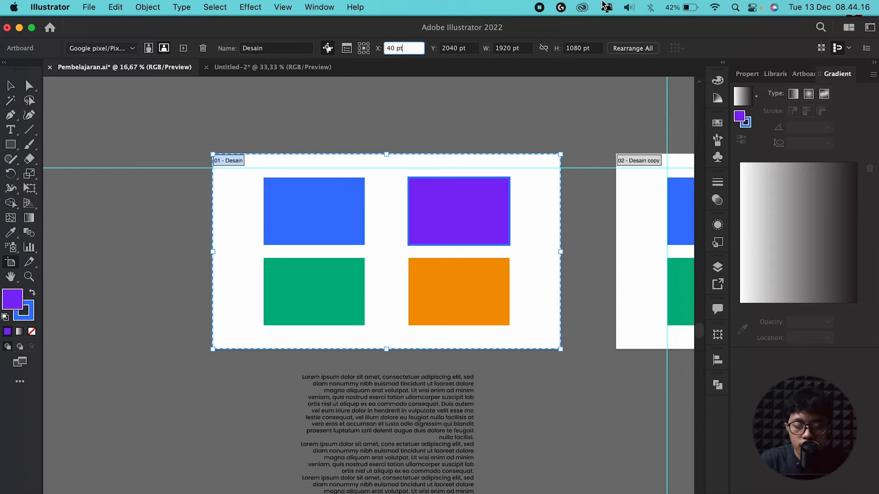
key("shift+Up")
key("shift+Up")
key("shift+Up")
key("shift+Up")
key("shift+Up")
key("shift+Up")
key("shift+Up")
key("shift+Up")
key("shift+Down")
key("shift+Down")
key("shift+Down")
key("shift+Down")
key("shift+Down")
key("shift+Down")
key("shift+Down")
key("shift+Down")
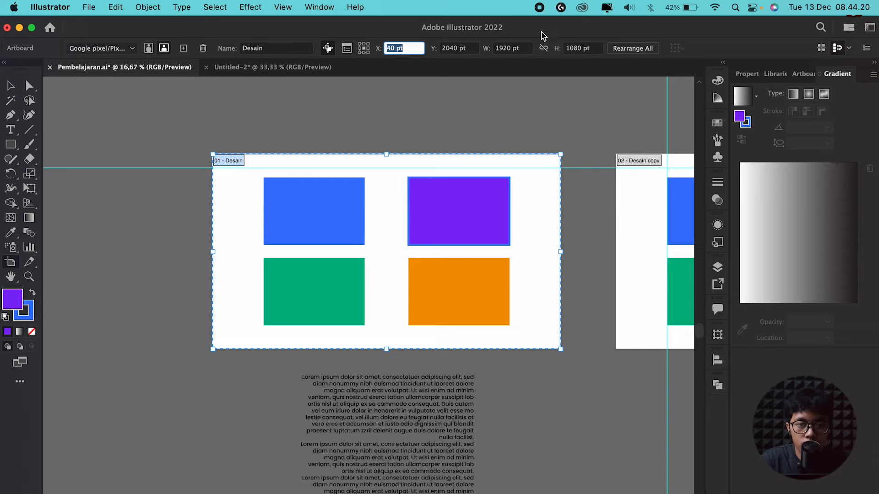
key("Tab")
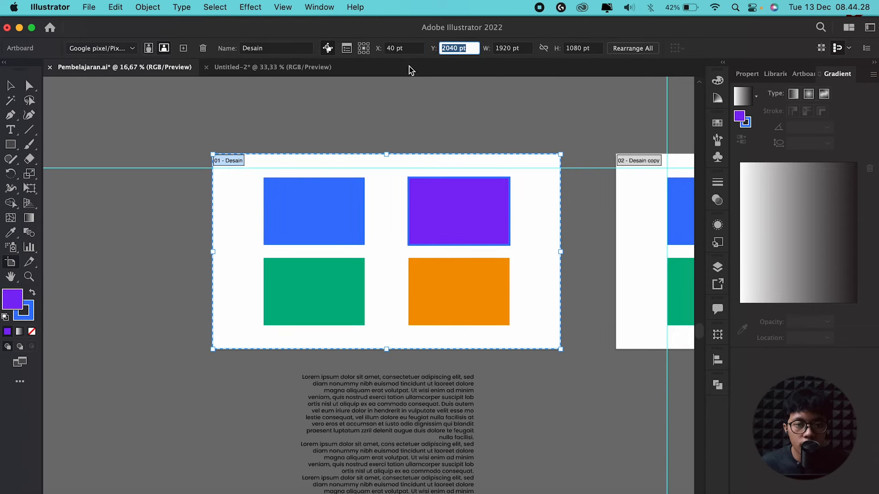
left_click(405, 48)
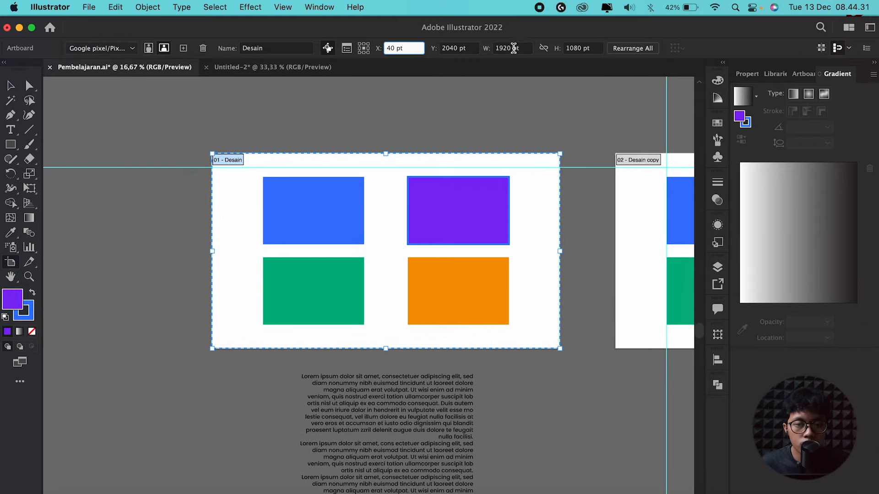
Step: Try widening the Desain artboard by moving its edge outward, and undo the resize
left_click(514, 49)
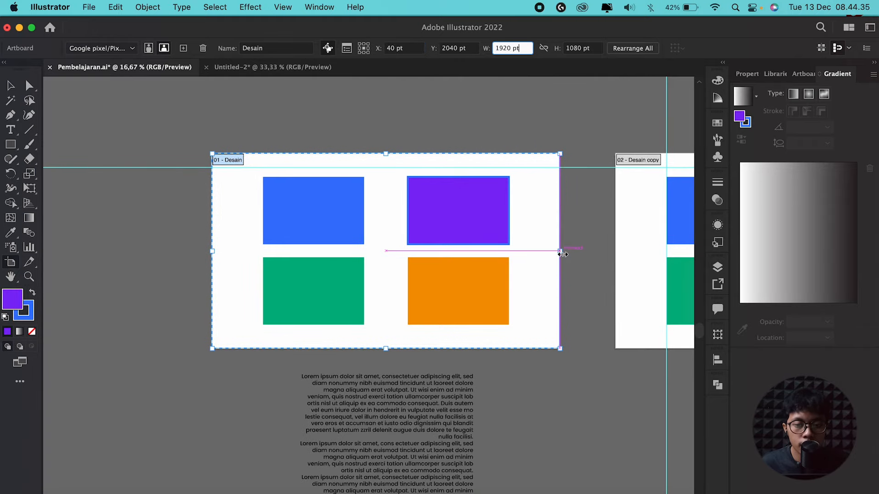
left_click_drag(561, 251, 596, 251)
key("ctrl+z")
Step: Raise the Desain artboard's width in 10 pt increments to 2050 pt
left_click(512, 48)
type("1940")
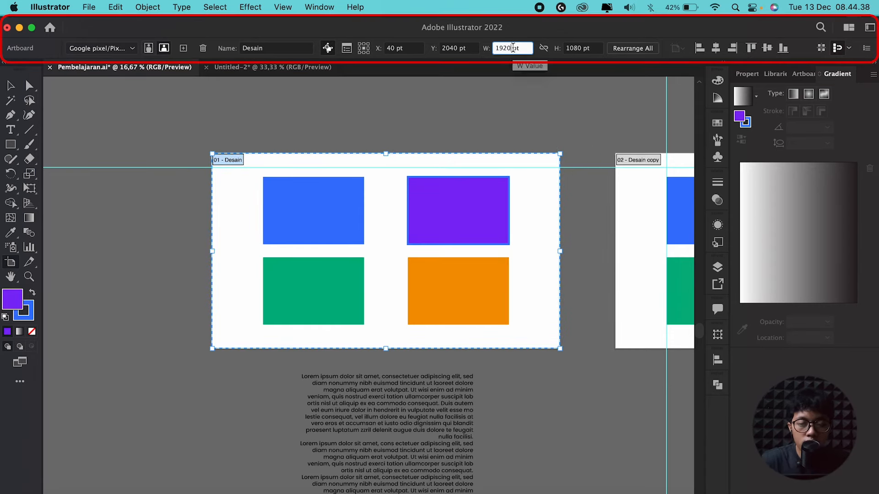
key("Return")
key("shift+Up")
key("shift+Up")
key("shift+Up")
key("shift+Up")
key("shift+Up")
key("shift+Up")
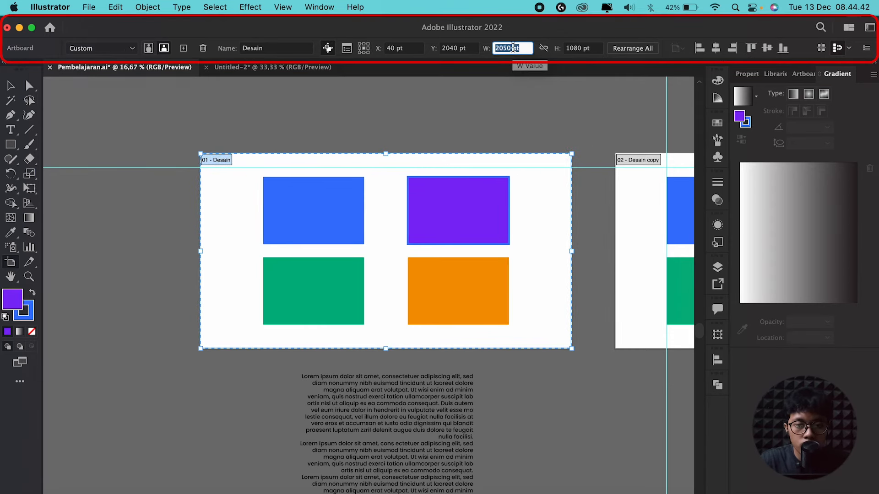
Step: Lower the Desain artboard's width in 10 pt increments to 1950 pt
key("shift+Down")
key("shift+Down")
key("shift+Down")
key("shift+Down")
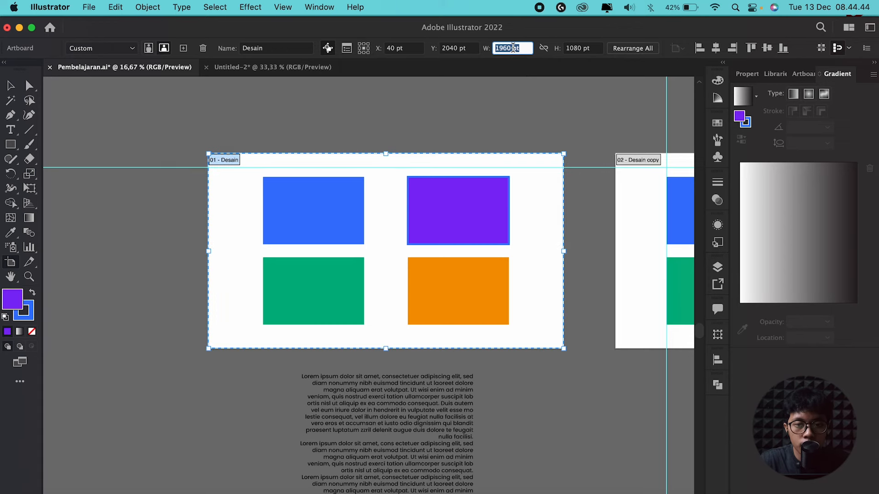
key("shift+Down")
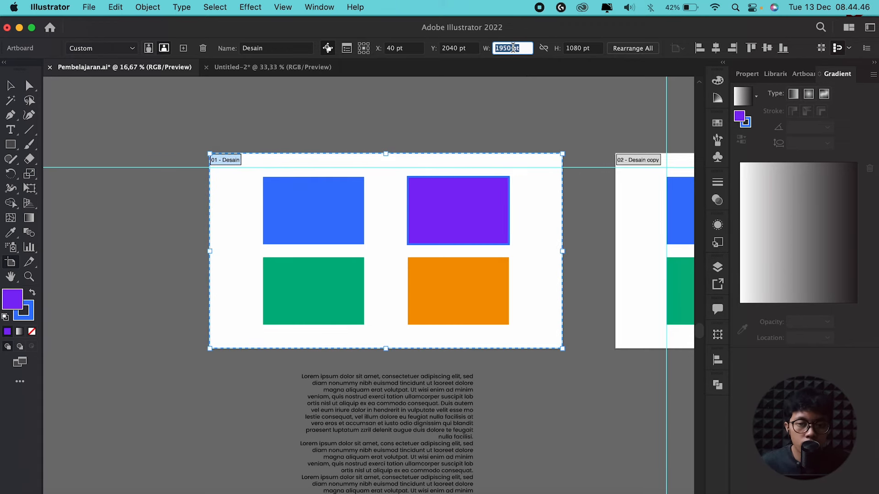
Step: Set the Desain artboard's reference point to the top centre and its height to 2000 pt, then leave artboard editing
left_click(573, 48)
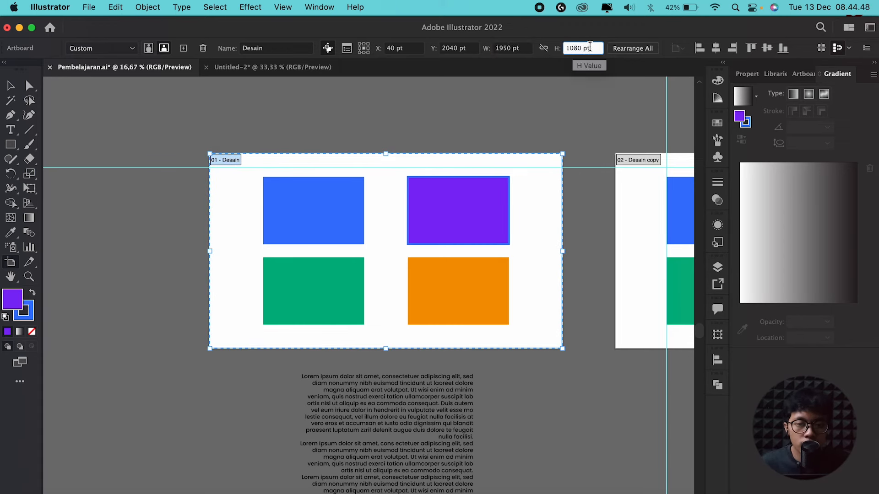
mouse_move(386, 153)
left_mouse_down()
mouse_move(382, 114)
mouse_move(385, 152)
left_mouse_up()
left_click(589, 48)
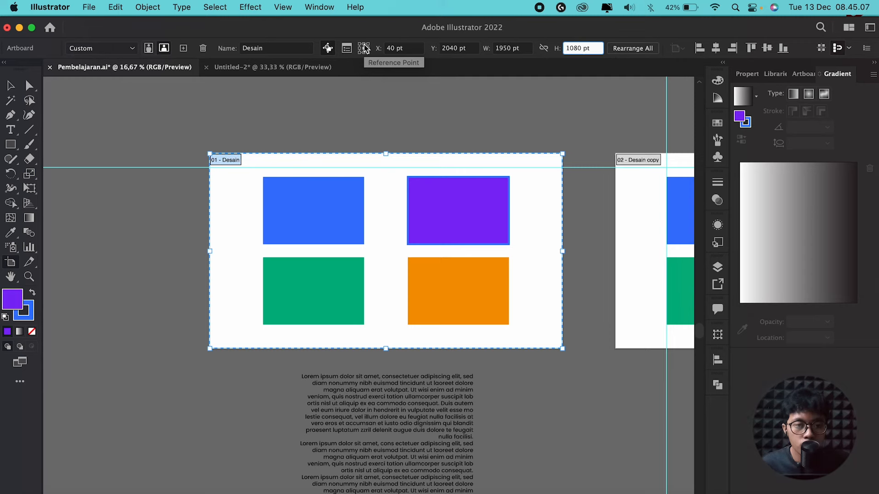
left_click(364, 48)
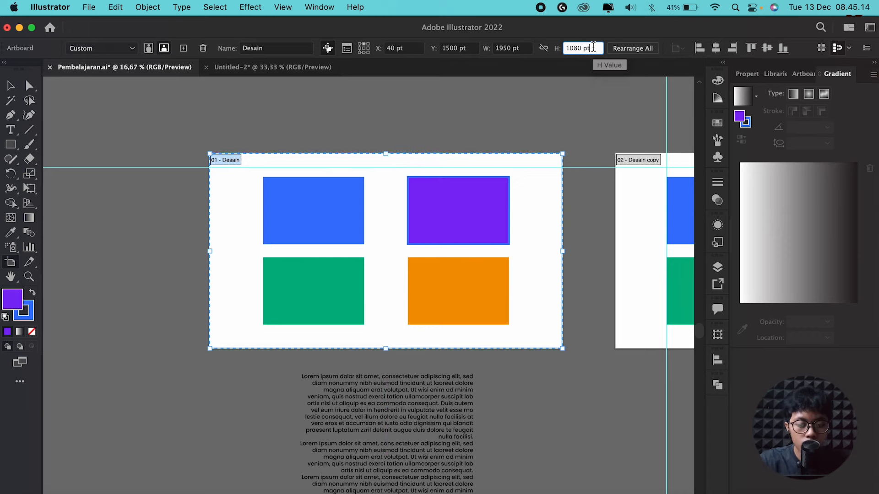
double_click(593, 47)
type("2000")
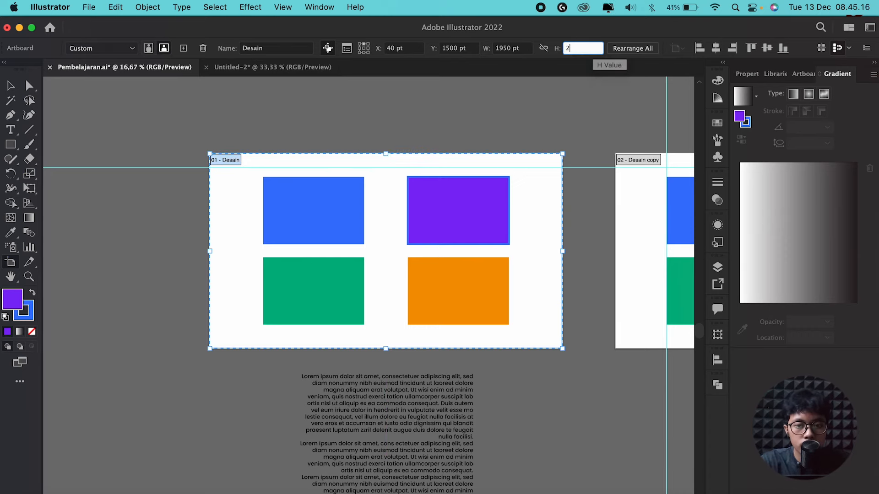
key("Return")
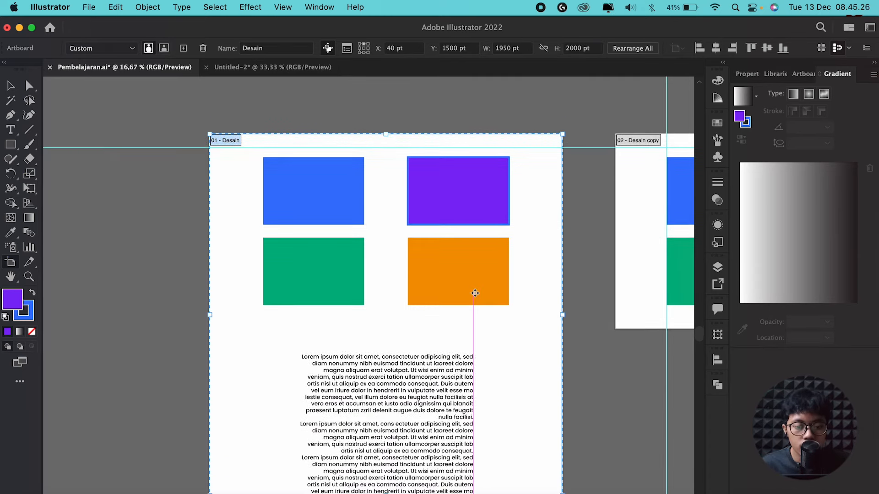
scroll(474, 293, "down", 1)
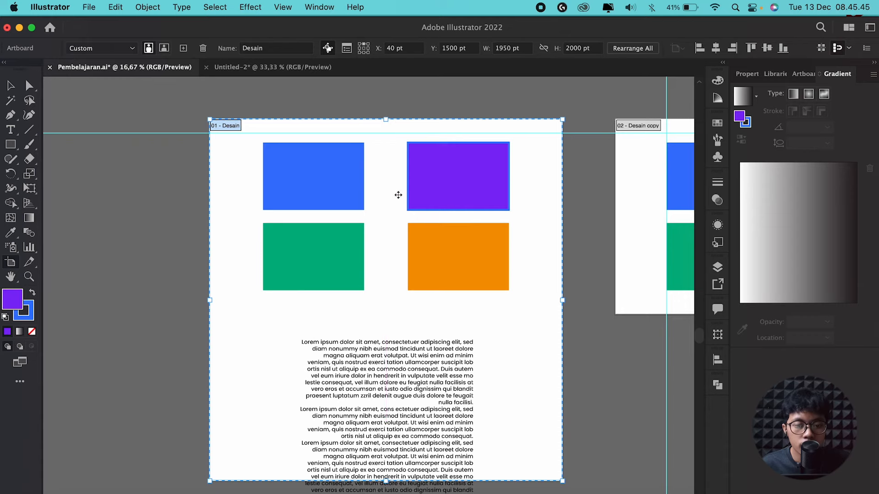
scroll(398, 194, "down", 5)
scroll(398, 256, "up", 10)
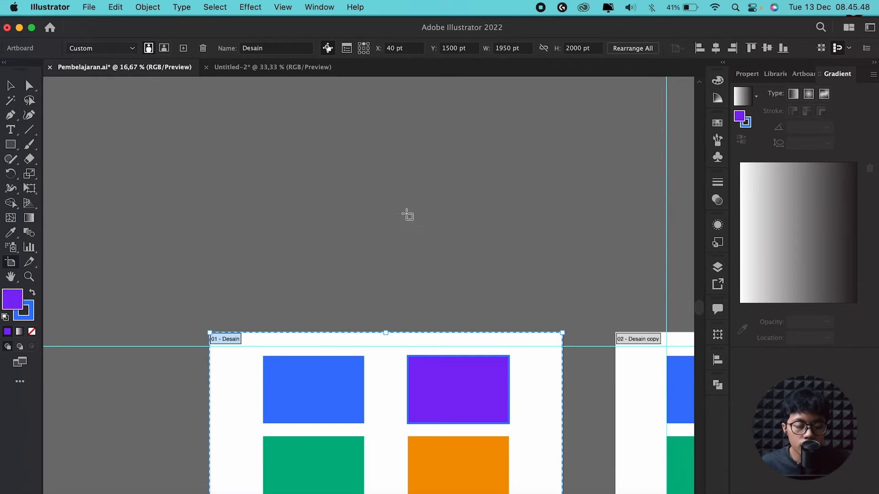
key("super+minus")
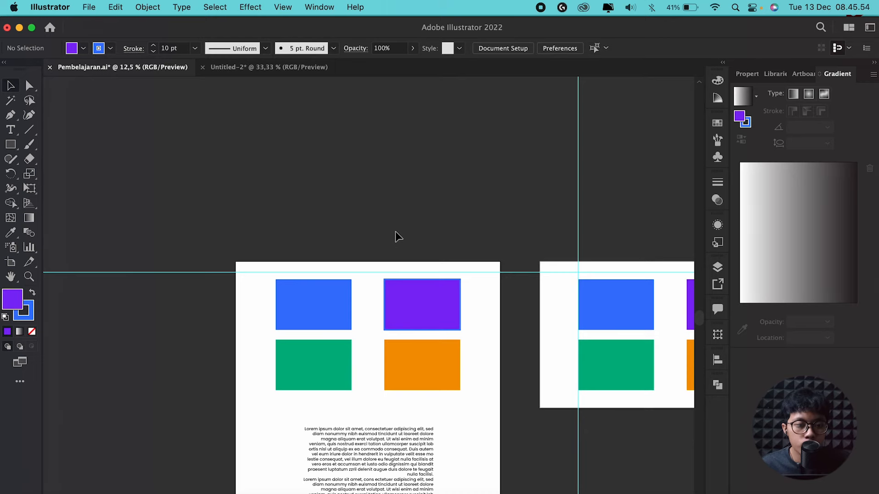
Step: Create a new blank document and return to the Pembelajaran.ai document
left_click(88, 7)
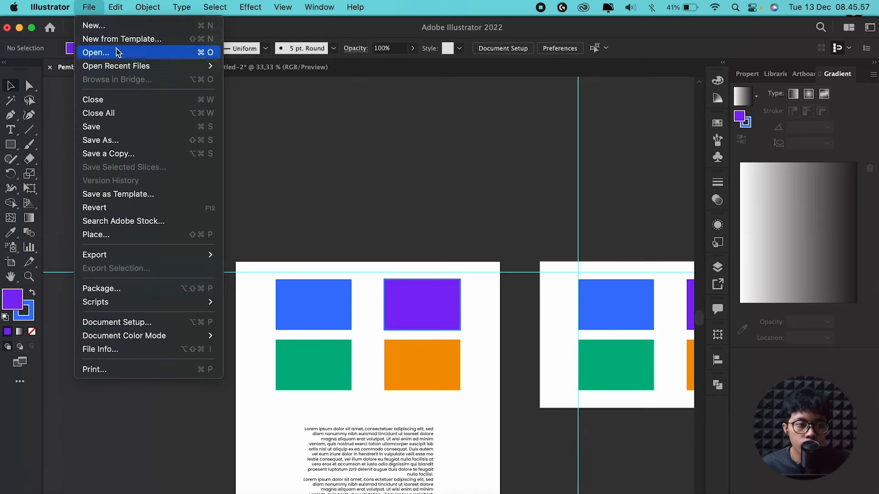
left_click(98, 21)
left_click(779, 460)
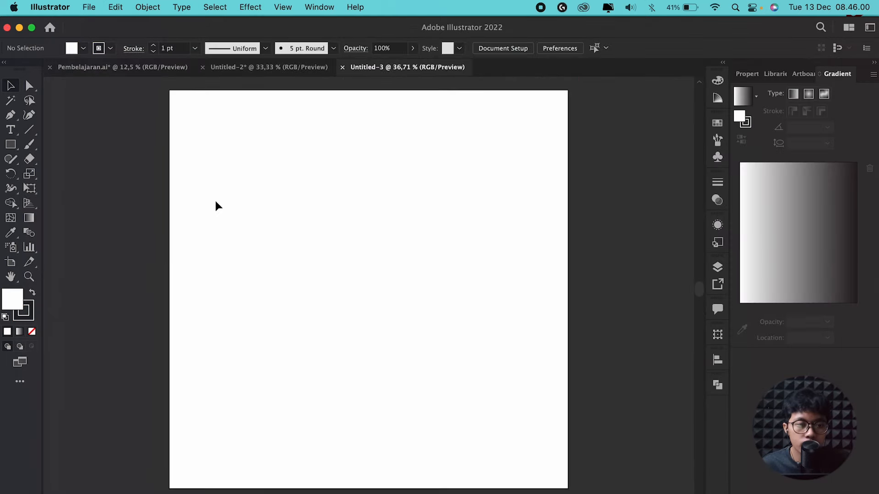
left_click(122, 67)
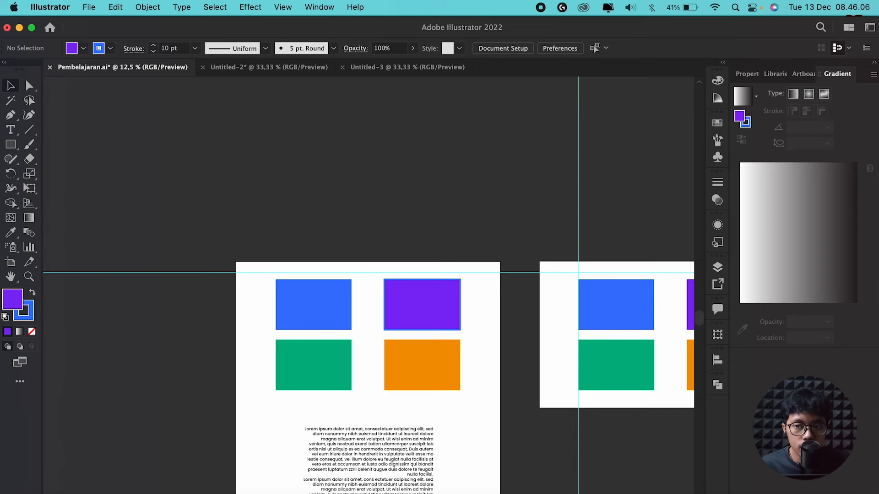
Step: Arrange the open documents in two stacked windows, and move Untitled-3 back among the other document tabs
left_click(849, 29)
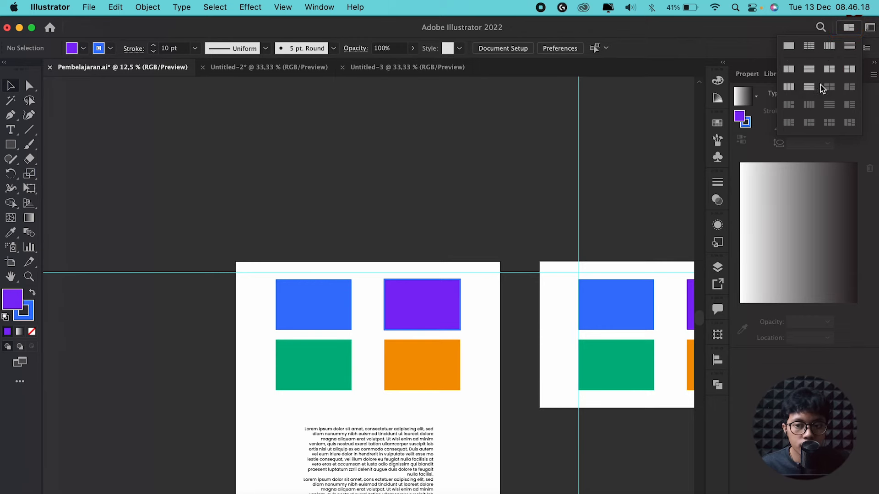
left_click(809, 69)
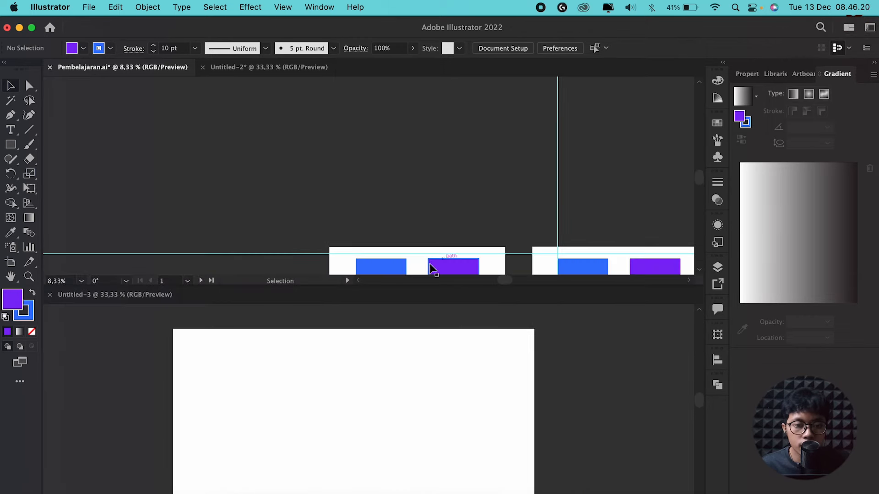
left_click_drag(143, 295, 388, 71)
Step: Arrange the documents in two stacked windows again, and restore the single tabbed window with Consolidate All
left_click(849, 27)
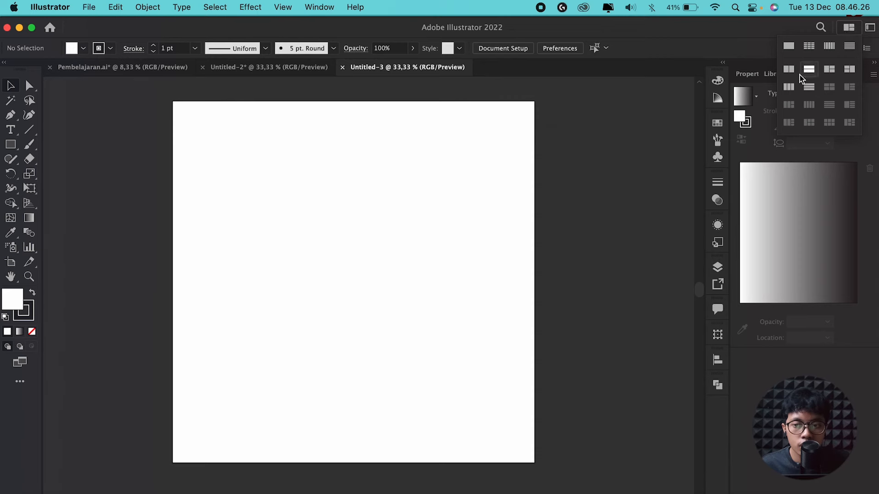
left_click(809, 70)
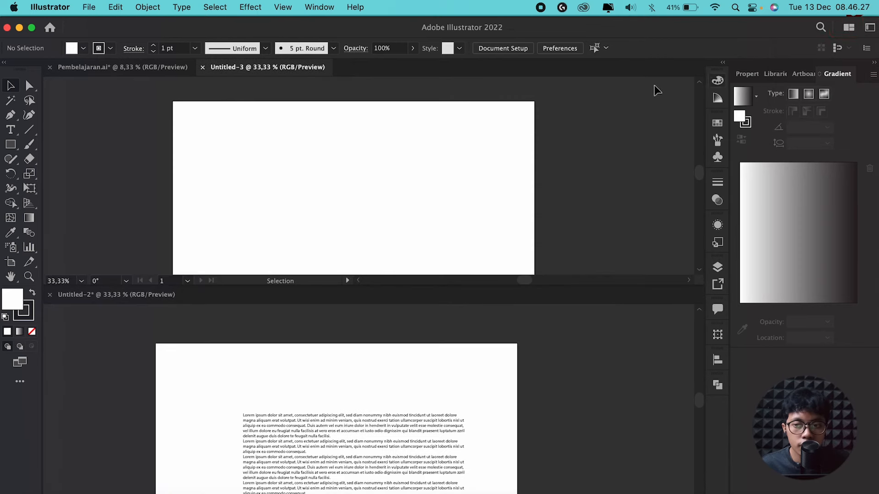
left_click(854, 29)
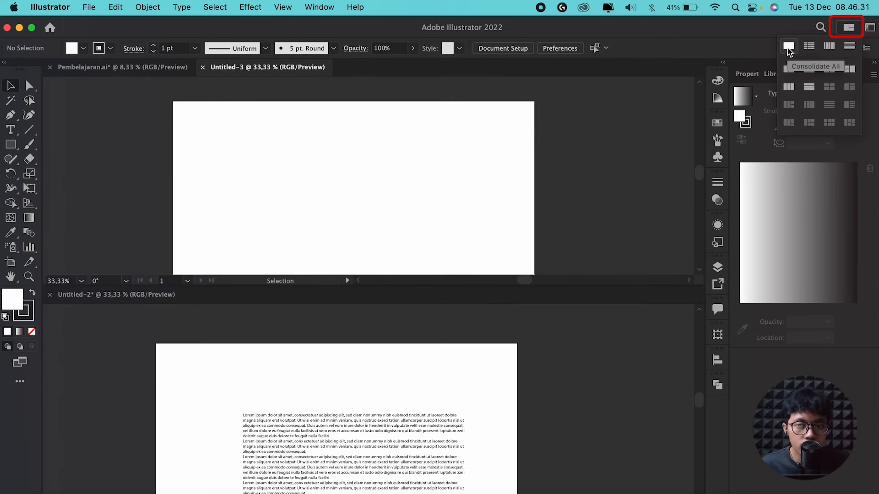
left_click(788, 47)
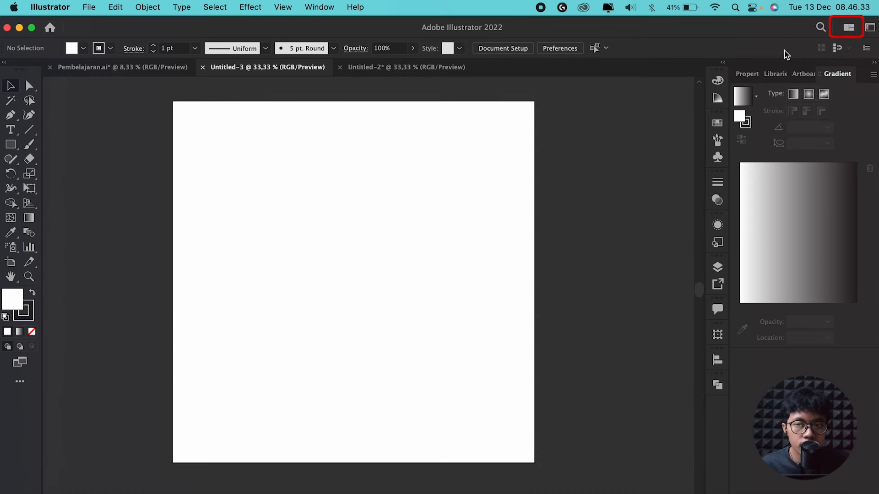
left_click(851, 28)
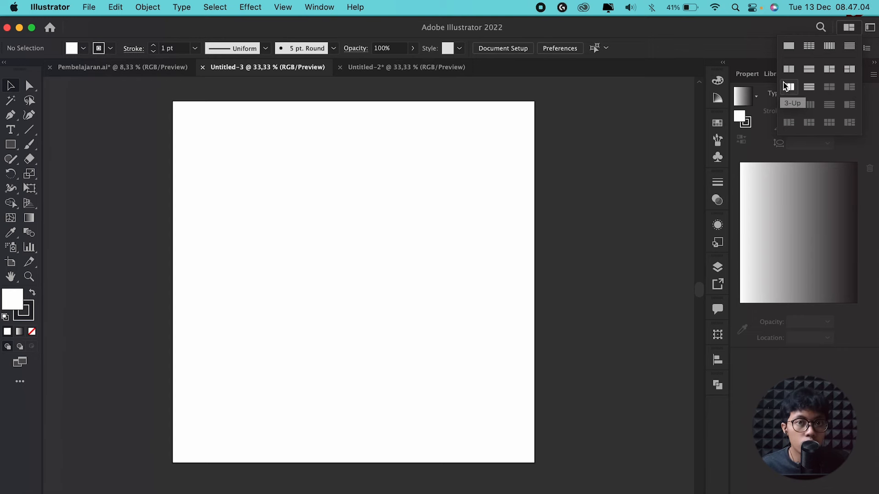
left_click(794, 48)
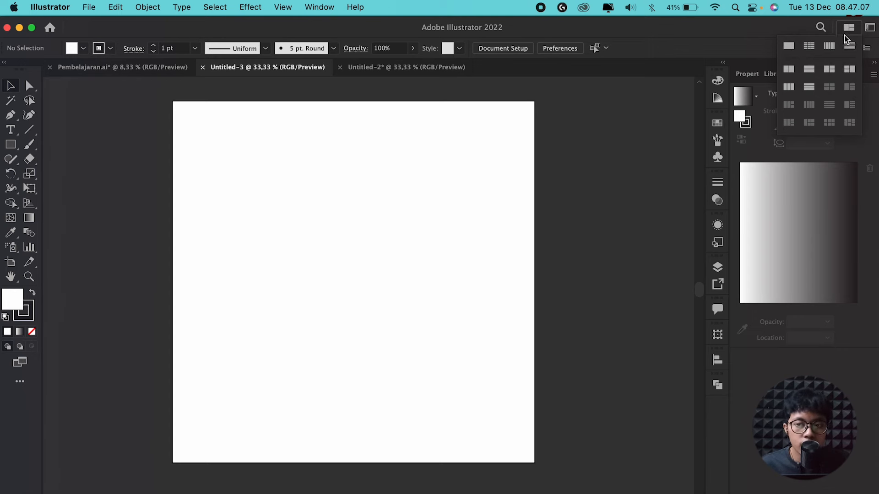
Step: Switch to the Layout workspace and look over its tool and panel arrangement
left_click(870, 28)
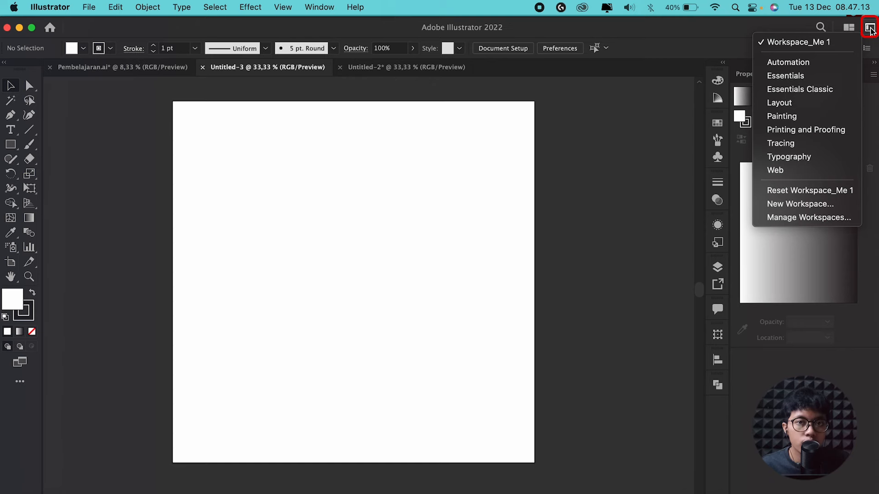
left_click(813, 108)
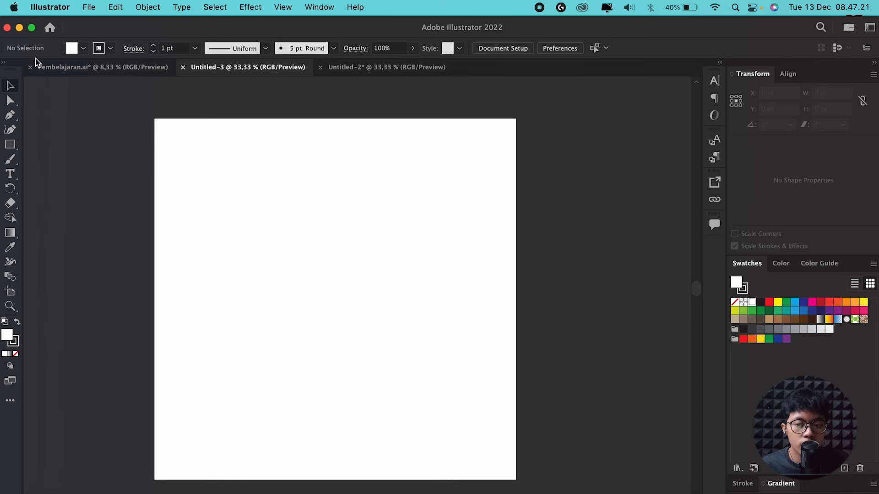
left_click(869, 27)
left_click(626, 159)
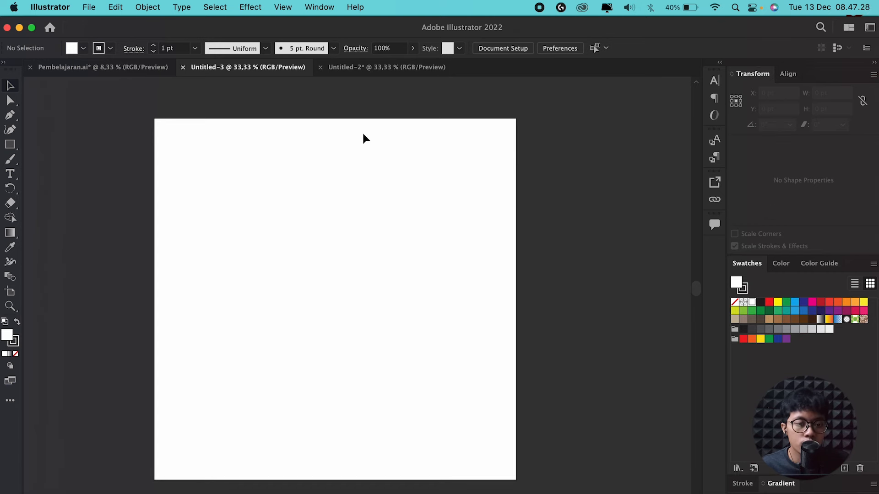
scroll(365, 137, "down", 1)
scroll(326, 159, "up", 1)
scroll(336, 163, "down", 1)
scroll(337, 161, "up", 1)
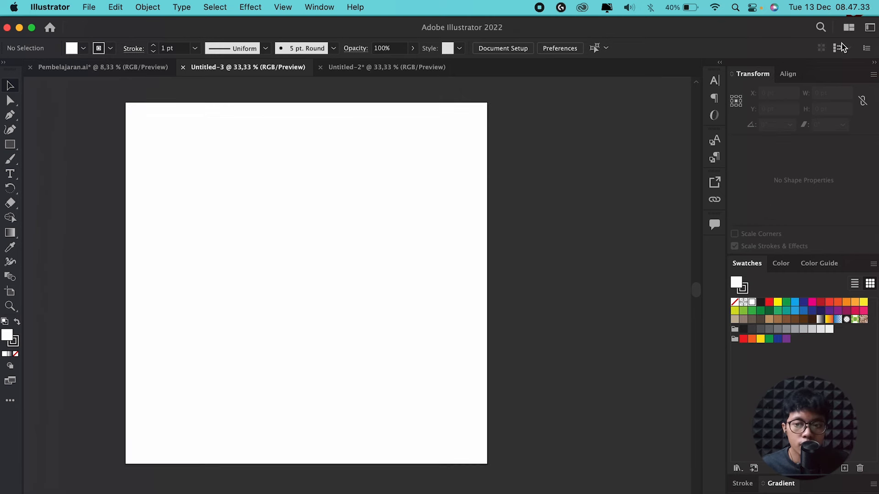
Step: Switch to the Painting workspace and look over its panel arrangement
left_click(870, 28)
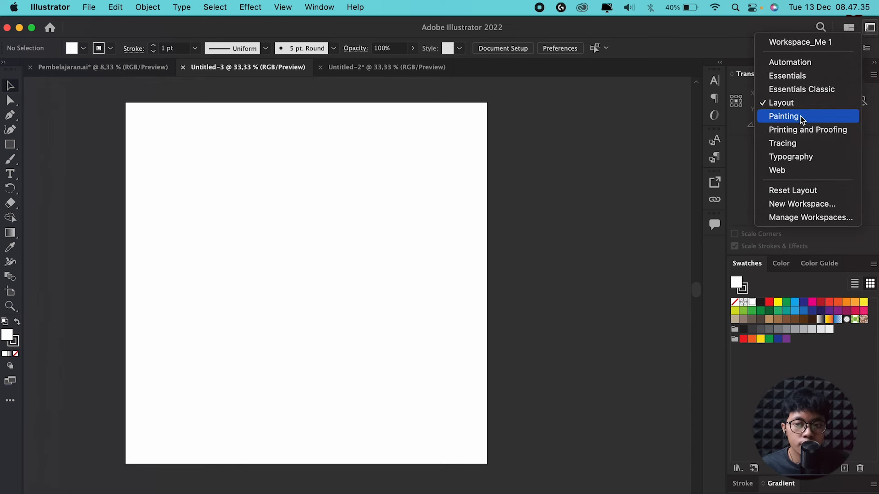
left_click(801, 118)
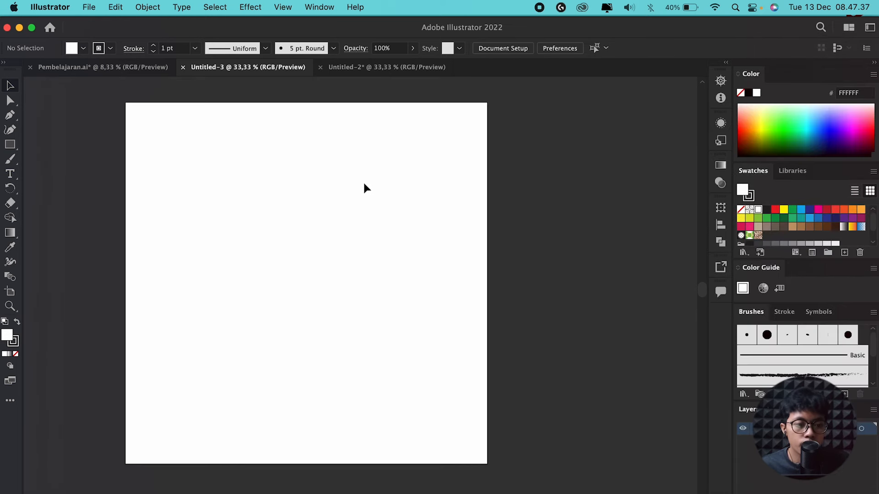
scroll(279, 197, "down", 1)
scroll(273, 197, "up", 1)
scroll(273, 197, "down", 1)
scroll(271, 197, "up", 1)
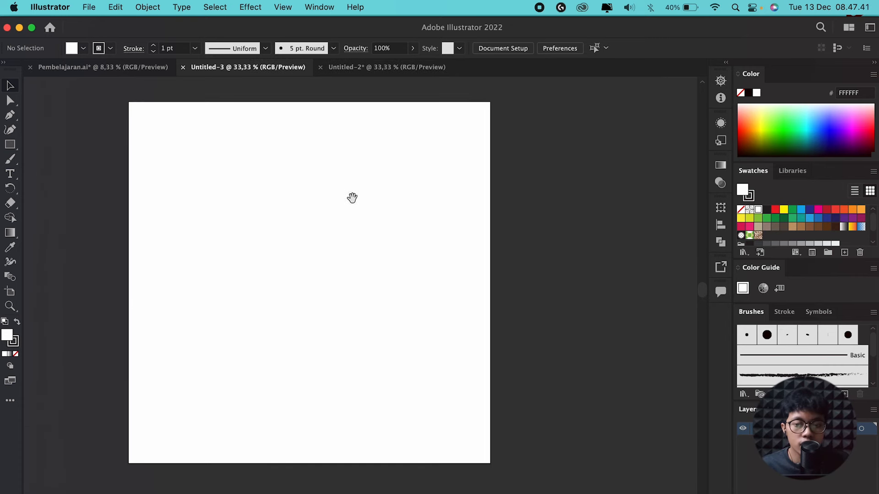
scroll(349, 202, "right", 3)
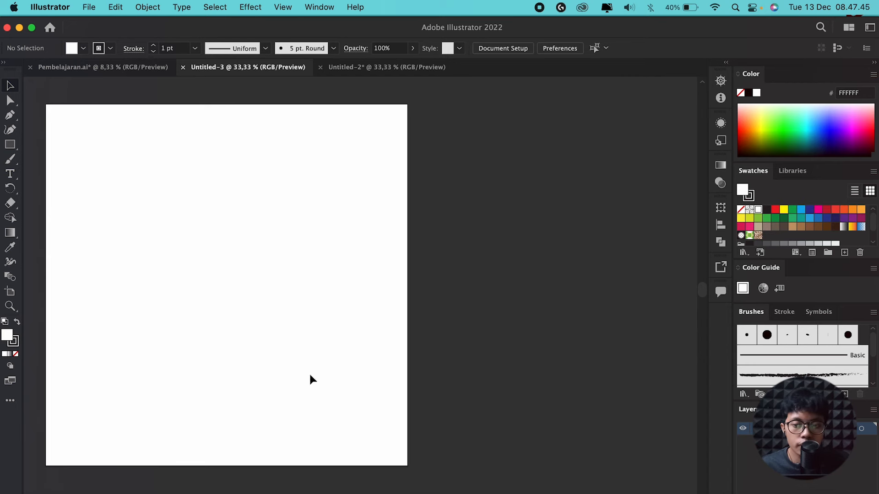
left_click(870, 27)
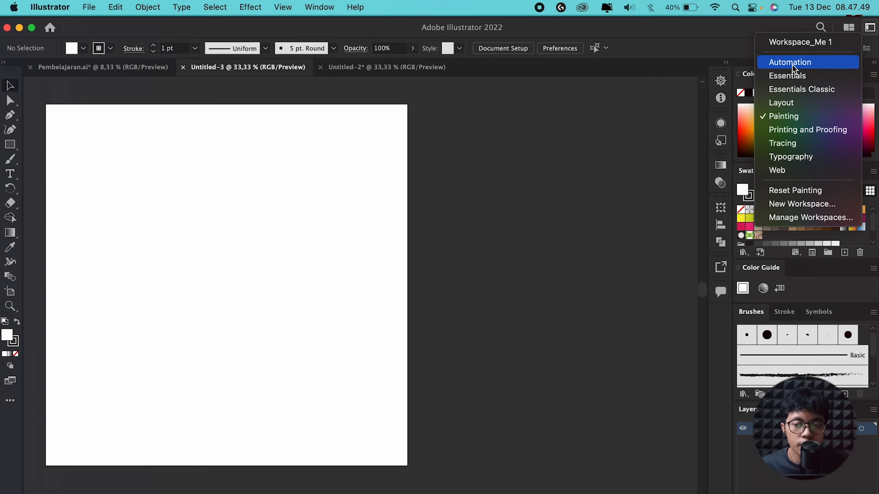
left_click(811, 210)
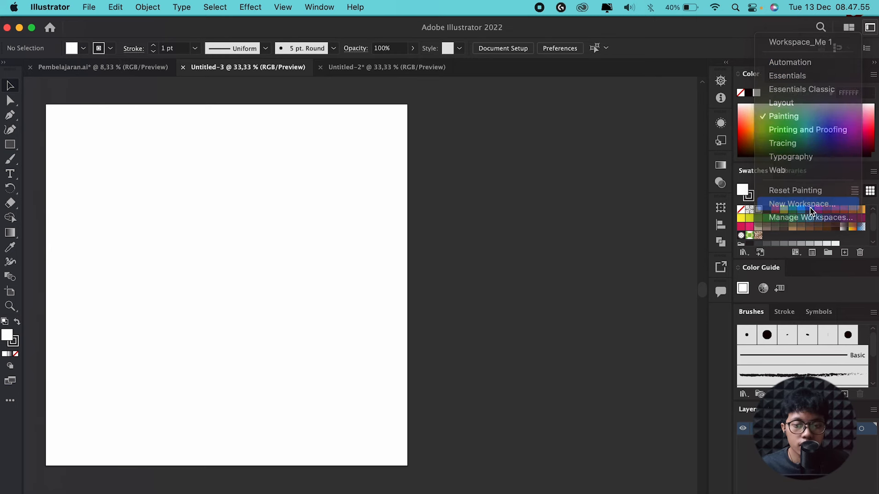
key("Return")
Step: Switch to the Essentials Classic workspace and dock the Pathfinder panel in the expanded panel group after Stroke
left_click(870, 28)
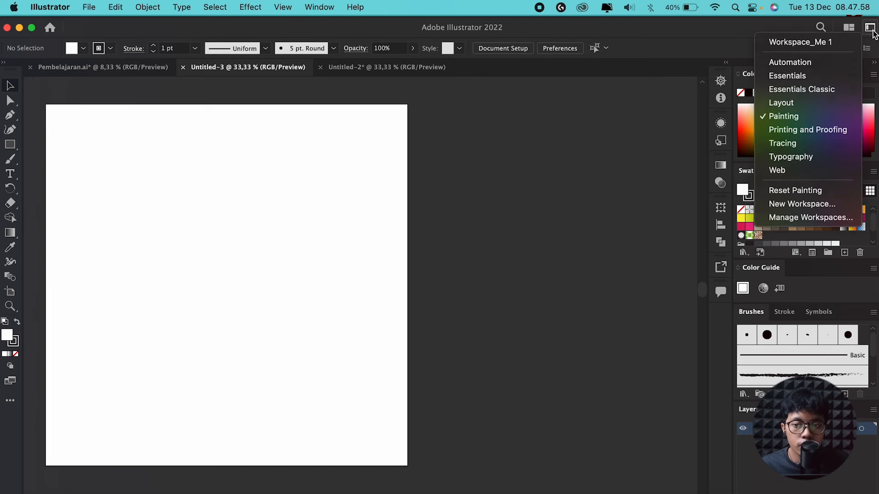
left_click(812, 90)
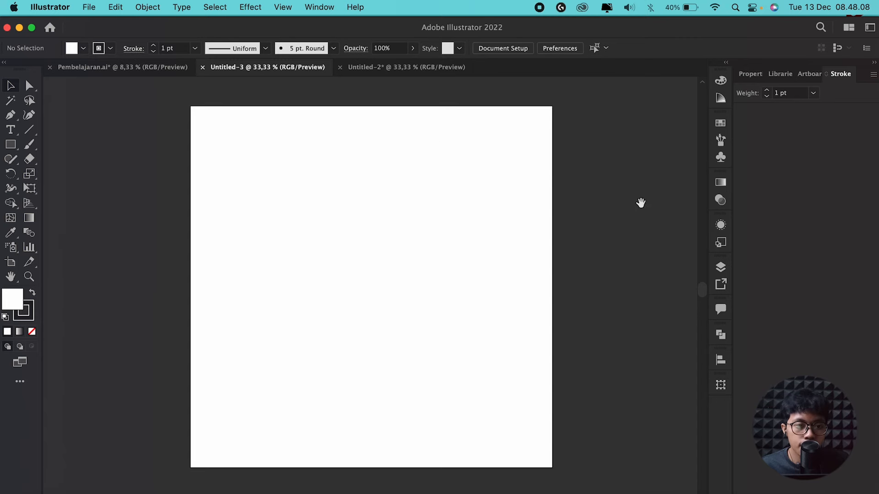
left_click(320, 7)
scroll(397, 328, "down", 2)
scroll(396, 329, "down", 4)
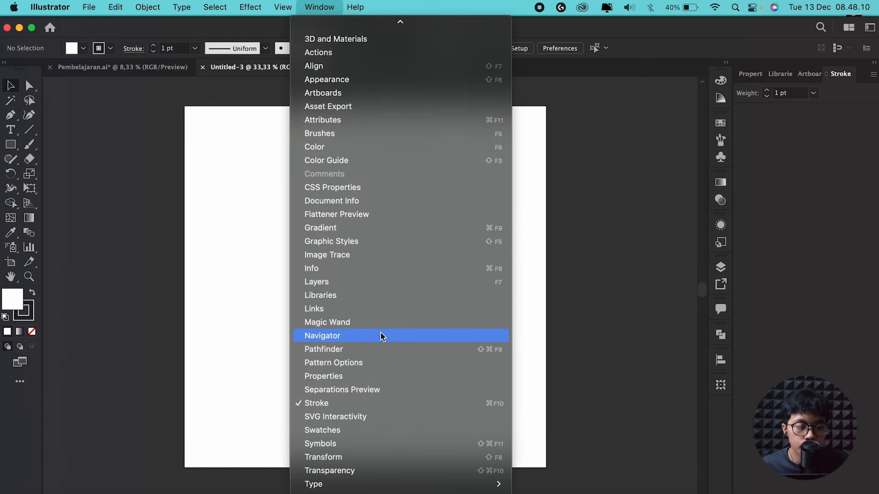
left_click(366, 354)
left_click_drag(573, 330, 858, 87)
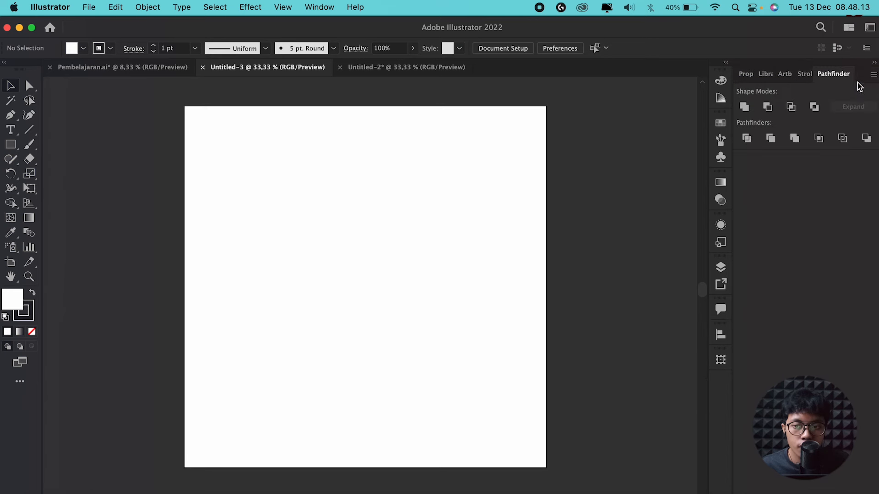
Step: Detach the Align and Transform panels from the icon dock and float them expanded beside the toolbar, Transform above Align
left_click(723, 338)
left_click_drag(578, 328, 69, 377)
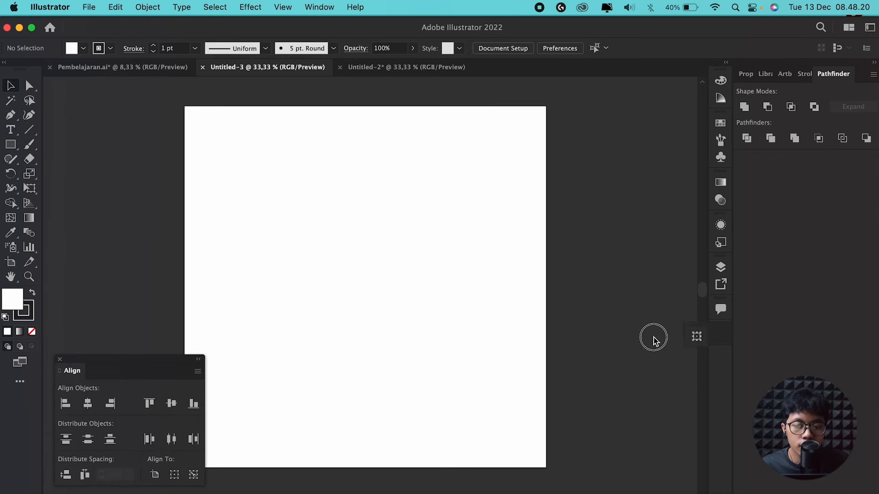
left_click_drag(721, 335, 536, 392)
left_click(538, 393)
left_click_drag(485, 337, 146, 98)
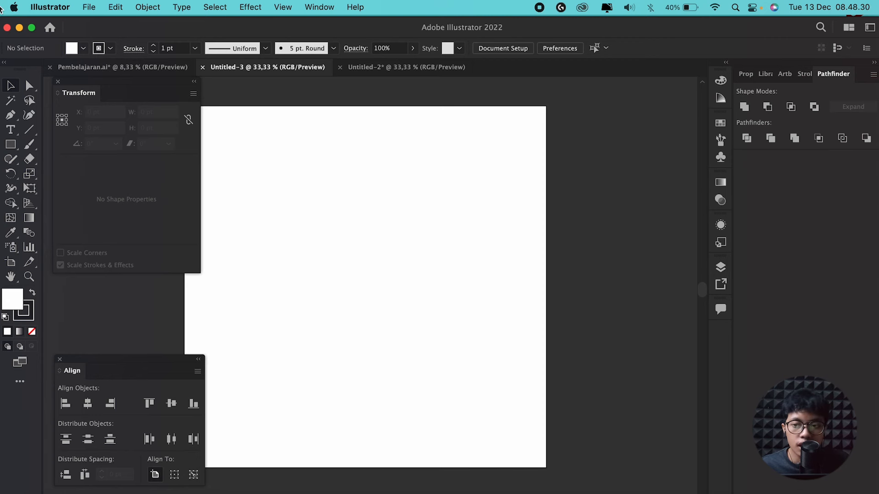
Step: Save the current panel arrangement as a new workspace named Workspace Saya
left_click(870, 27)
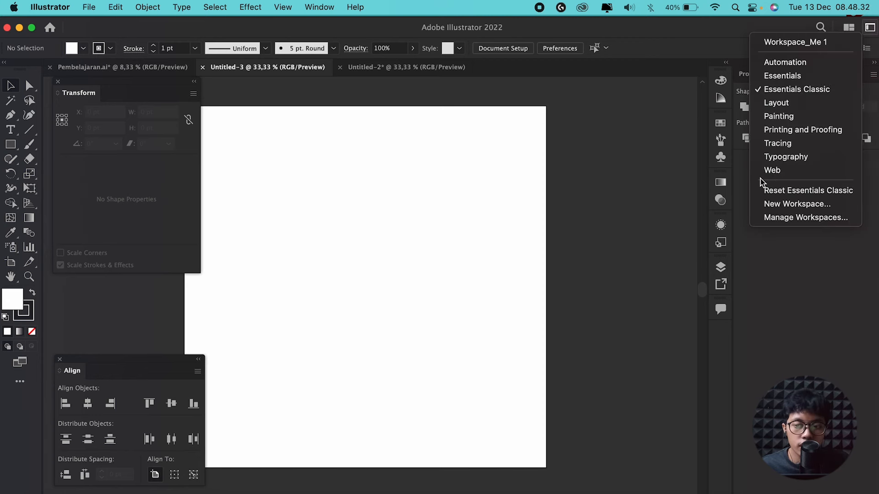
left_click(783, 207)
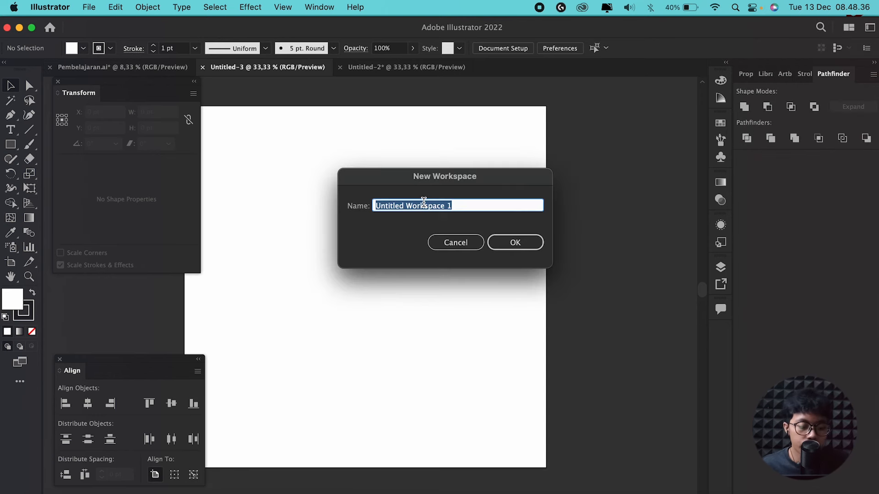
type("W")
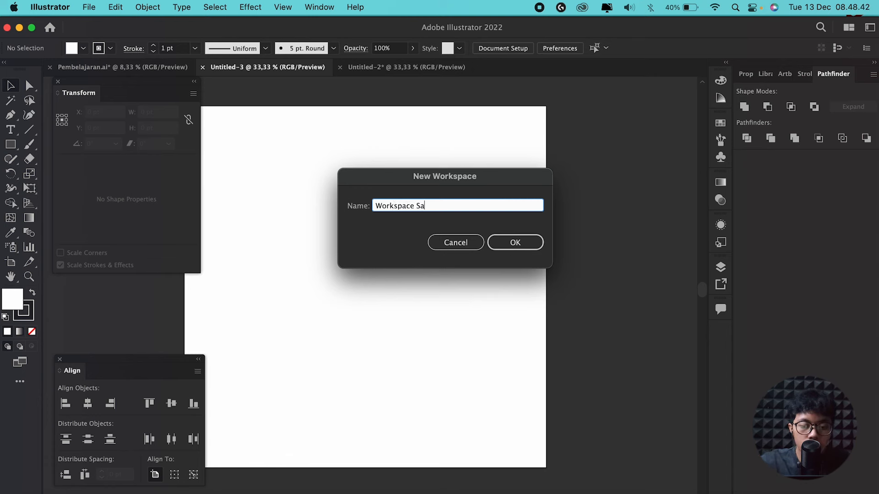
left_click(506, 246)
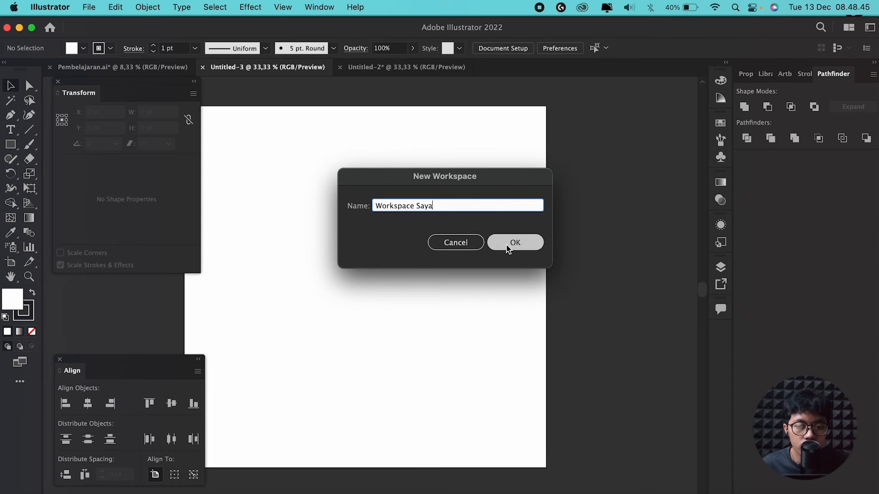
Step: Select Workspace Saya from the saved workspaces, and switch to the Typography workspace for comparison
left_click(870, 28)
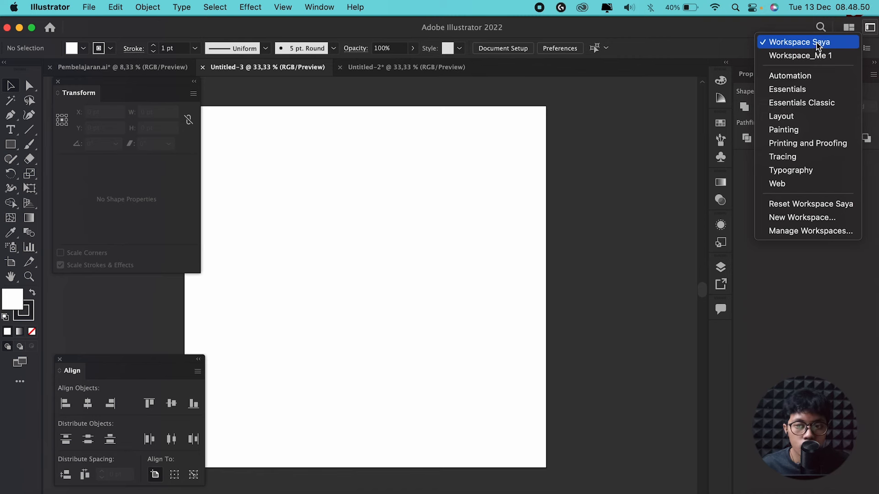
left_click(817, 46)
left_click(871, 29)
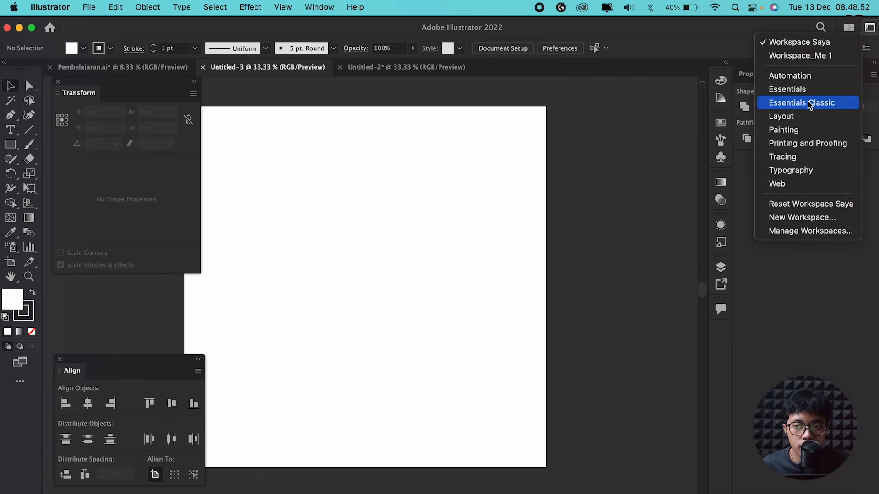
left_click(801, 173)
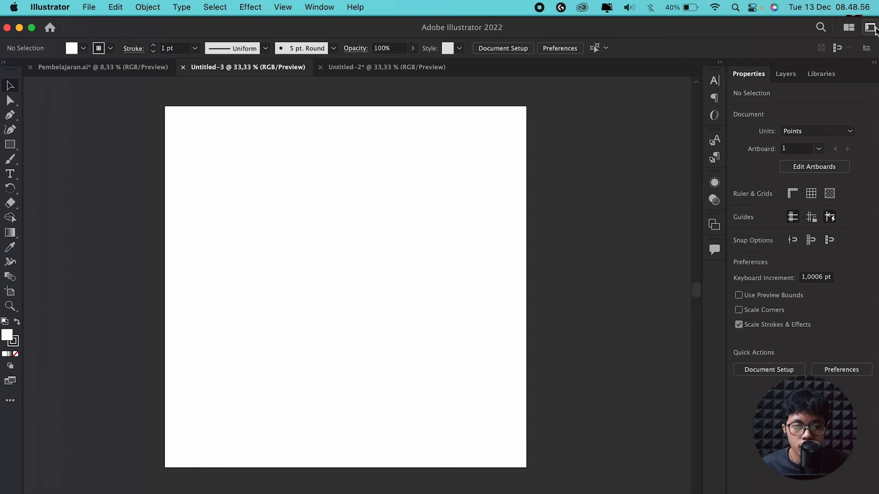
left_click(876, 29)
left_click(444, 184)
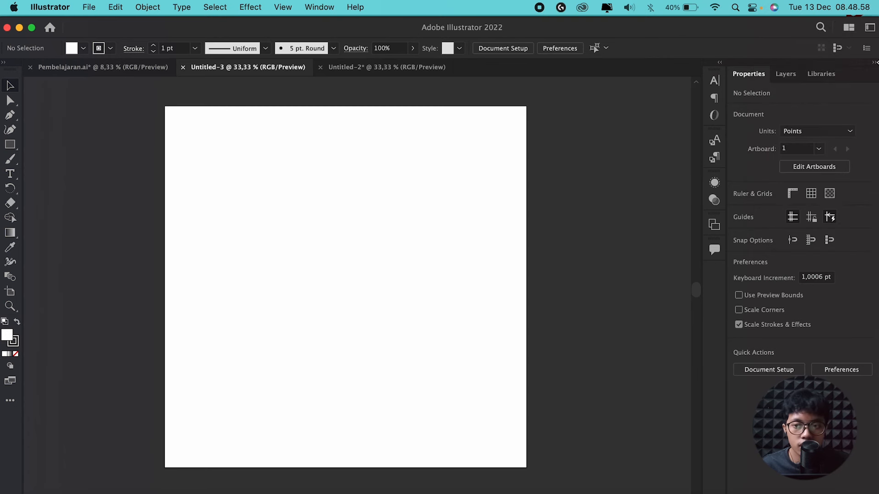
Step: Switch back to the custom workspace Workspace Saya and look over its restored panel arrangement
left_click(870, 28)
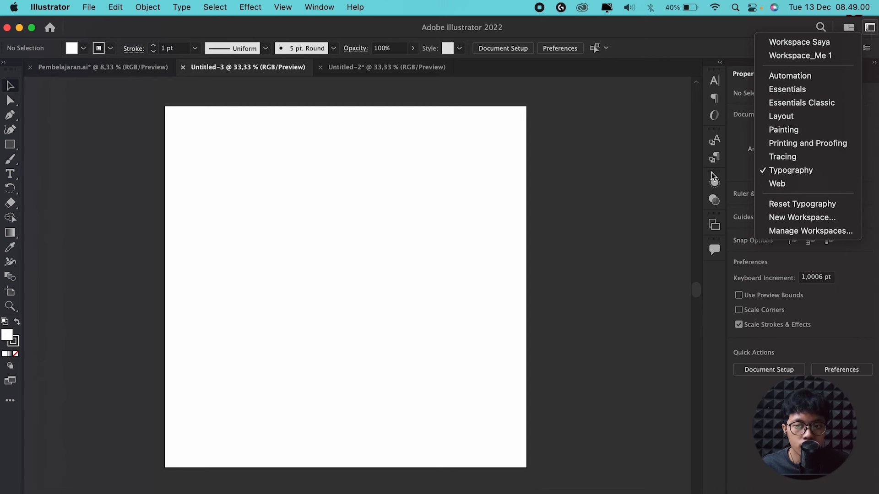
left_click(806, 42)
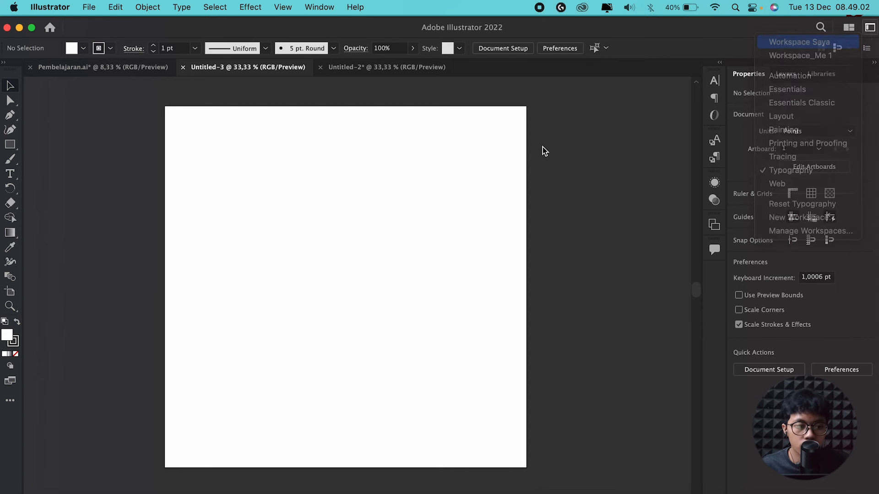
scroll(464, 256, "down", 2)
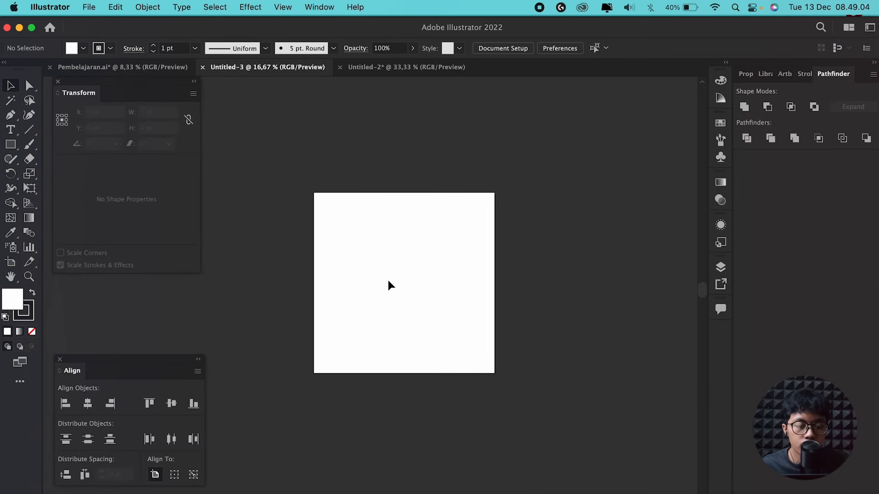
scroll(386, 280, "up", 2)
left_click_drag(542, 289, 522, 286)
scroll(281, 174, "down", 1)
scroll(281, 175, "up", 1)
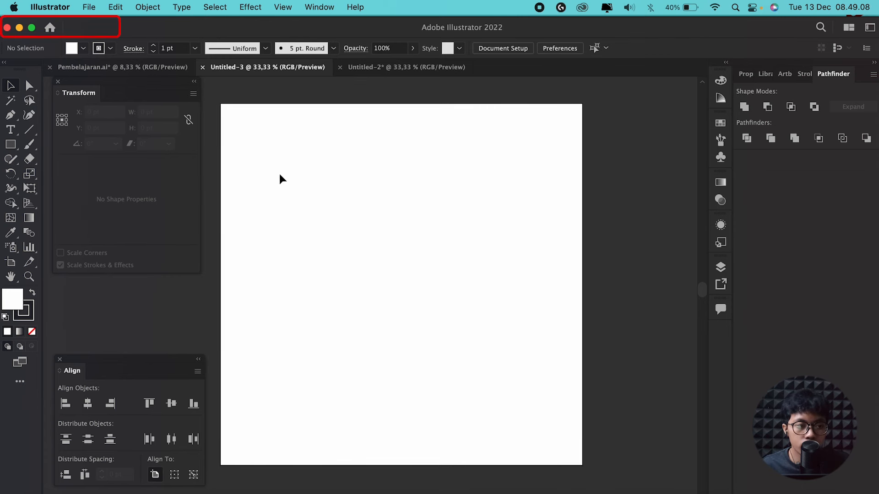
left_click(870, 28)
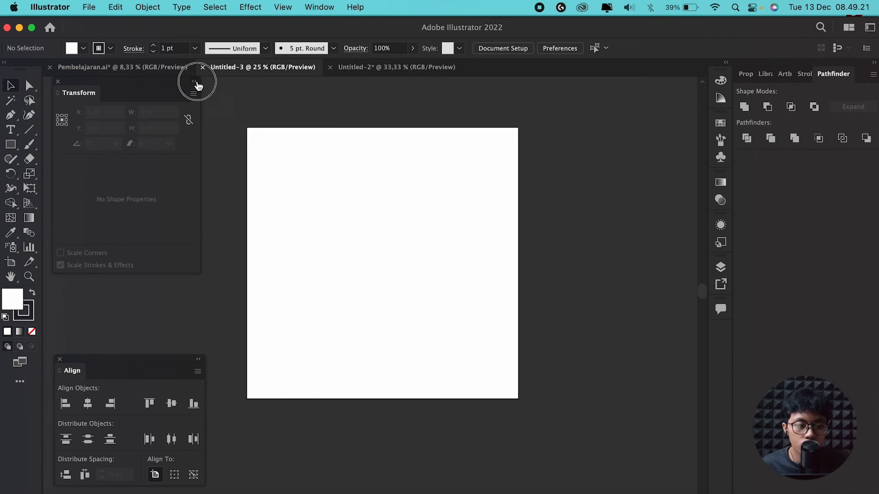
Step: Collapse the floating Transform and Align panels to icons
left_click(194, 81)
left_click(198, 358)
key("super+0")
key("super+minus")
left_click_drag(320, 190, 301, 217)
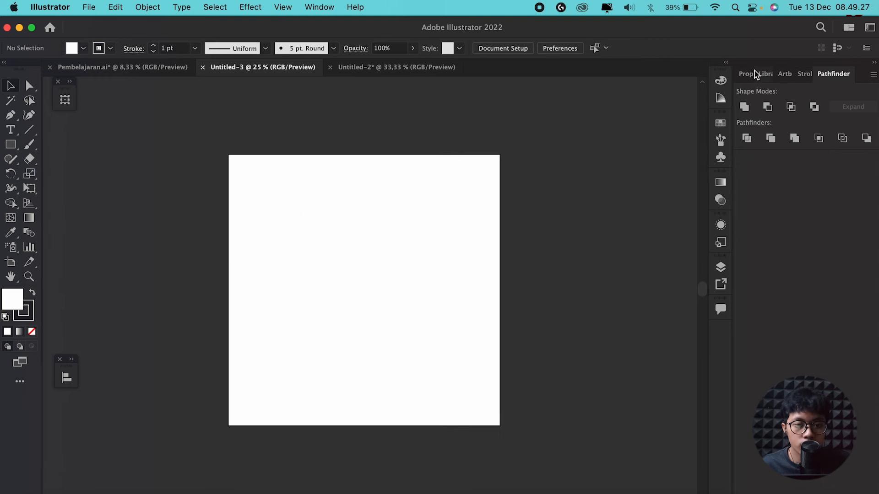
scroll(500, 182, "up", 1)
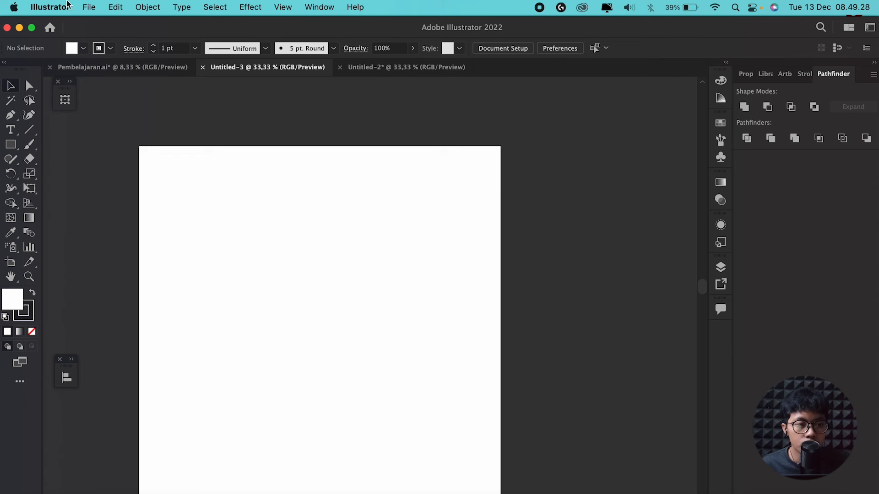
Step: Open the User Interface preferences, look over the options, and close them without applying changes
left_click(39, 9)
mouse_move(49, 48)
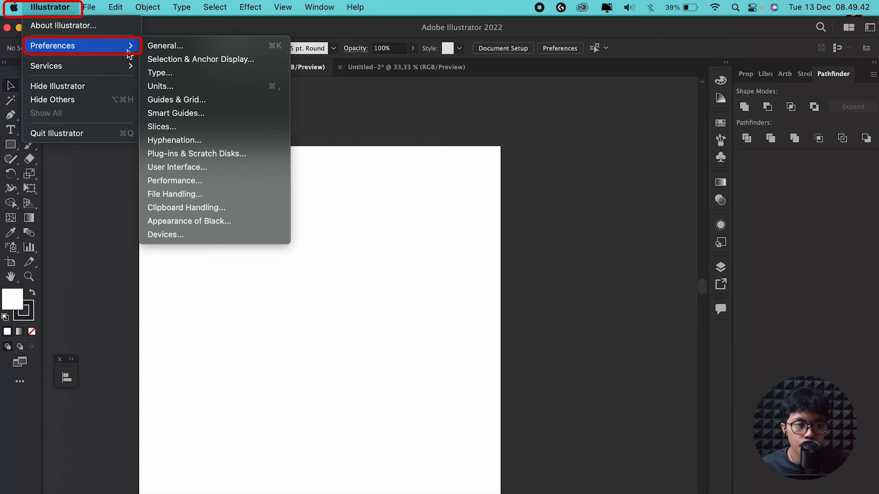
left_click(203, 170)
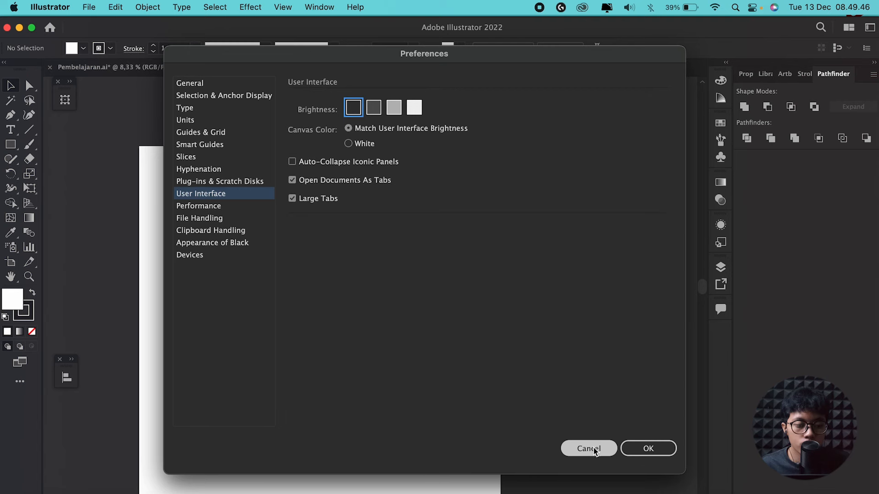
left_click(594, 451)
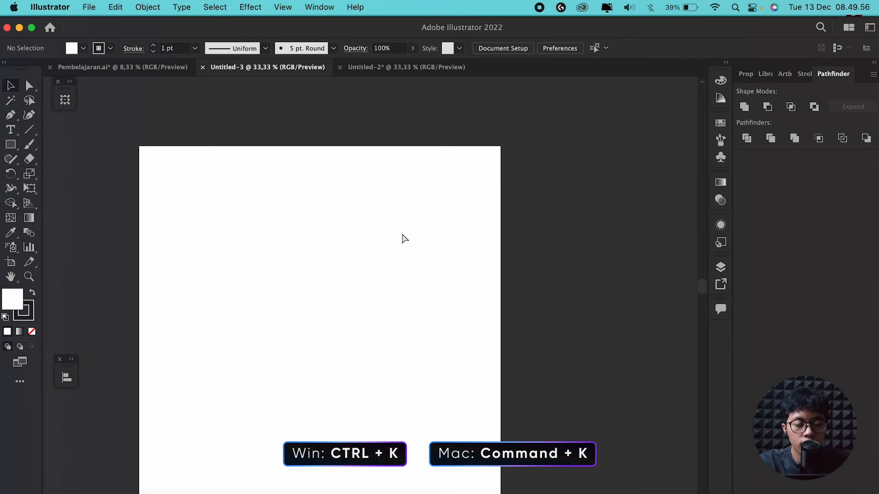
Step: Reopen the User Interface preferences and preview the different interface brightness levels, ending on the darkest one
key("super+k")
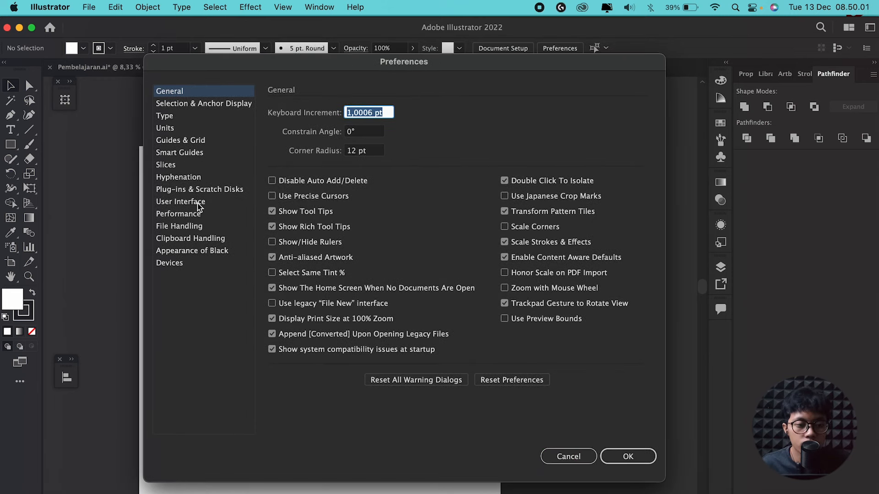
left_click(181, 202)
left_click(354, 115)
left_click(378, 117)
left_click(393, 116)
left_click(373, 117)
left_click(353, 118)
left_click(338, 122)
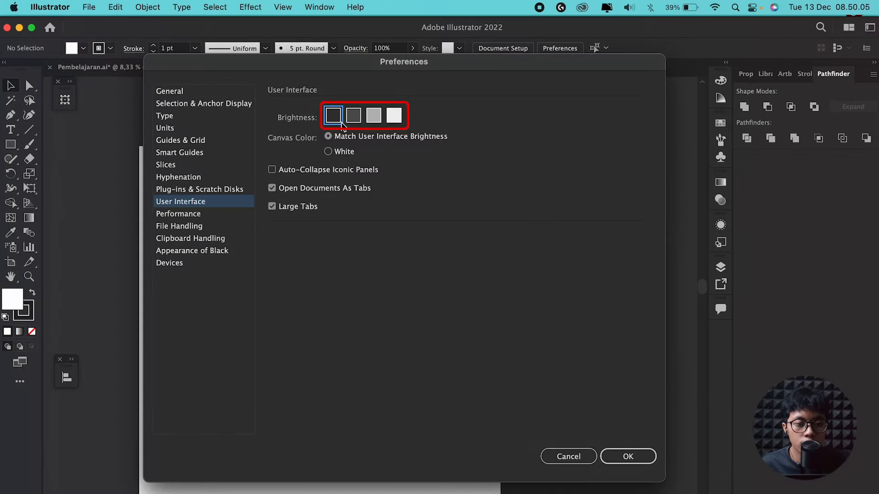
left_click(360, 121)
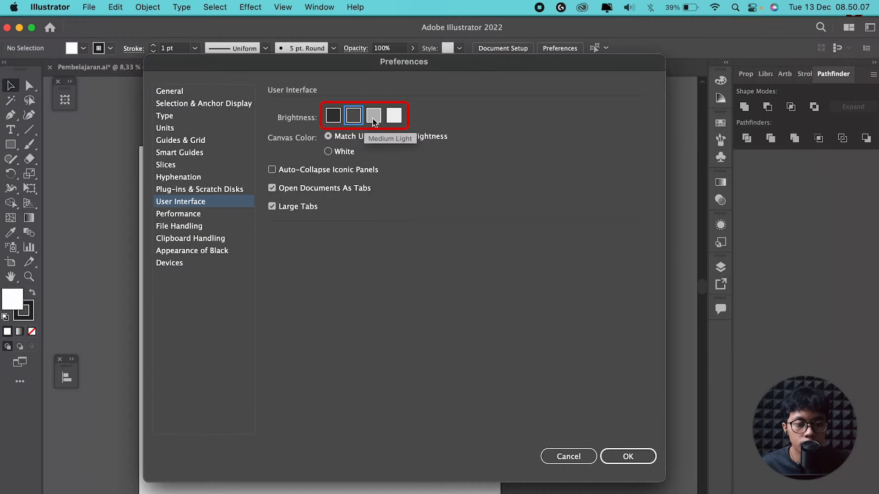
left_click(394, 116)
left_click(348, 117)
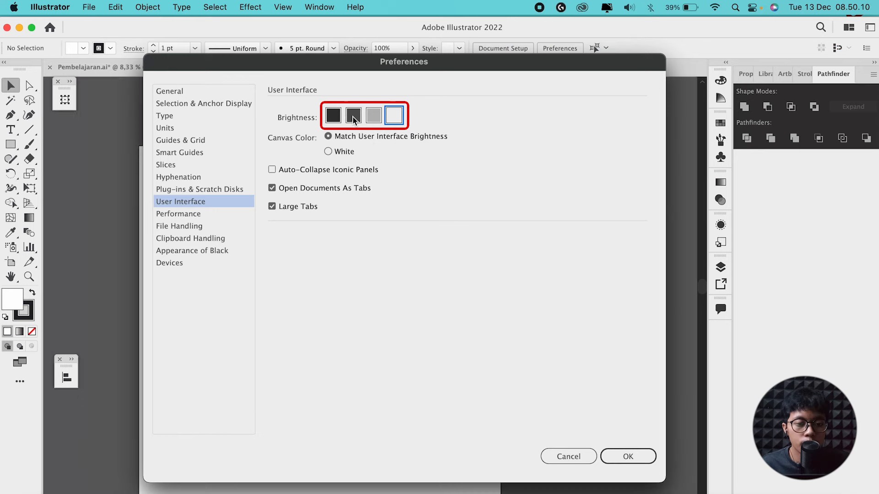
left_click(375, 117)
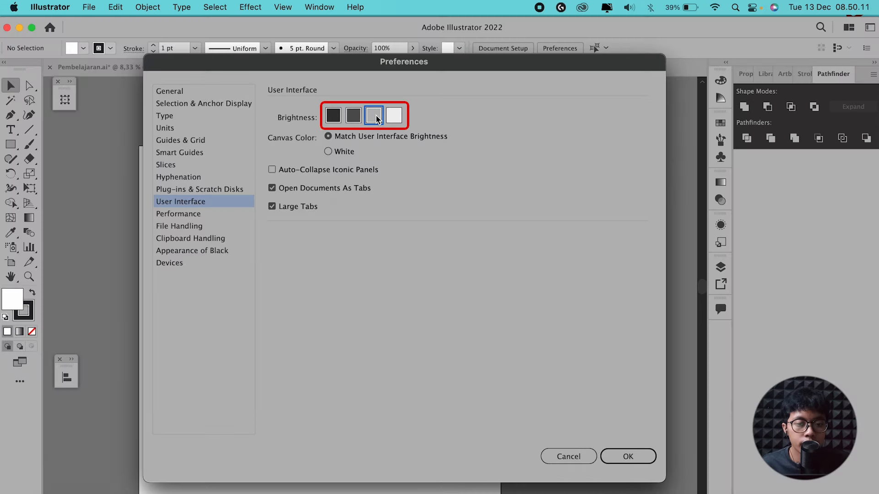
left_click(334, 117)
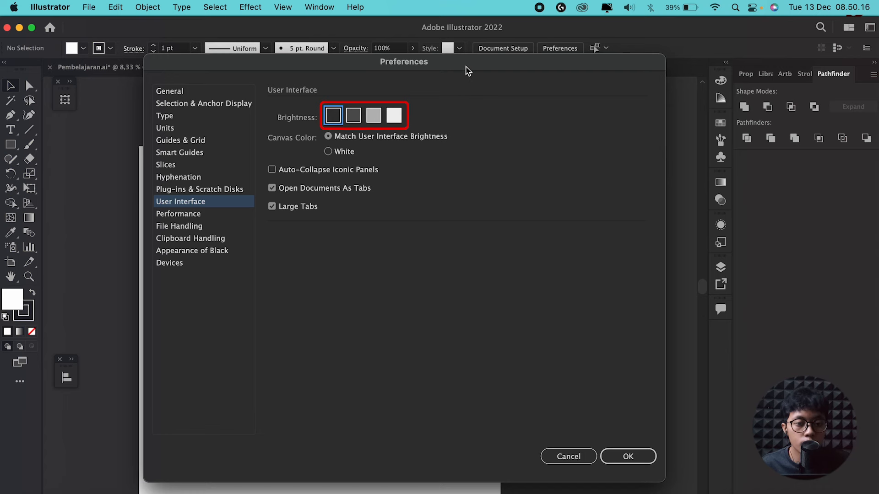
Step: Look through the General, Units, and Guides & Grid preference settings
left_click(196, 103)
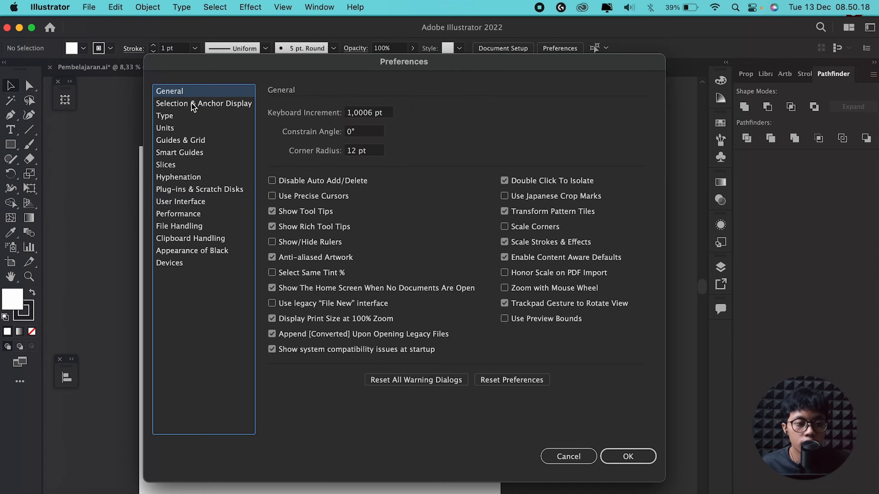
left_click(188, 128)
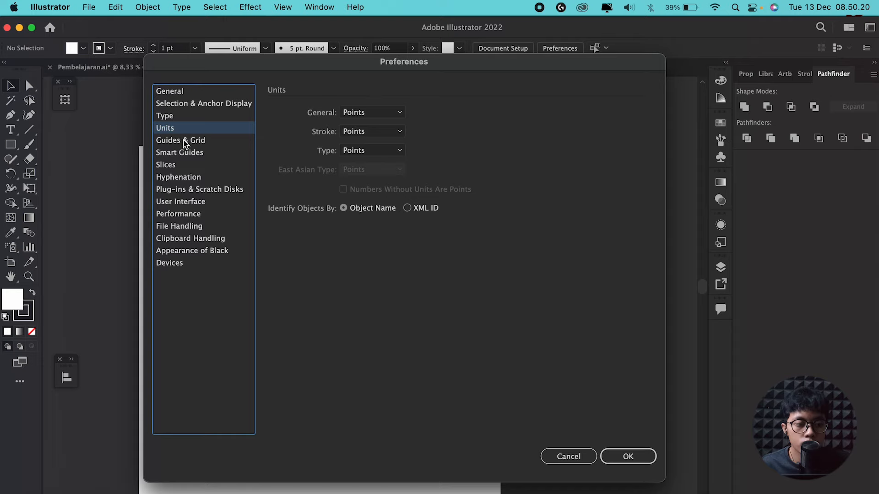
left_click(183, 140)
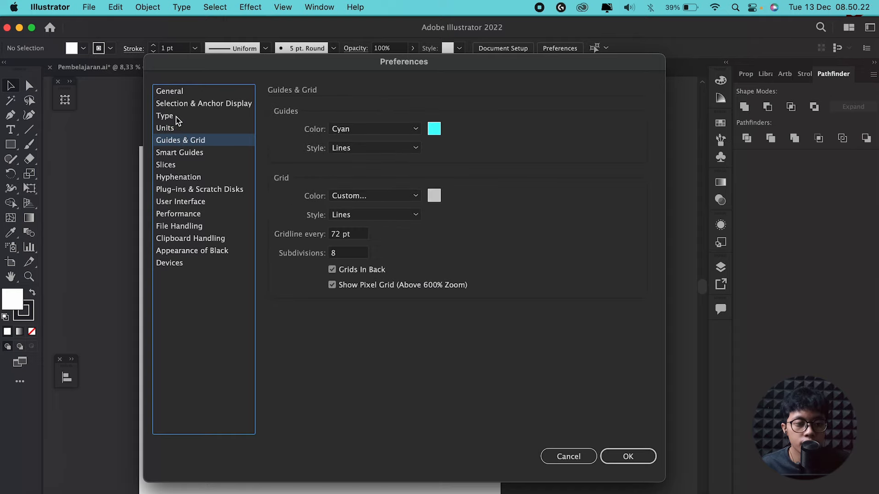